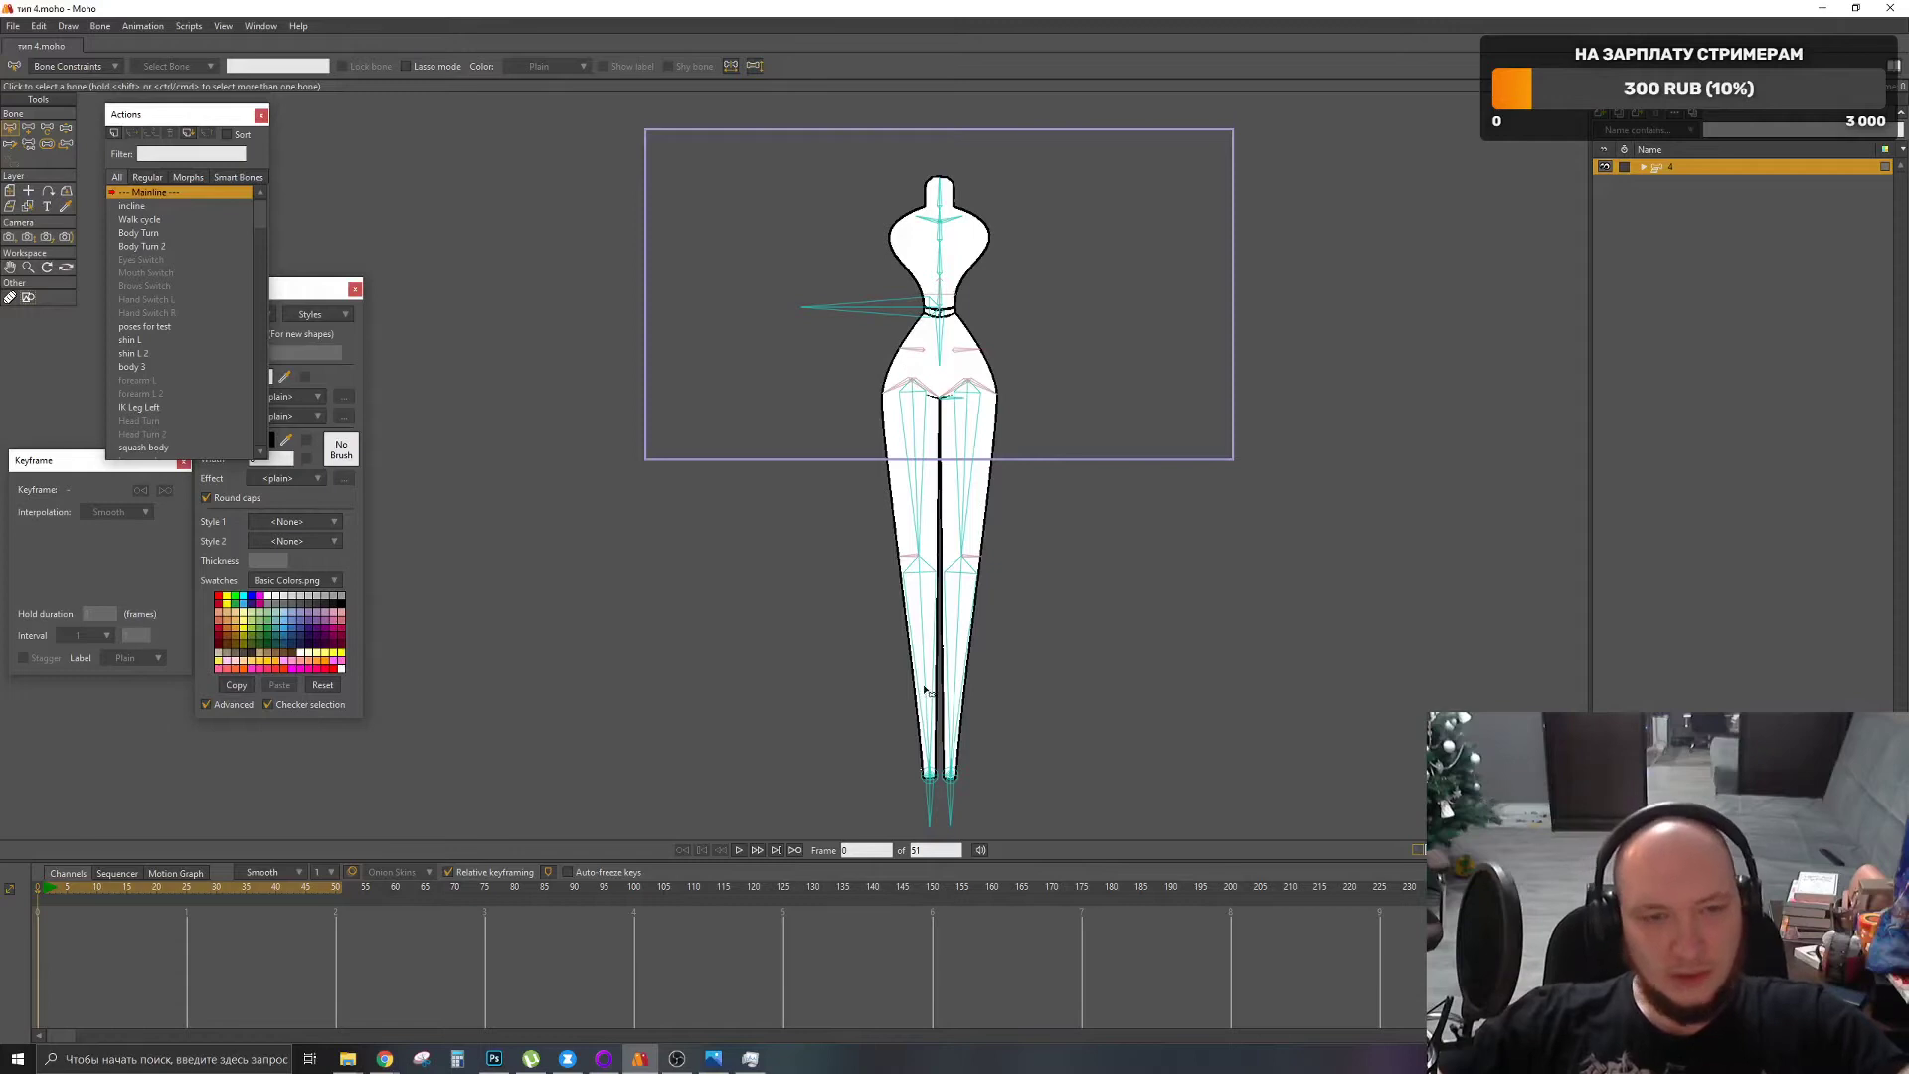
Step: Pose both legs in a sideways split on frame 1 by moving their foot target bones out to hip height
{"action": "scroll", "coordinate": [938, 406], "scroll_direction": "up", "scroll_amount": 5}
{"action": "scroll", "coordinate": [952, 308], "scroll_direction": "down", "scroll_amount": 2}
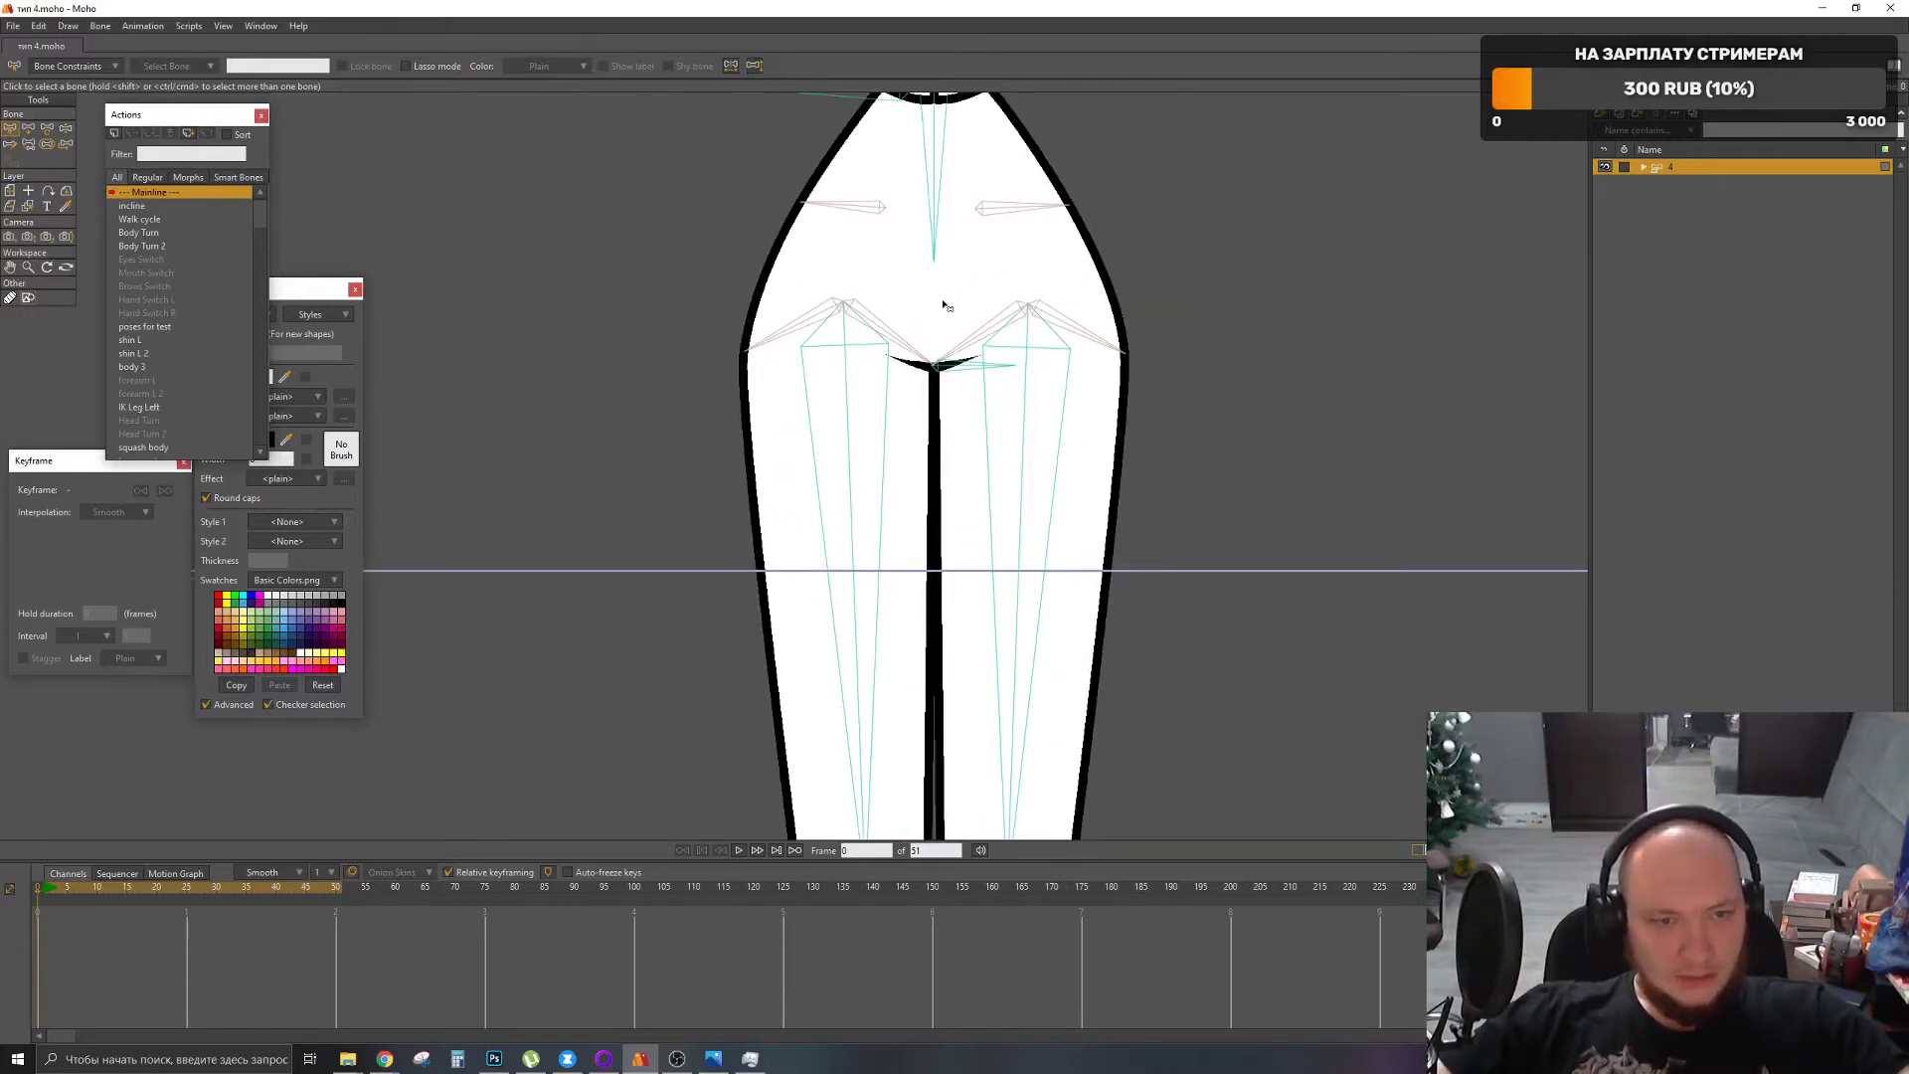
{"action": "scroll", "coordinate": [945, 307], "scroll_direction": "down", "scroll_amount": 3}
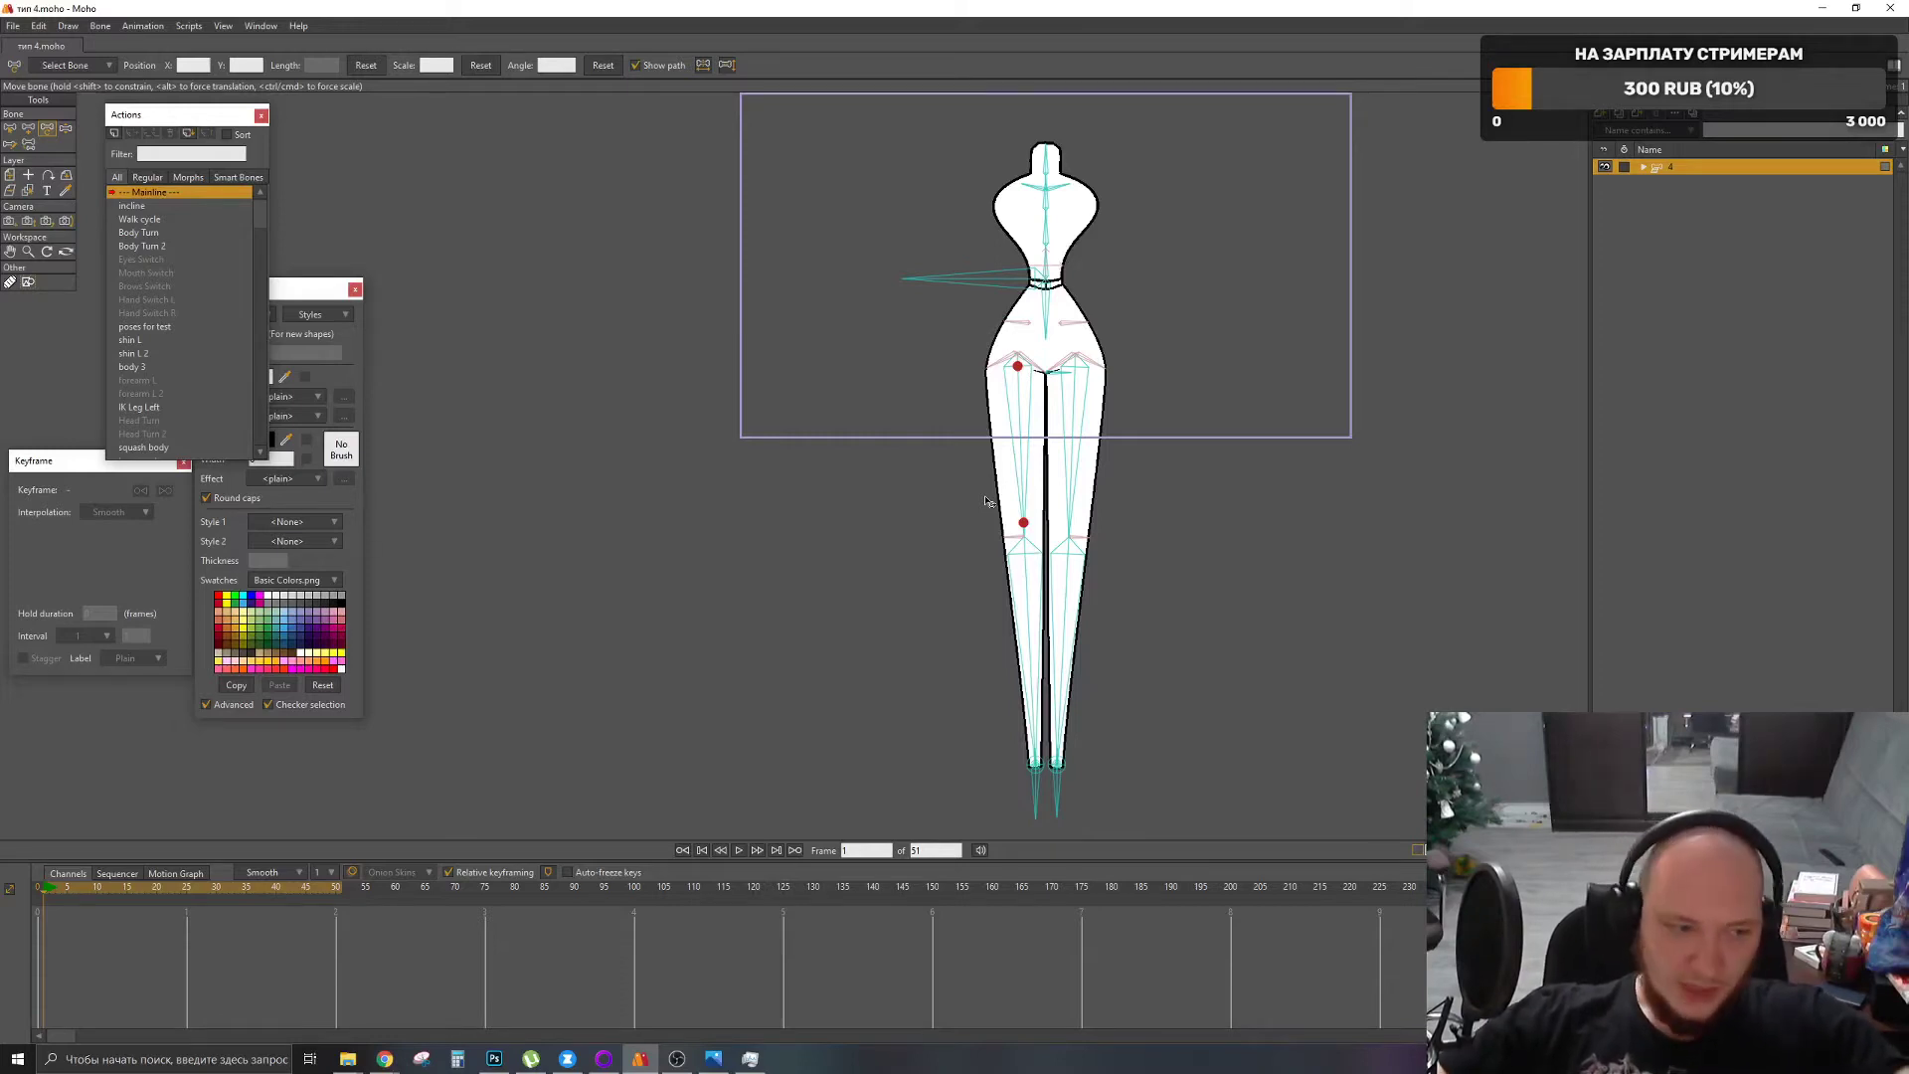
{"action": "left_click_drag", "start_coordinate": [1034, 793], "coordinate": [477, 628]}
{"action": "left_click_drag", "start_coordinate": [1059, 791], "coordinate": [1637, 390]}
{"action": "left_click_drag", "start_coordinate": [480, 636], "coordinate": [454, 382]}
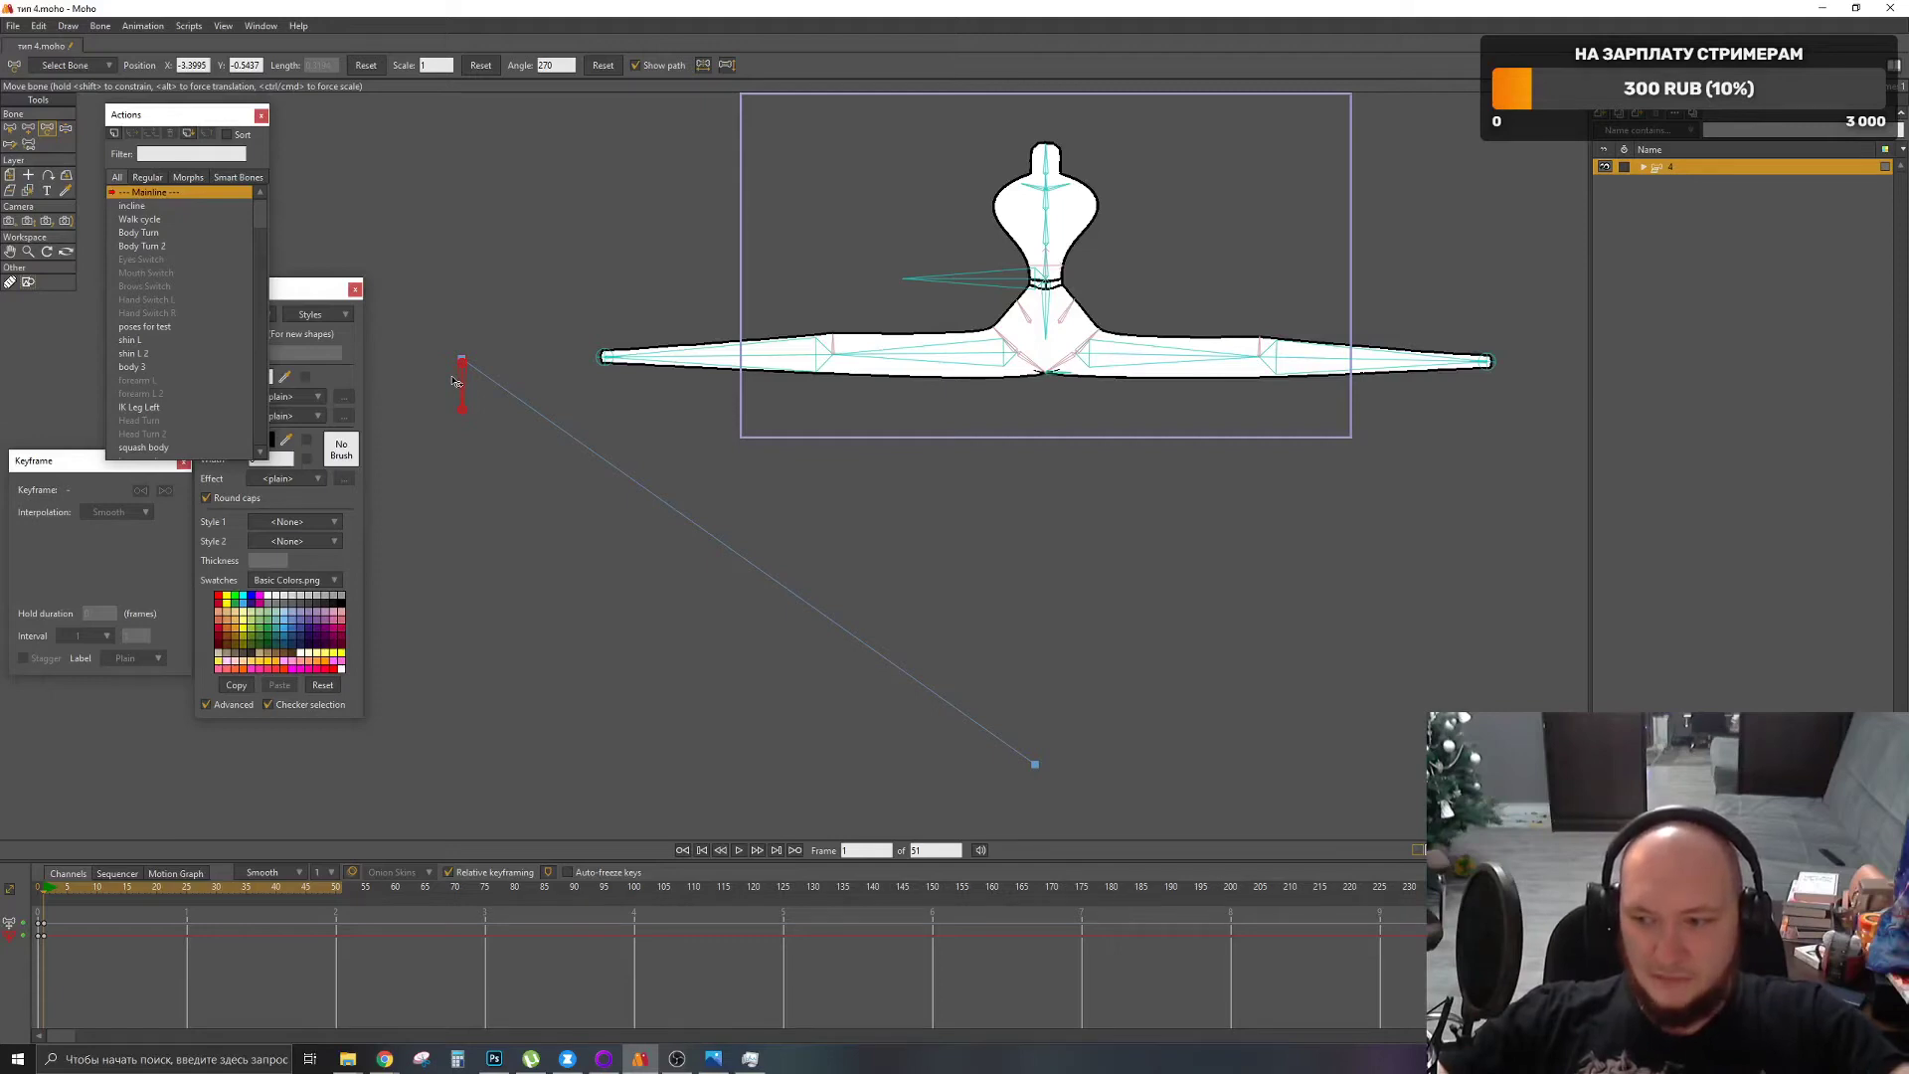
{"action": "left_click_drag", "start_coordinate": [868, 431], "coordinate": [679, 633]}
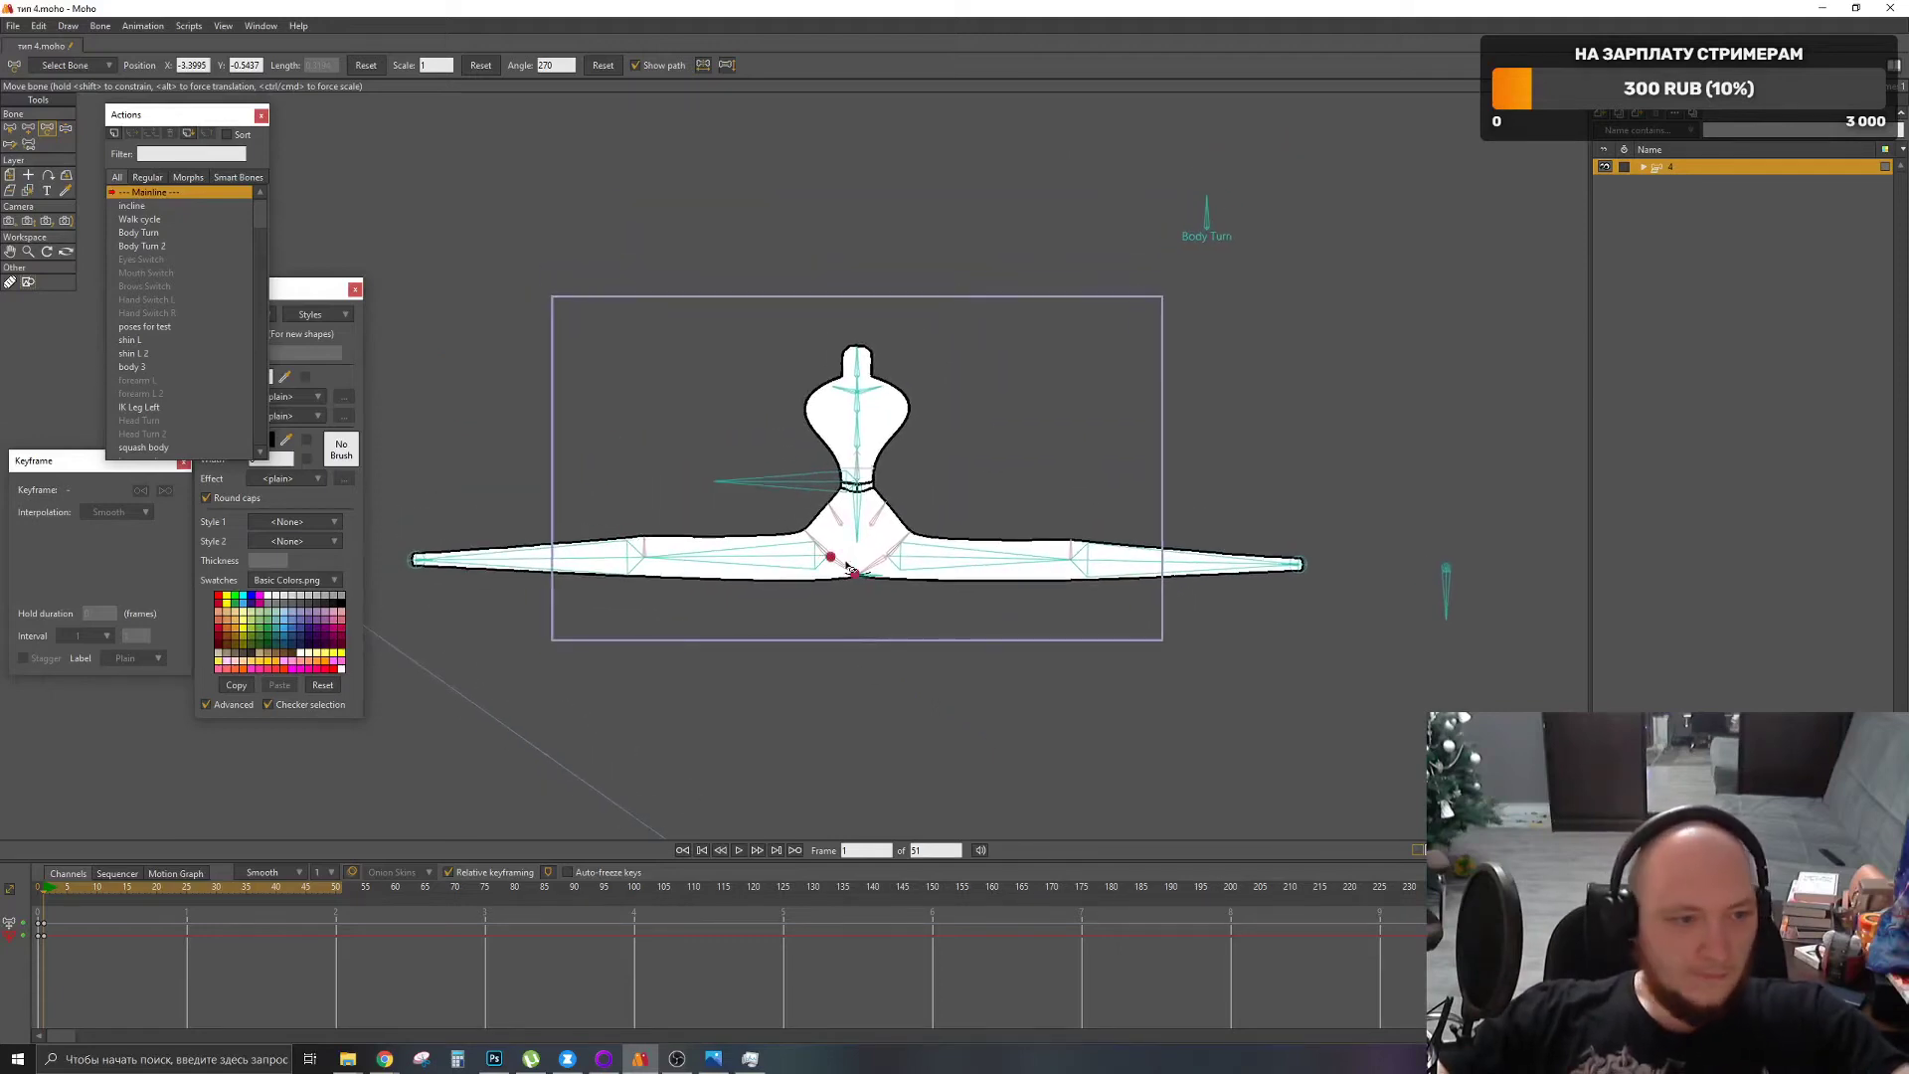
Step: Test a Body Turn pose with both legs spread and the crotch bone shifted, and delete the keyframes on frame 1
{"action": "left_click_drag", "start_coordinate": [1211, 221], "coordinate": [1255, 247]}
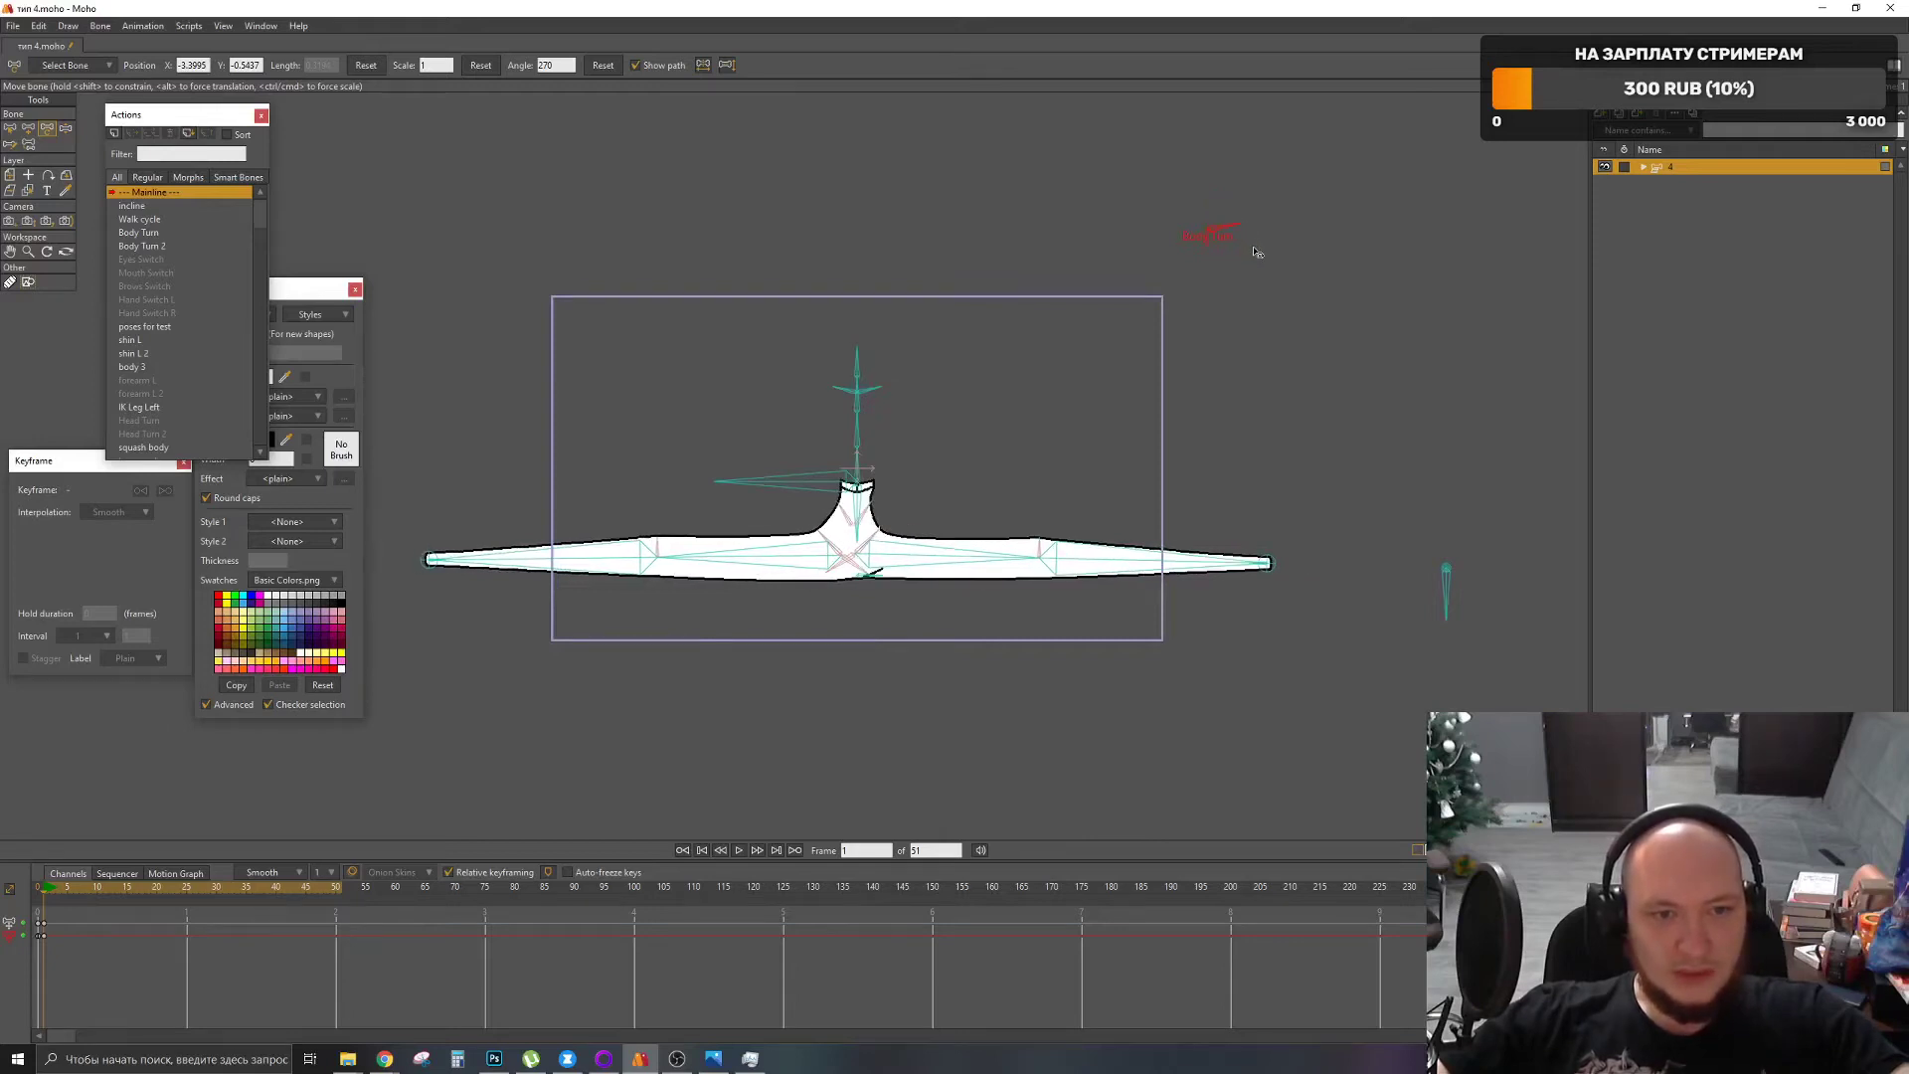
{"action": "left_click", "coordinate": [1308, 582]}
{"action": "left_click_drag", "start_coordinate": [1443, 580], "coordinate": [1249, 985]}
{"action": "left_click_drag", "start_coordinate": [639, 557], "coordinate": [727, 391]}
{"action": "left_click_drag", "start_coordinate": [473, 406], "coordinate": [568, 627]}
{"action": "scroll", "coordinate": [969, 395], "scroll_direction": "up", "scroll_amount": 5}
{"action": "left_click_drag", "start_coordinate": [1166, 481], "coordinate": [1159, 493]}
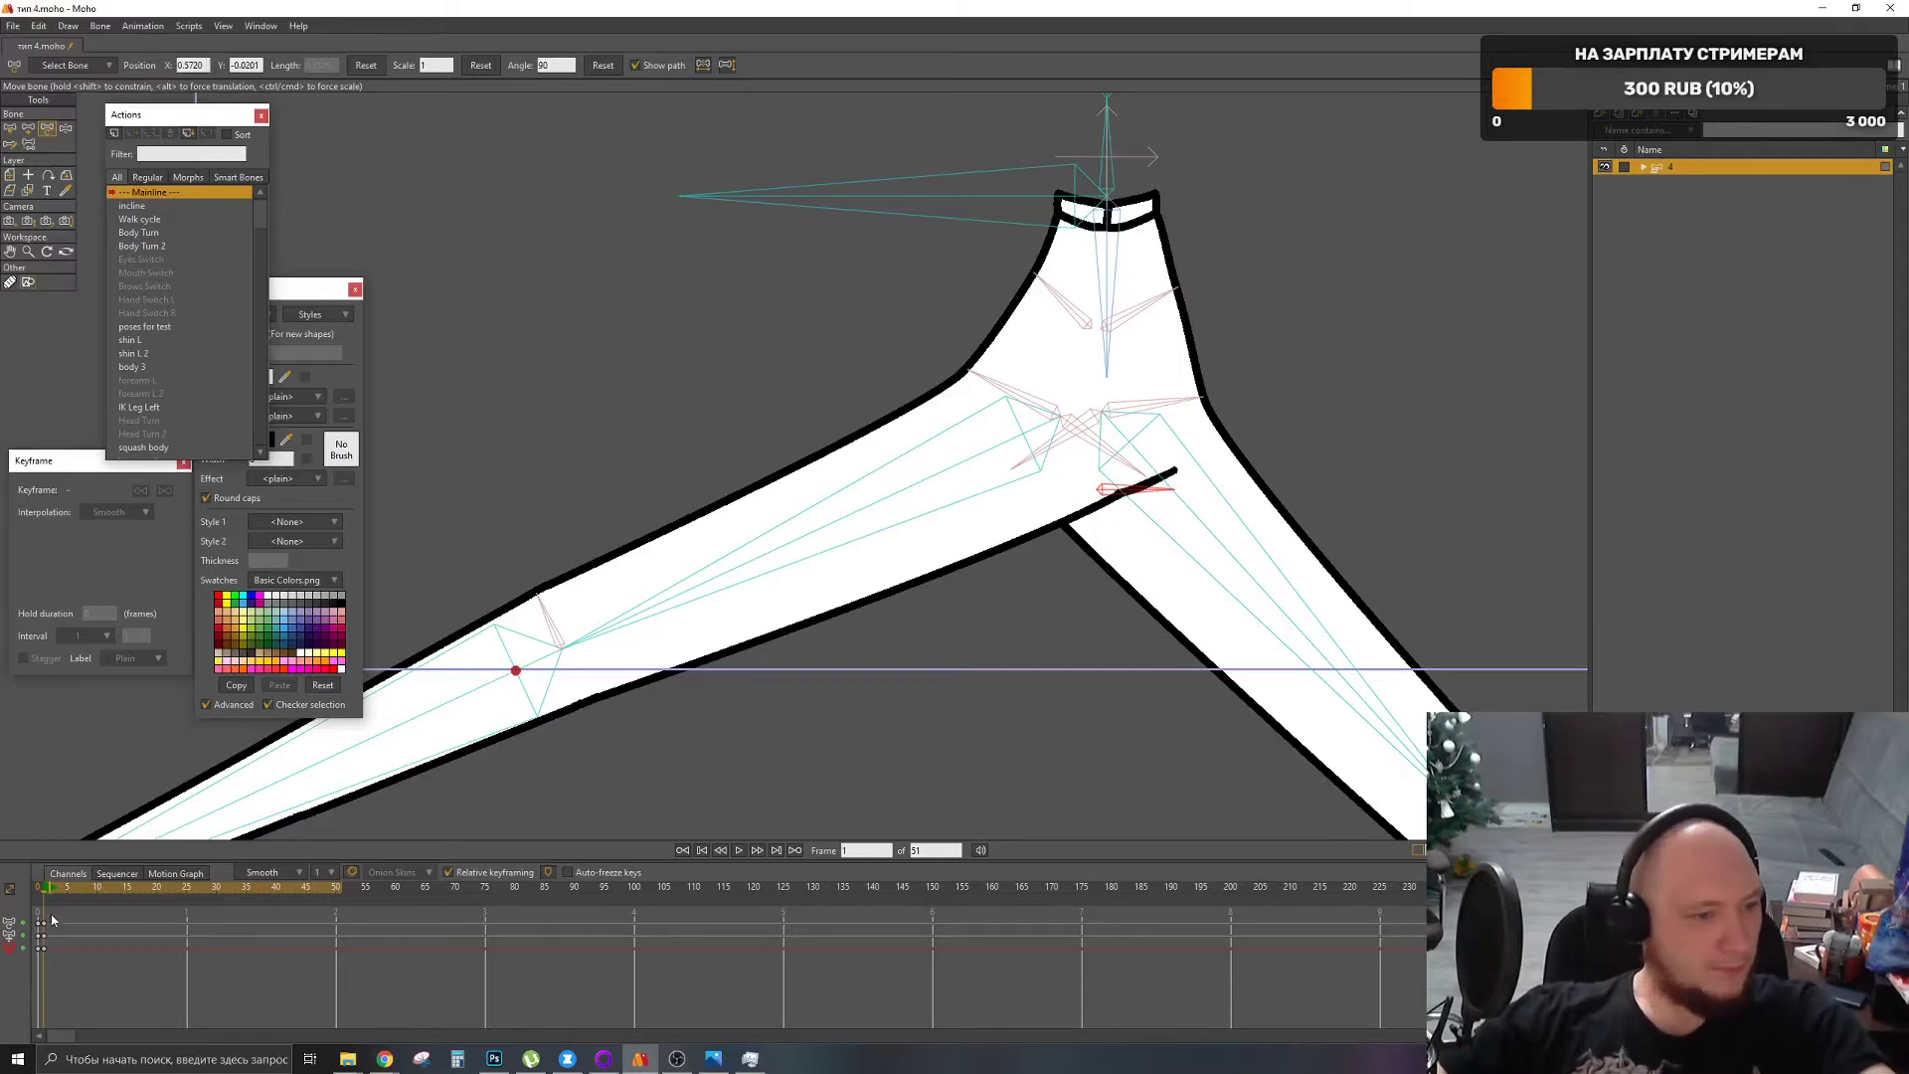
{"action": "left_click_drag", "start_coordinate": [44, 958], "coordinate": [46, 960]}
{"action": "key", "text": "Delete"}
Step: Examine the parent links between the pelvis, hip and thigh bones
{"action": "scroll", "coordinate": [1178, 558], "scroll_direction": "down", "scroll_amount": 5}
{"action": "left_click_drag", "start_coordinate": [1173, 532], "coordinate": [1110, 611]}
{"action": "scroll", "coordinate": [1030, 608], "scroll_direction": "up", "scroll_amount": 3}
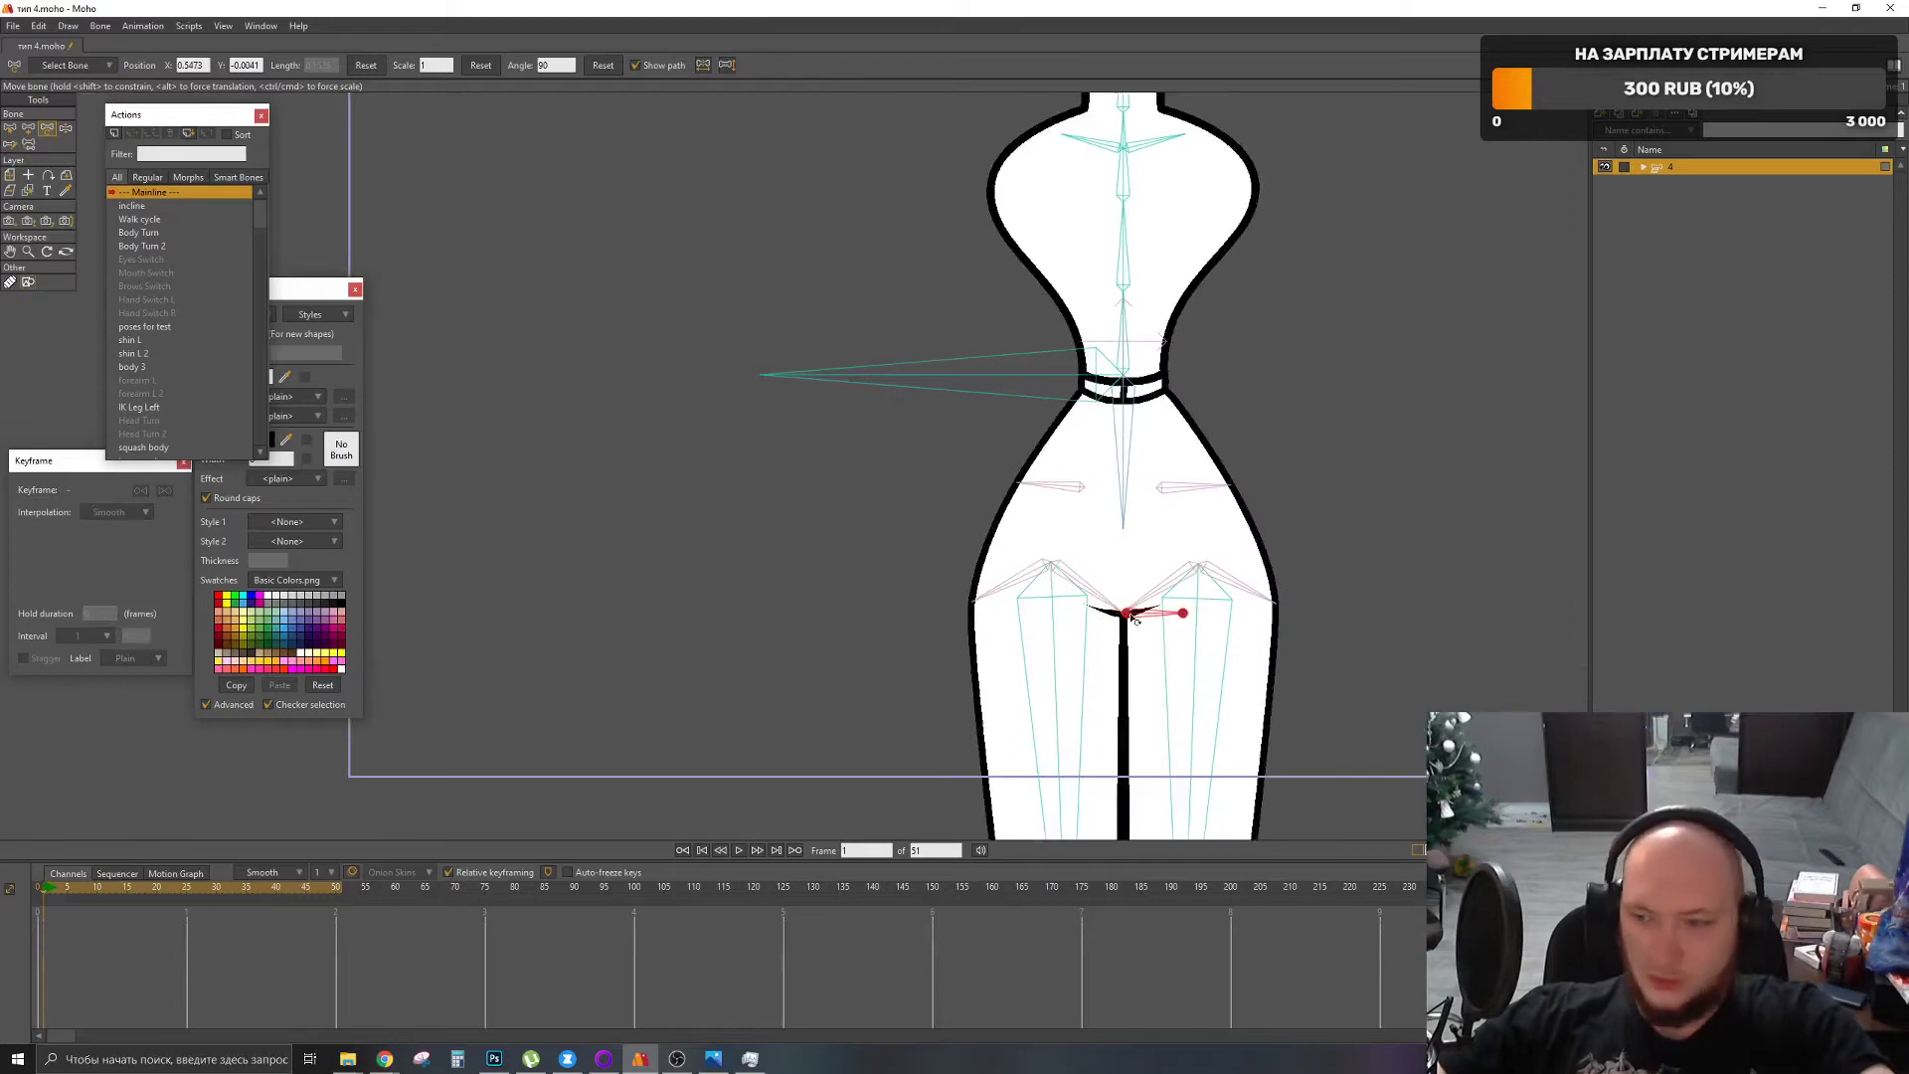
{"action": "scroll", "coordinate": [1131, 617], "scroll_direction": "down", "scroll_amount": 2}
{"action": "scroll", "coordinate": [1094, 557], "scroll_direction": "up", "scroll_amount": 1}
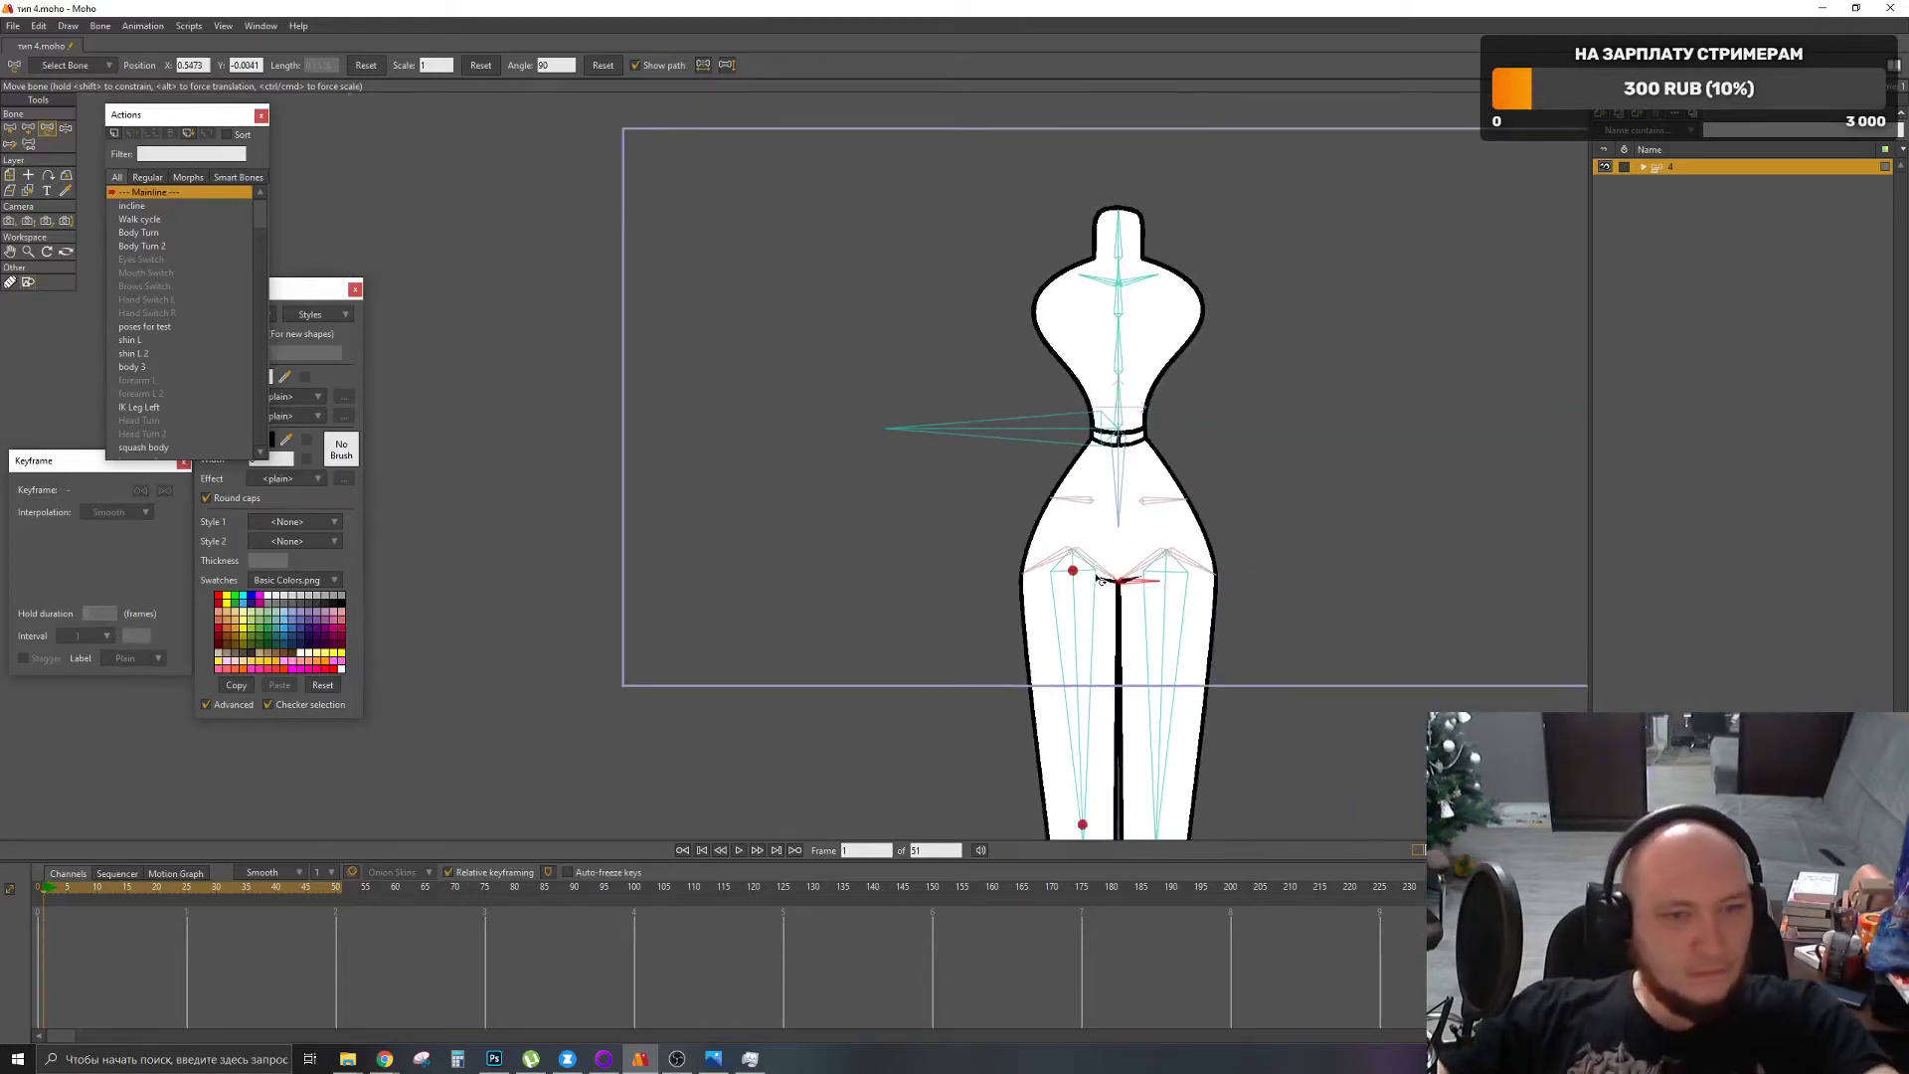
{"action": "scroll", "coordinate": [1088, 525], "scroll_direction": "up", "scroll_amount": 1}
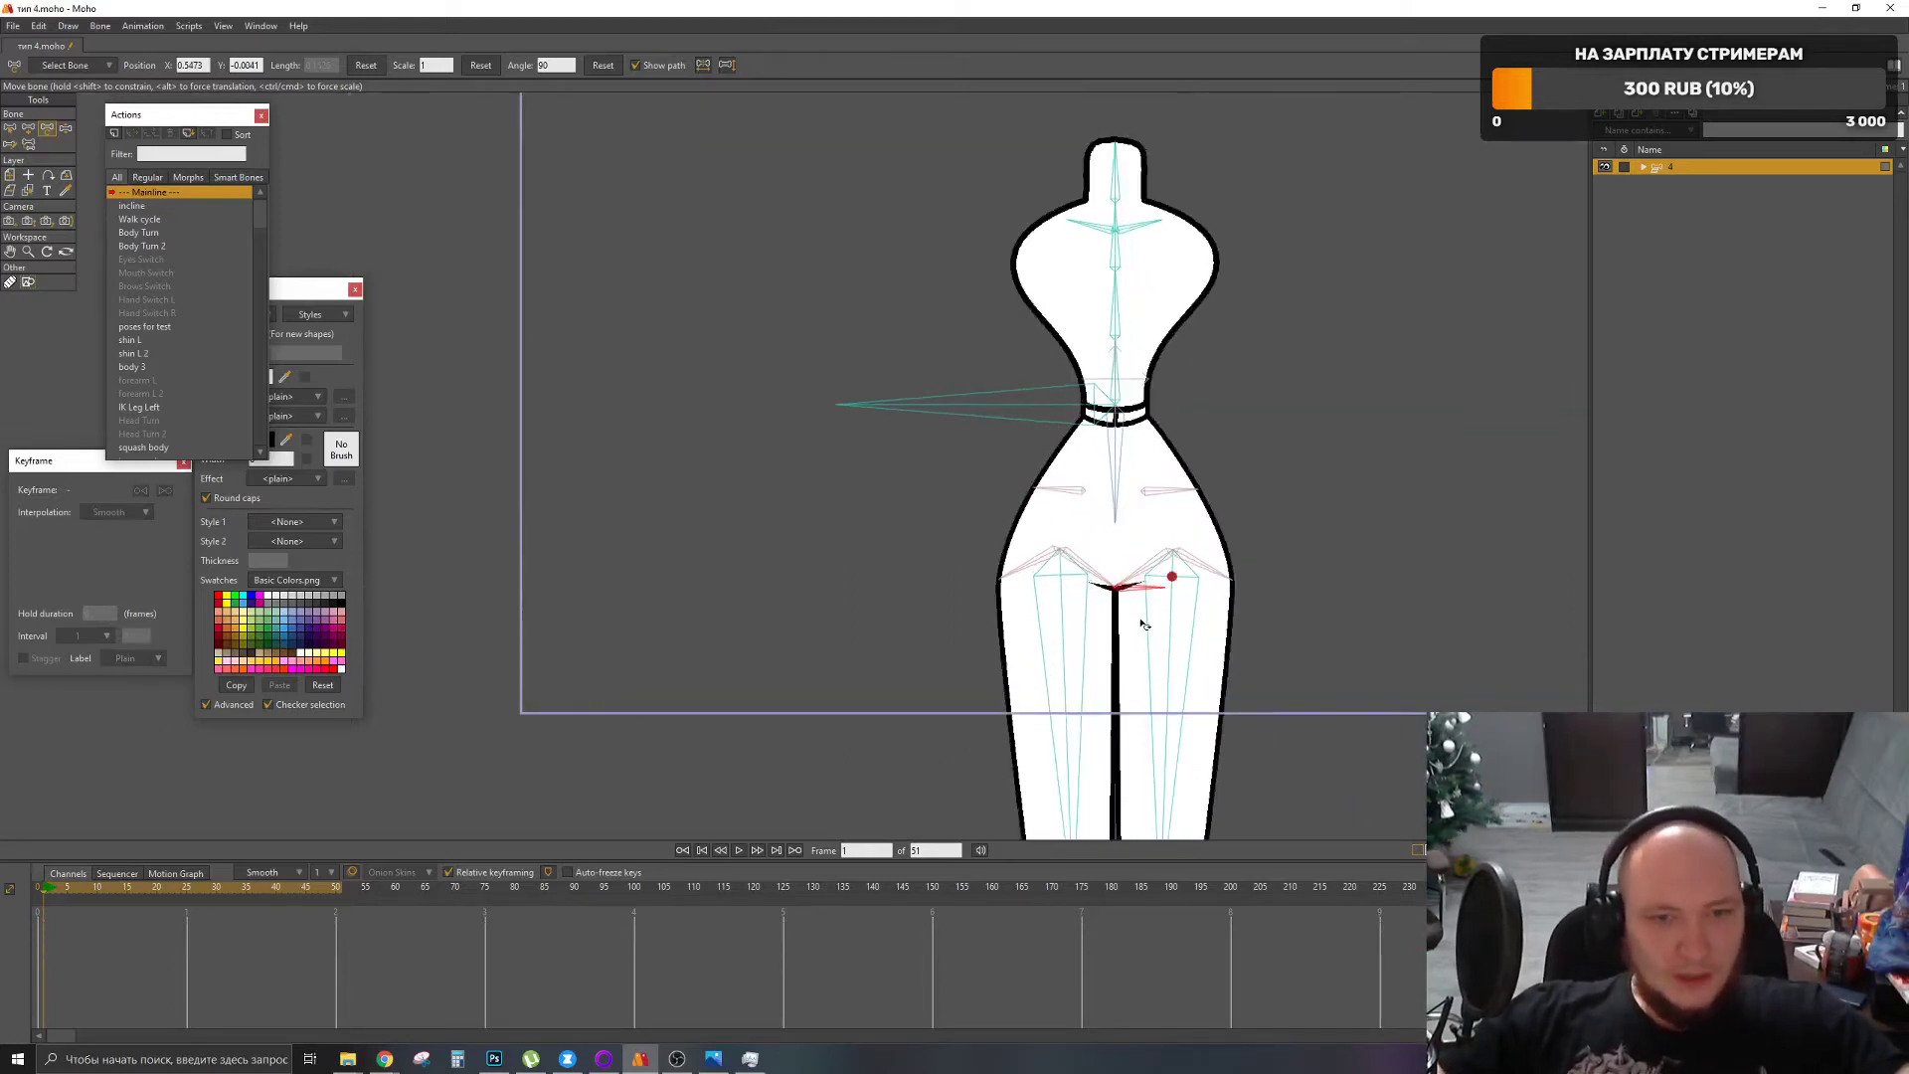
{"action": "key", "text": "b"}
{"action": "left_click", "coordinate": [1048, 560]}
{"action": "left_click", "coordinate": [946, 526]}
{"action": "left_click_drag", "start_coordinate": [961, 515], "coordinate": [969, 535]}
{"action": "key", "text": "p"}
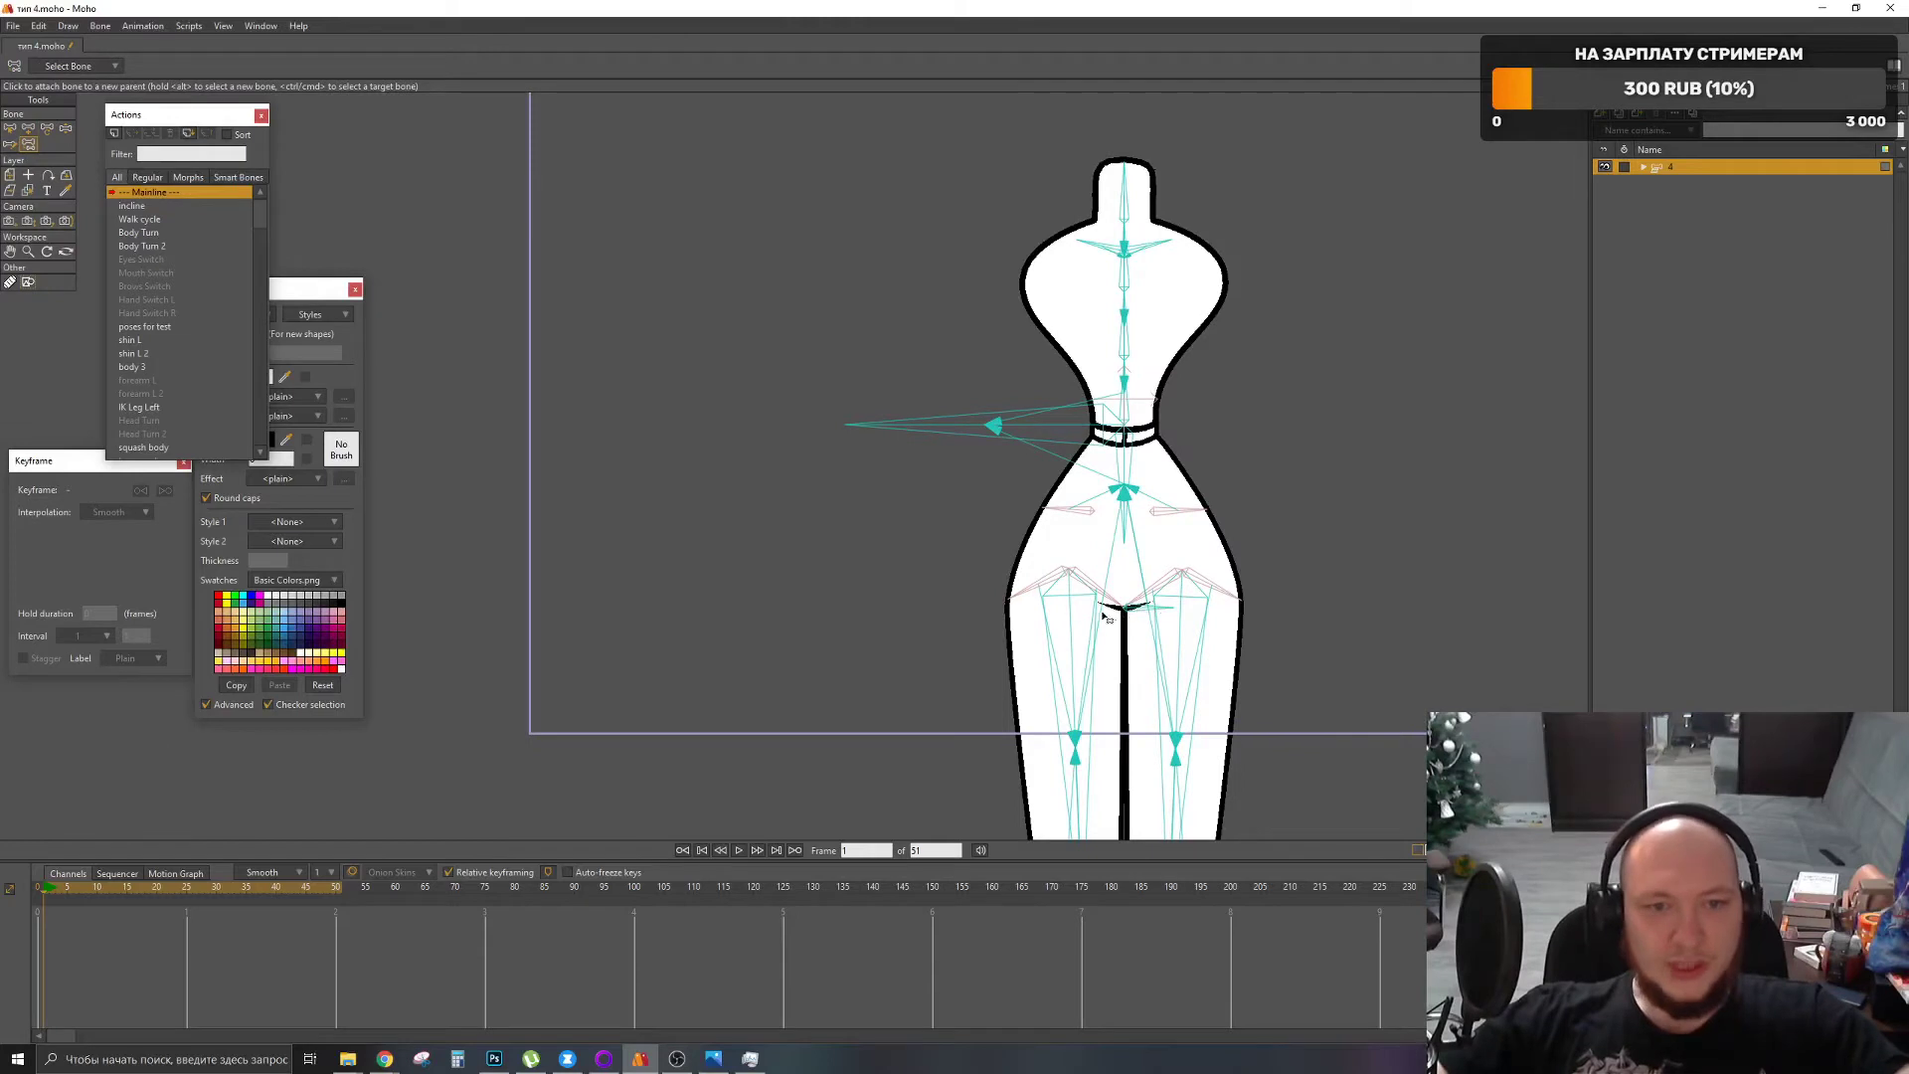
Step: Inspect the thigh R bone, the upper helper bone on the right hip, and the hips bone one by one
{"action": "scroll", "coordinate": [1060, 584], "scroll_direction": "up", "scroll_amount": 3}
{"action": "key", "text": "b"}
{"action": "left_click", "coordinate": [1111, 578]}
{"action": "left_click", "coordinate": [1081, 611]}
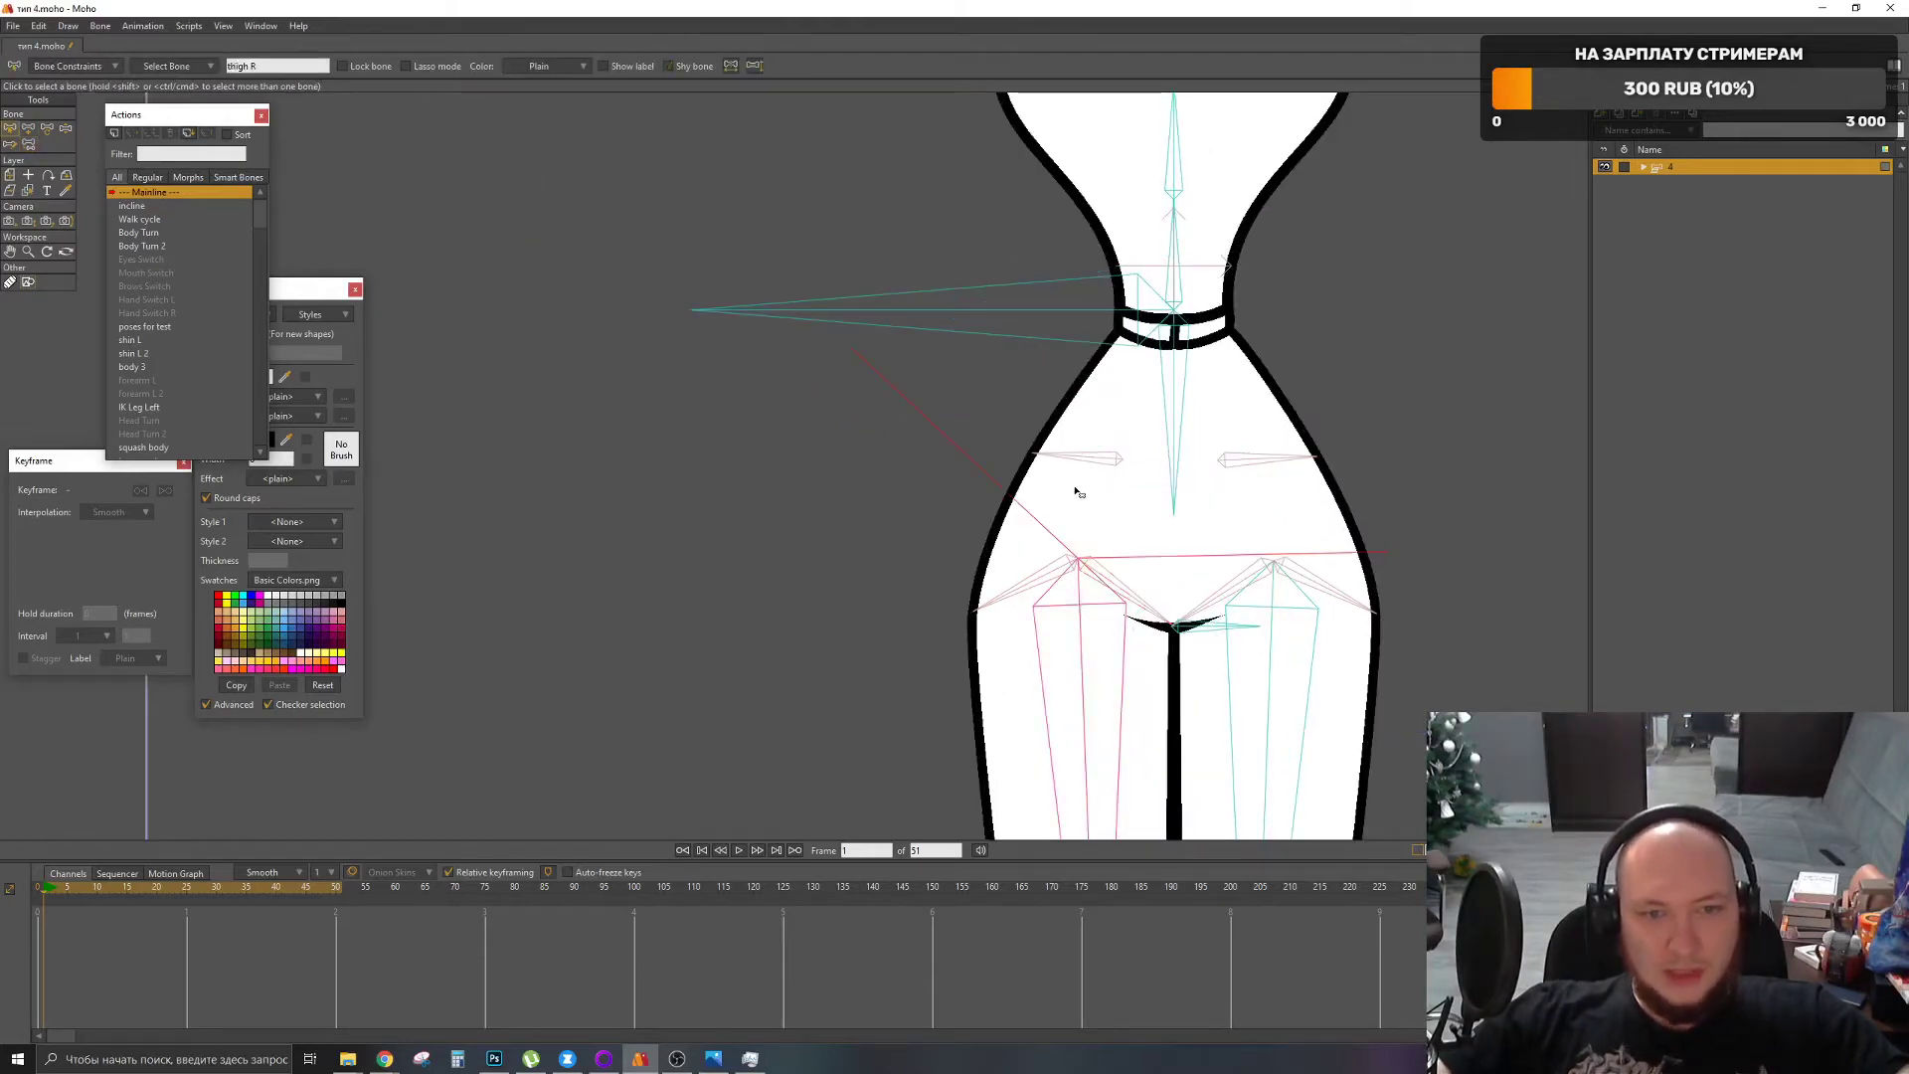
{"action": "left_click", "coordinate": [1089, 460]}
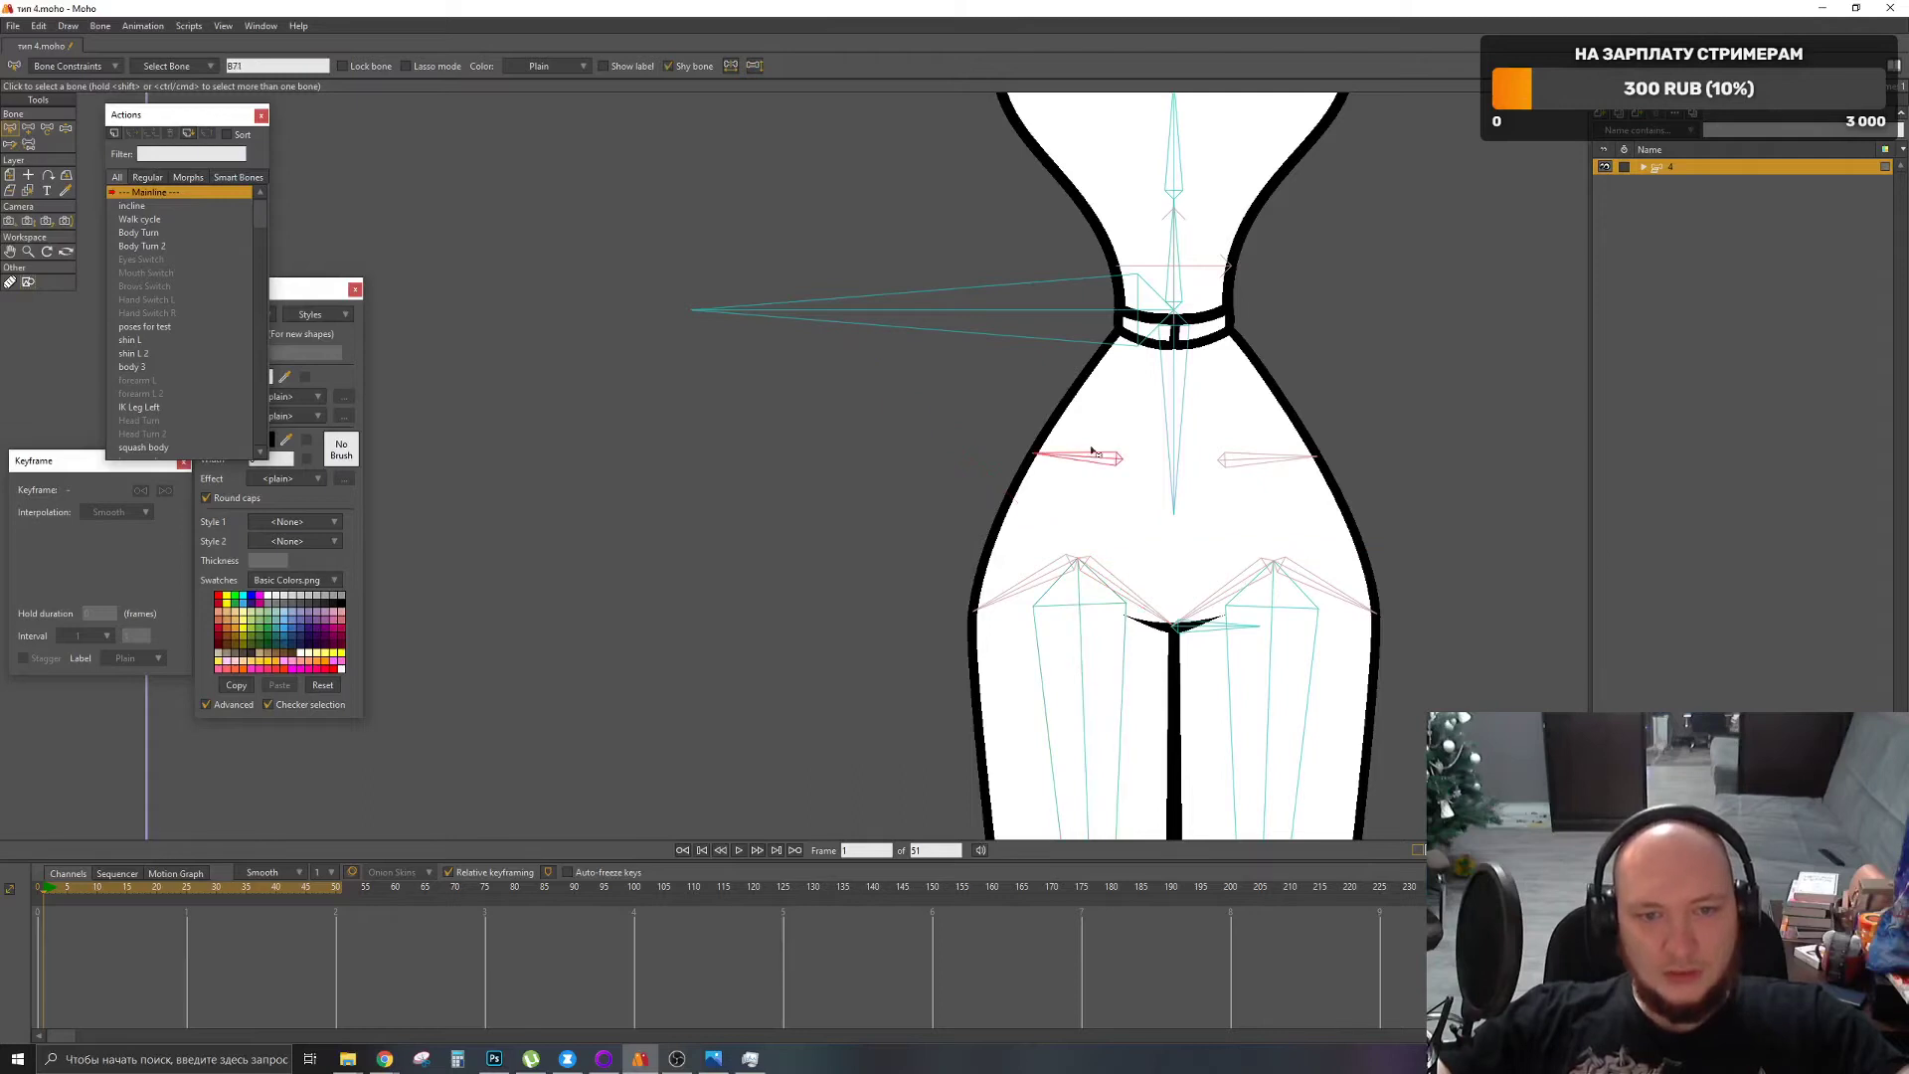
{"action": "left_click", "coordinate": [1176, 408]}
{"action": "scroll", "coordinate": [1183, 408], "scroll_direction": "down", "scroll_amount": 2}
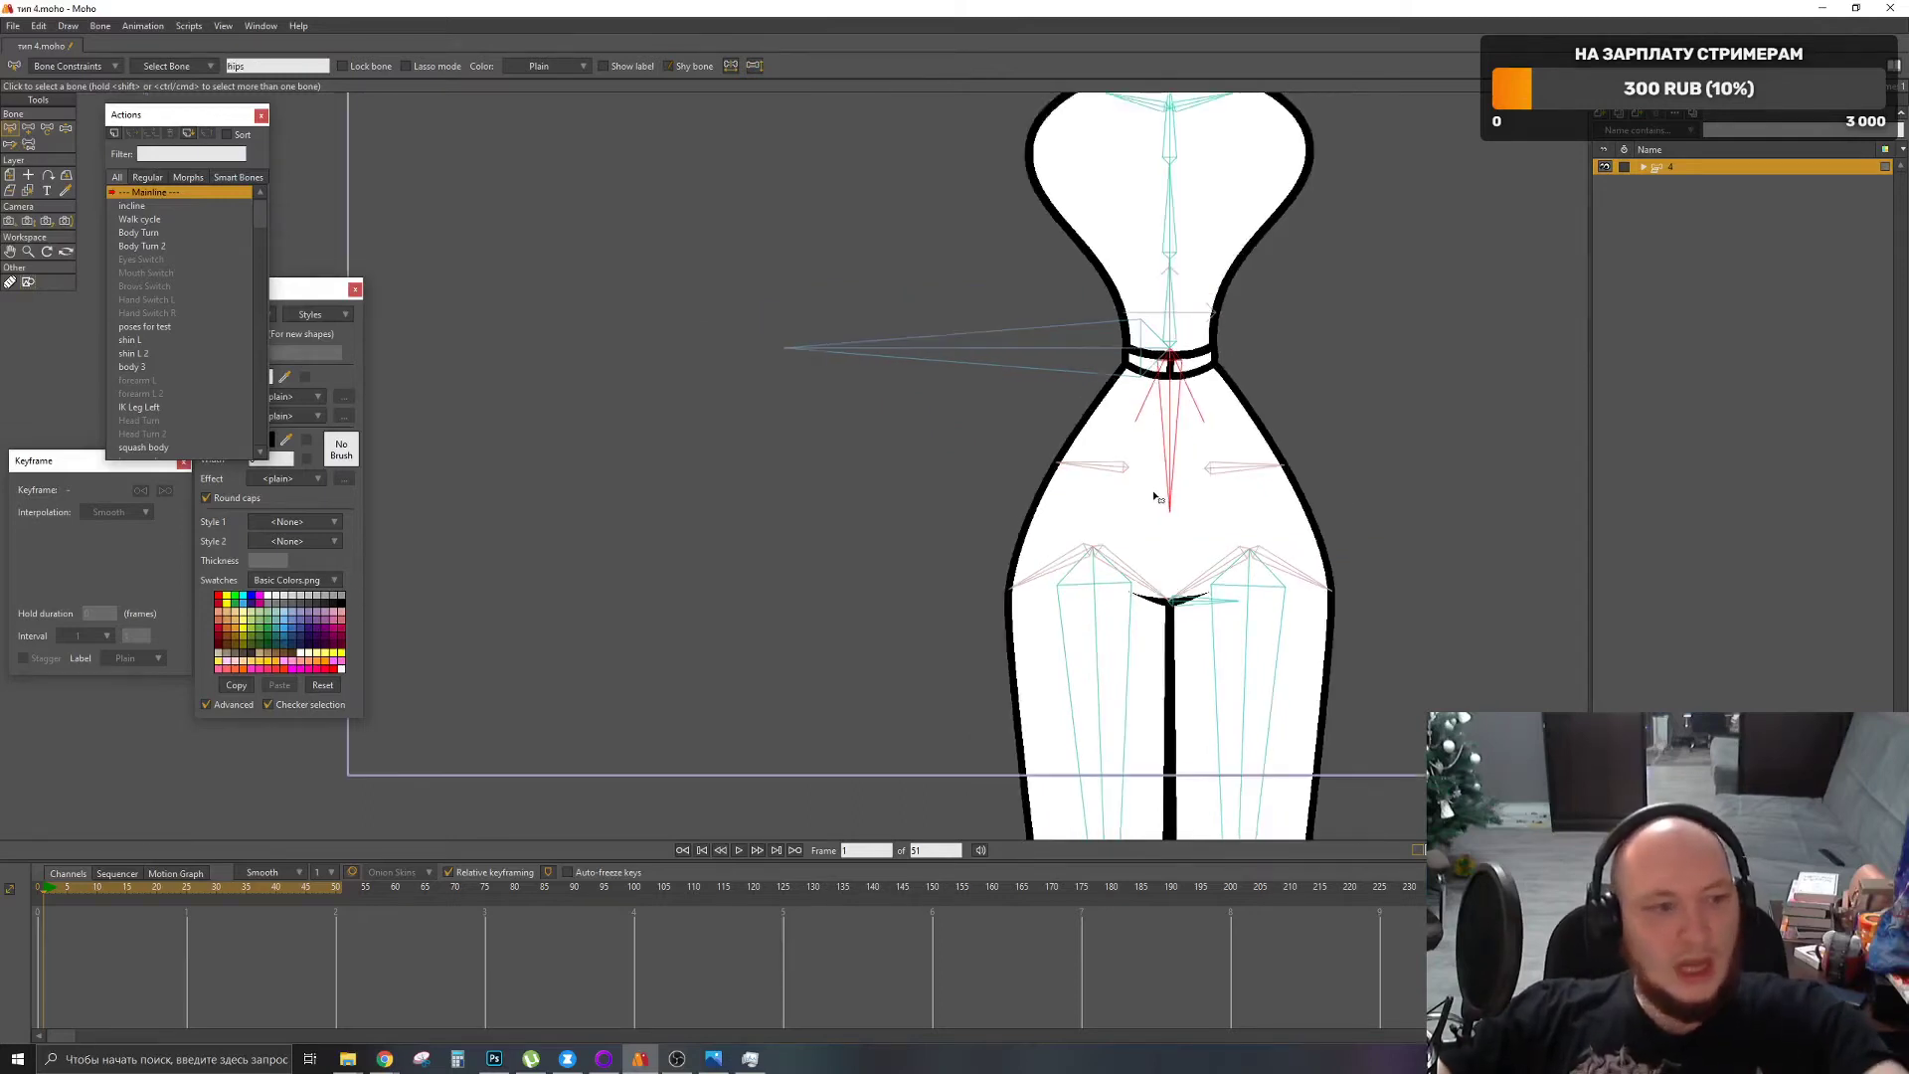
{"action": "scroll", "coordinate": [1161, 421], "scroll_direction": "down", "scroll_amount": 2}
Step: Try moving the hips bone and undo the move
{"action": "key", "text": "t"}
{"action": "scroll", "coordinate": [1170, 393], "scroll_direction": "down", "scroll_amount": 3}
{"action": "left_click_drag", "start_coordinate": [1167, 399], "coordinate": [1204, 463]}
{"action": "key", "text": "ctrl+z"}
{"action": "key", "text": "b"}
Step: Select the outer helper bone at the top of the right thigh and inspect its bone constraints
{"action": "left_click_drag", "start_coordinate": [1307, 393], "coordinate": [1311, 427]}
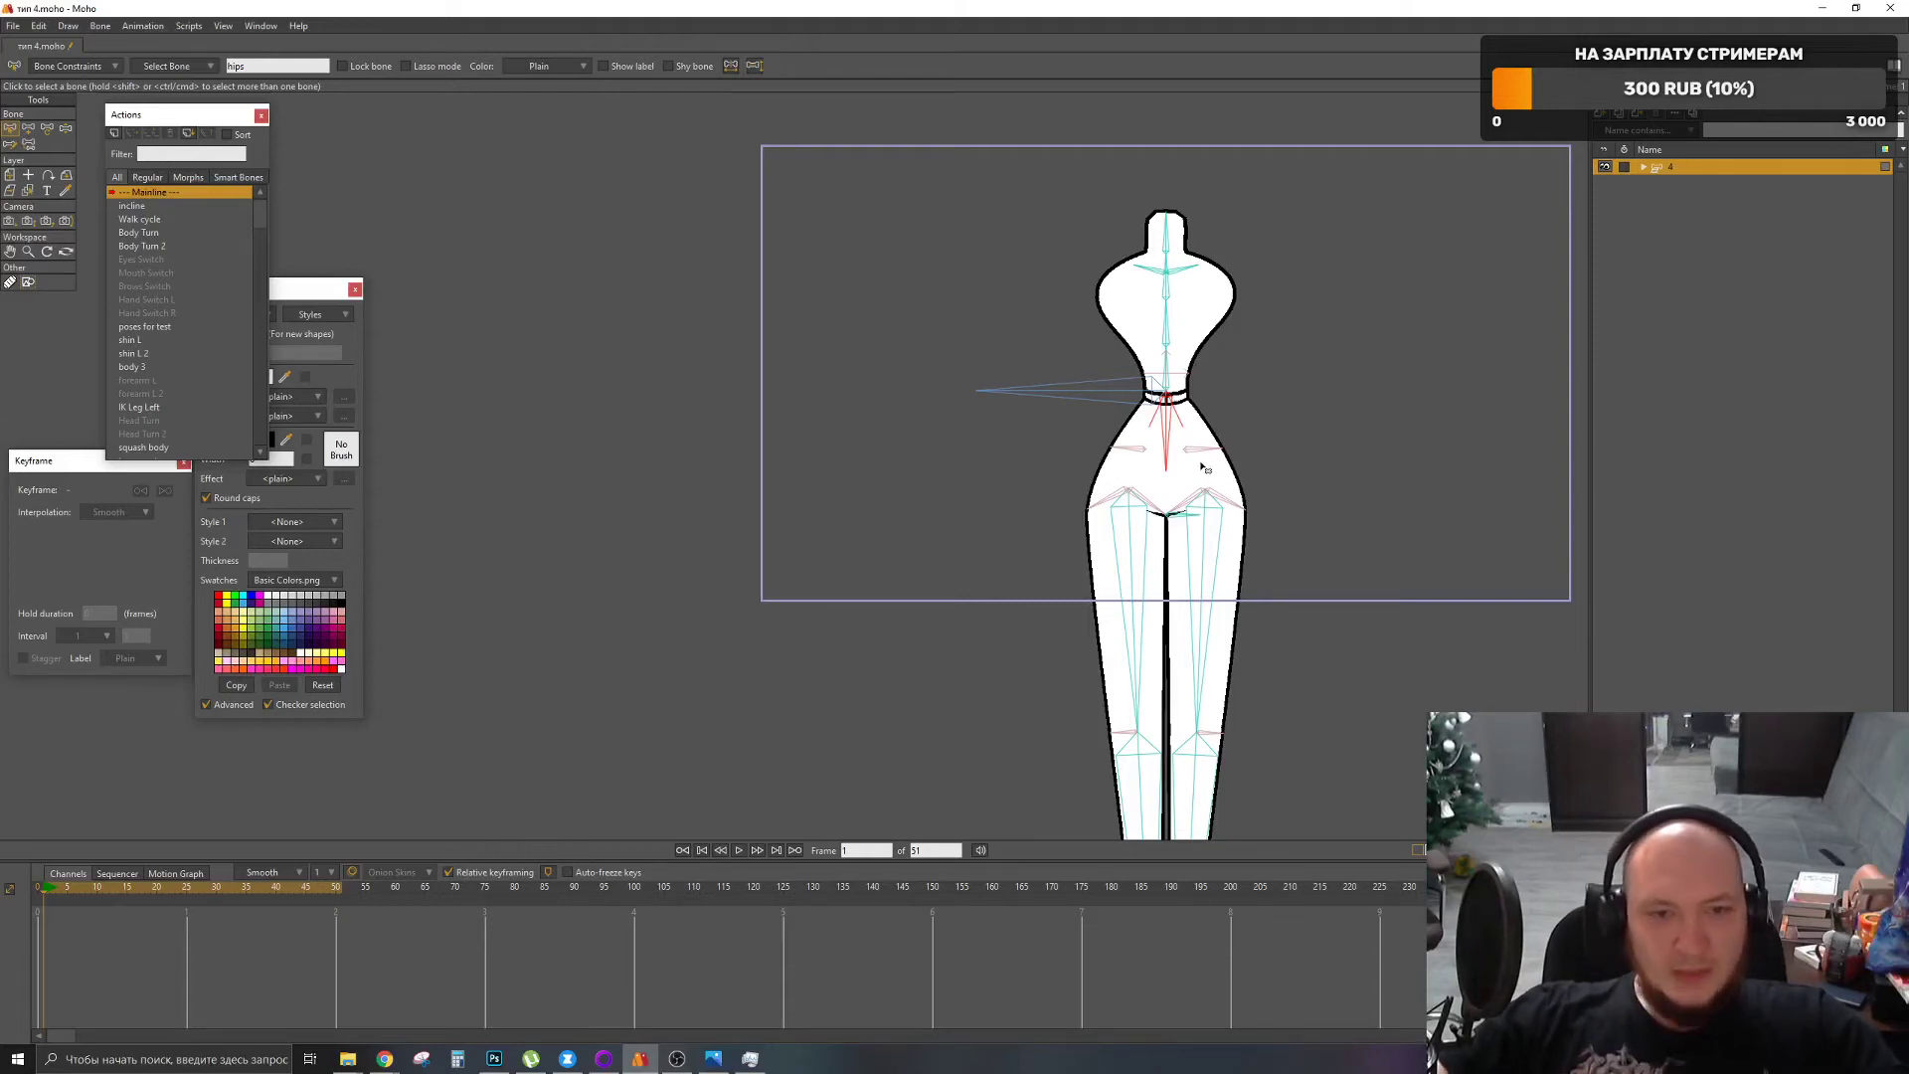
{"action": "left_click_drag", "start_coordinate": [1252, 467], "coordinate": [1199, 537]}
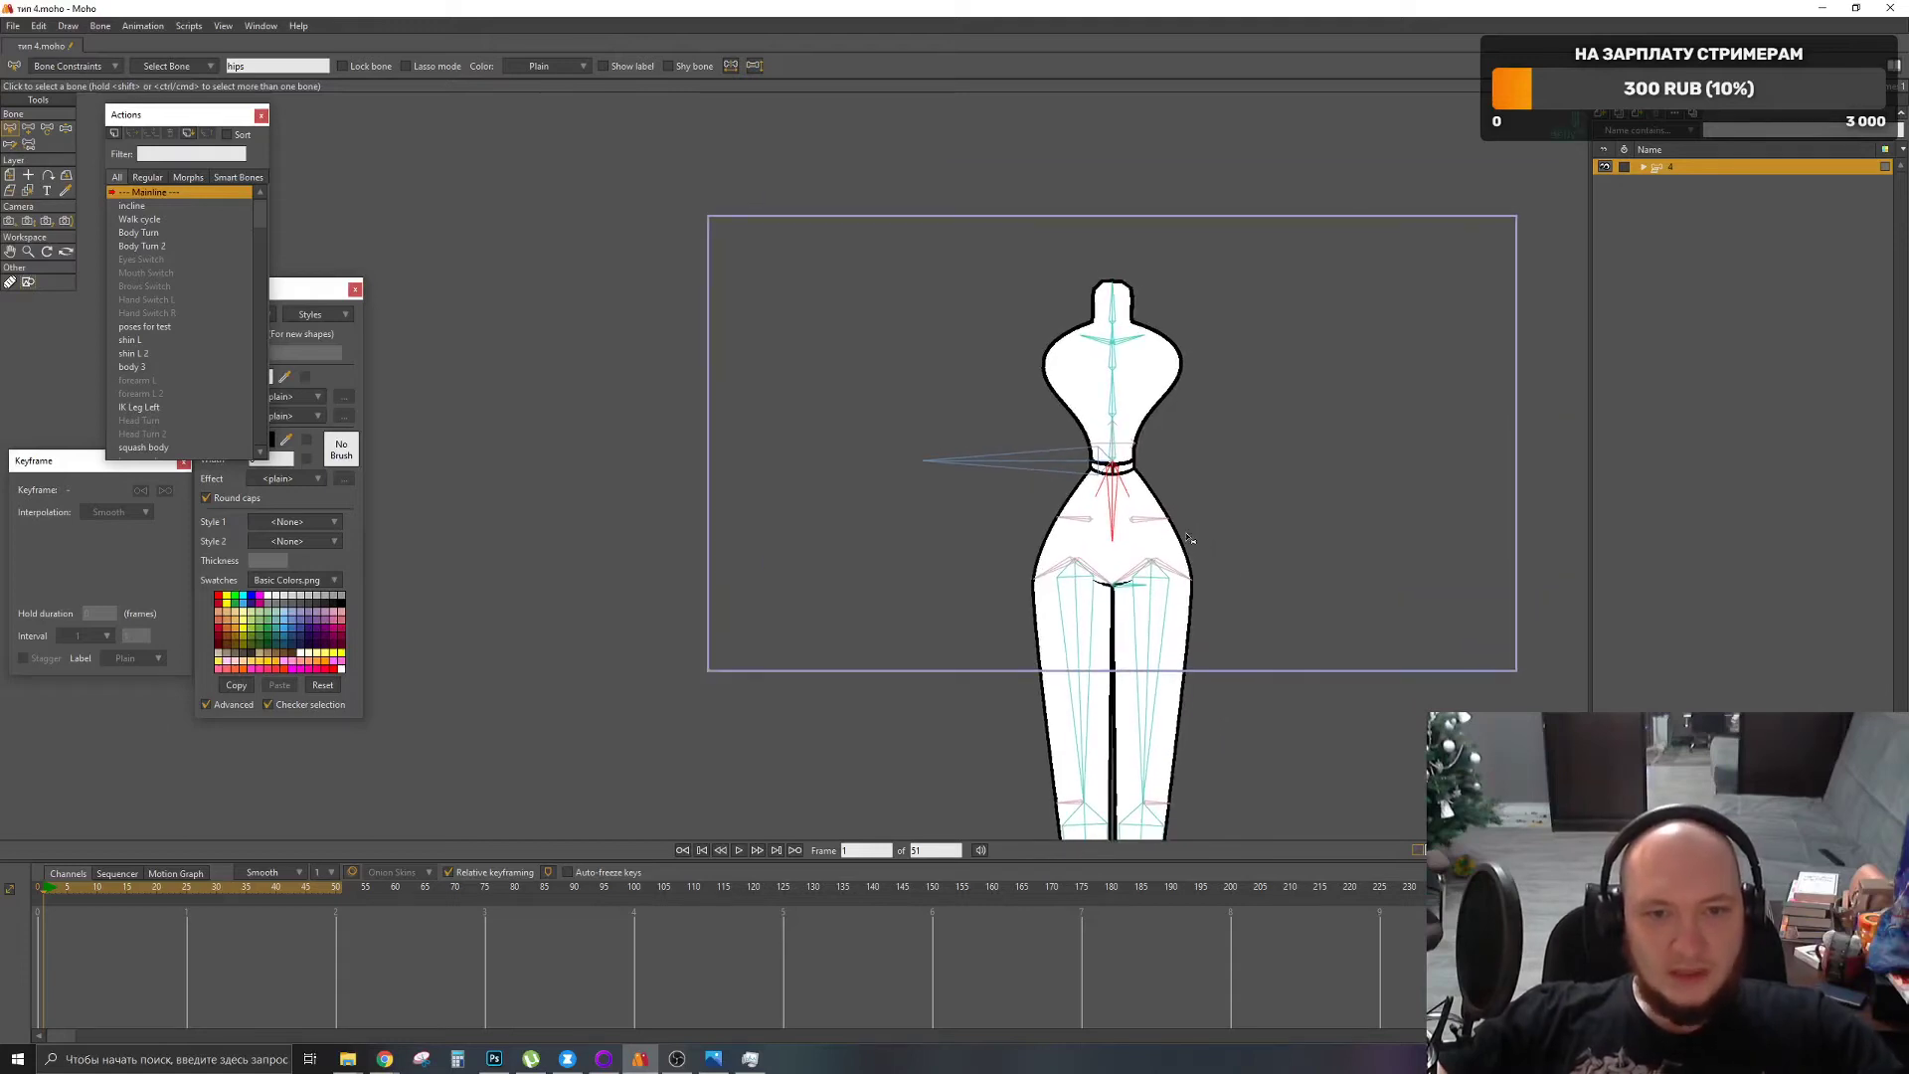
{"action": "left_click_drag", "start_coordinate": [1358, 303], "coordinate": [1249, 384]}
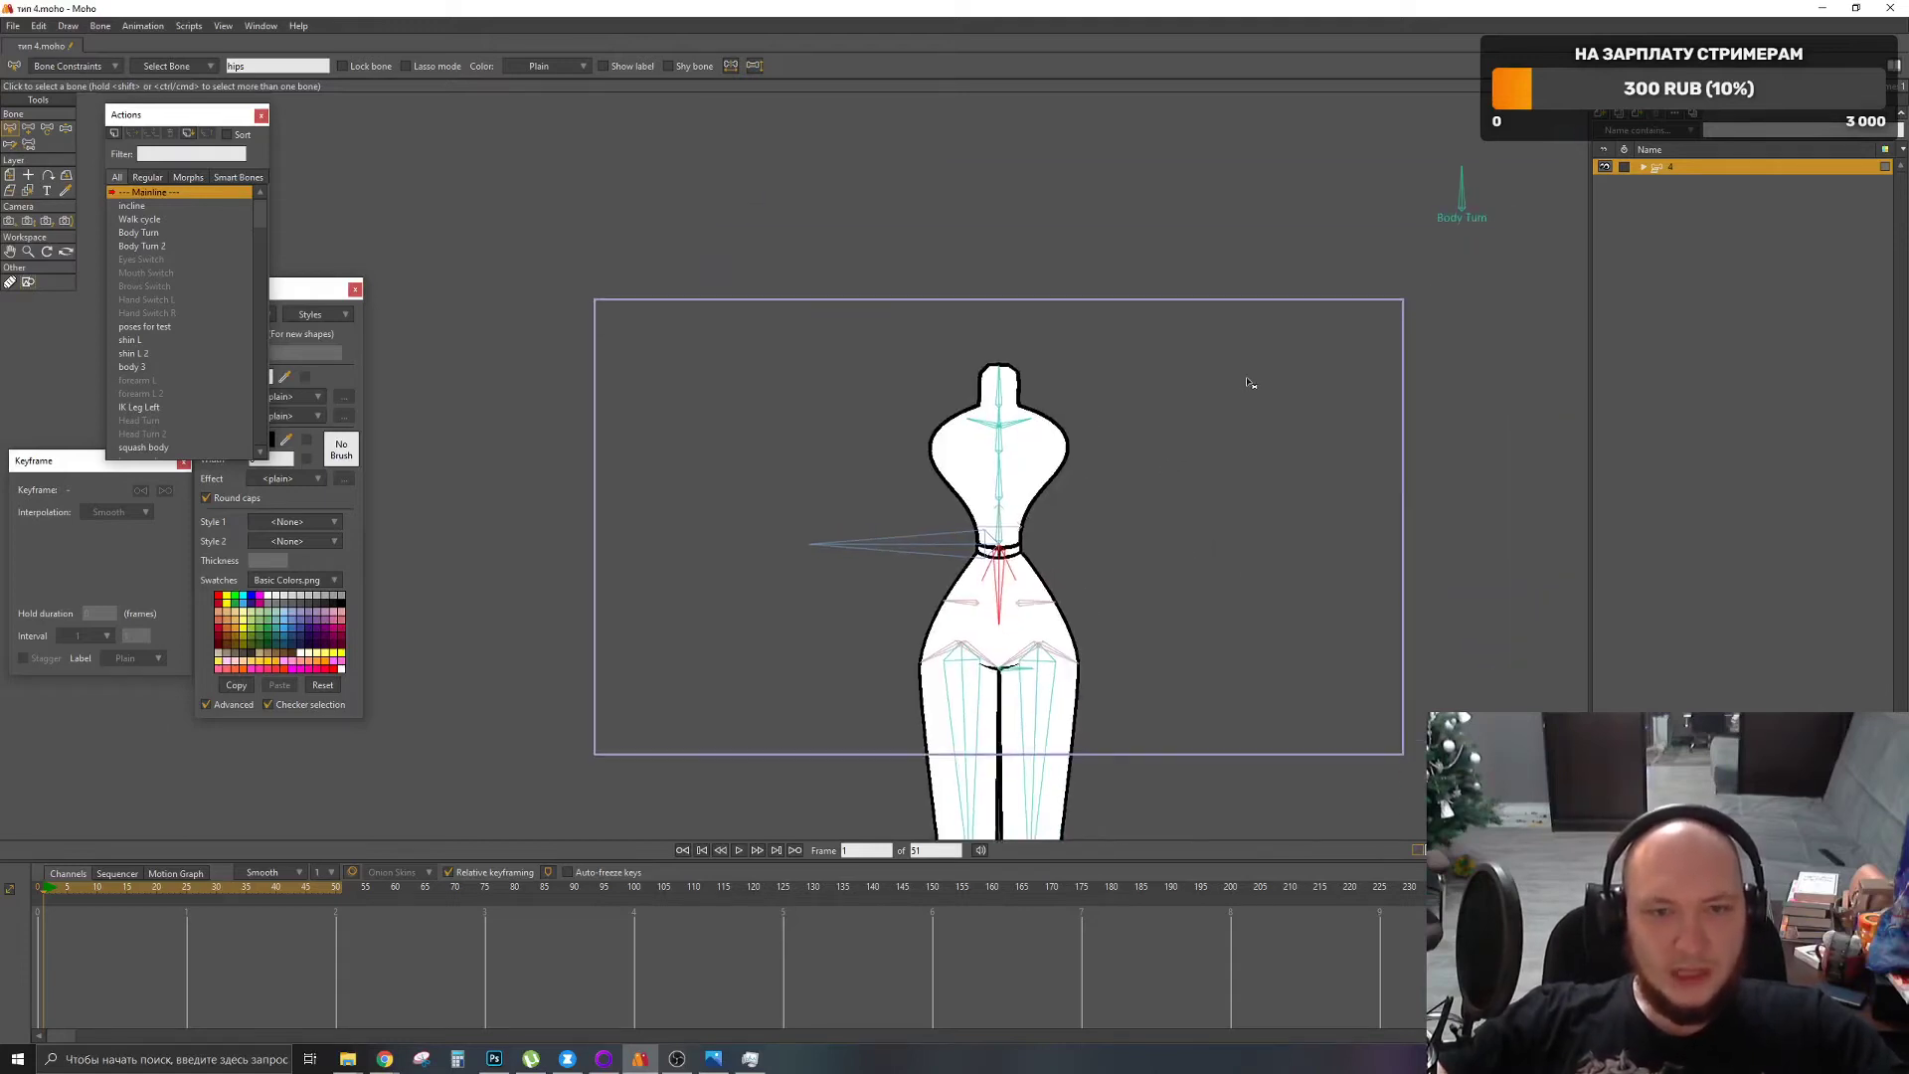
{"action": "left_click_drag", "start_coordinate": [1151, 566], "coordinate": [1188, 467]}
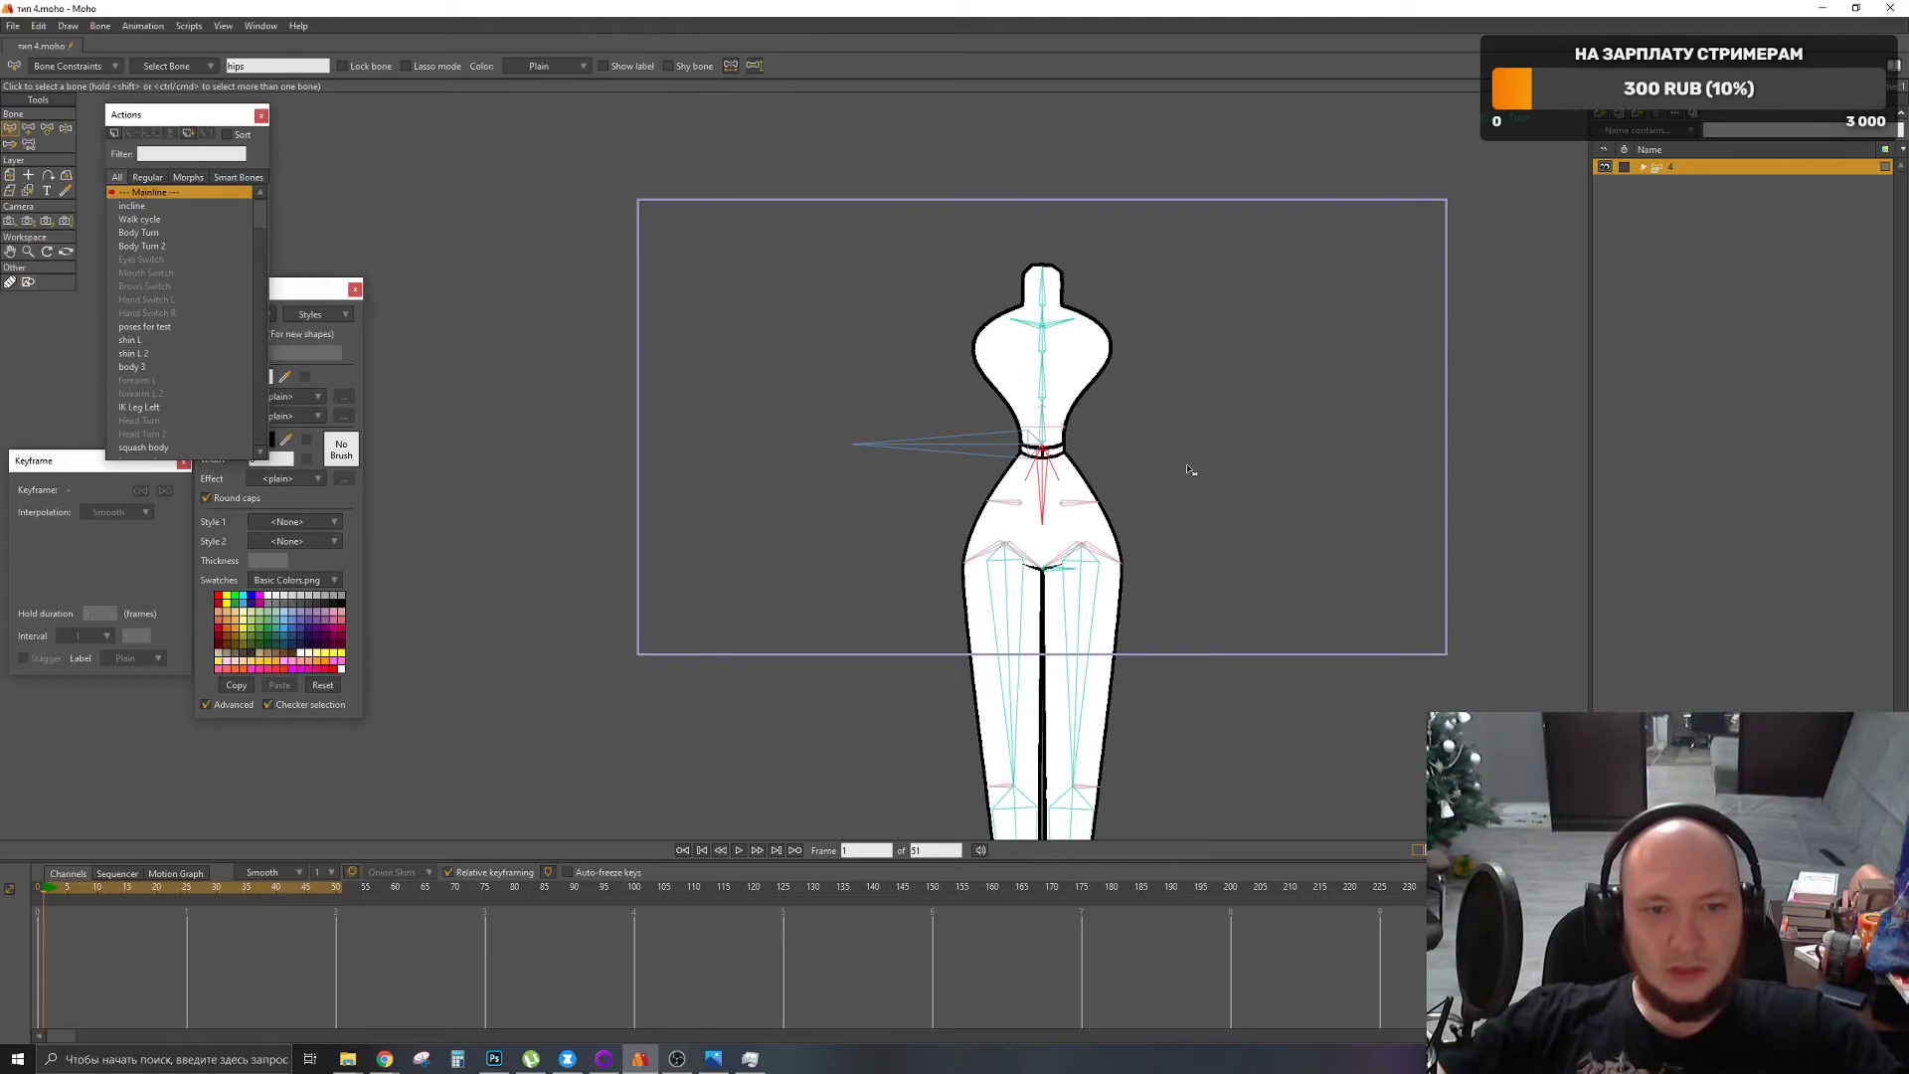
{"action": "scroll", "coordinate": [1011, 502], "scroll_direction": "up", "scroll_amount": 3}
{"action": "left_click", "coordinate": [993, 502]}
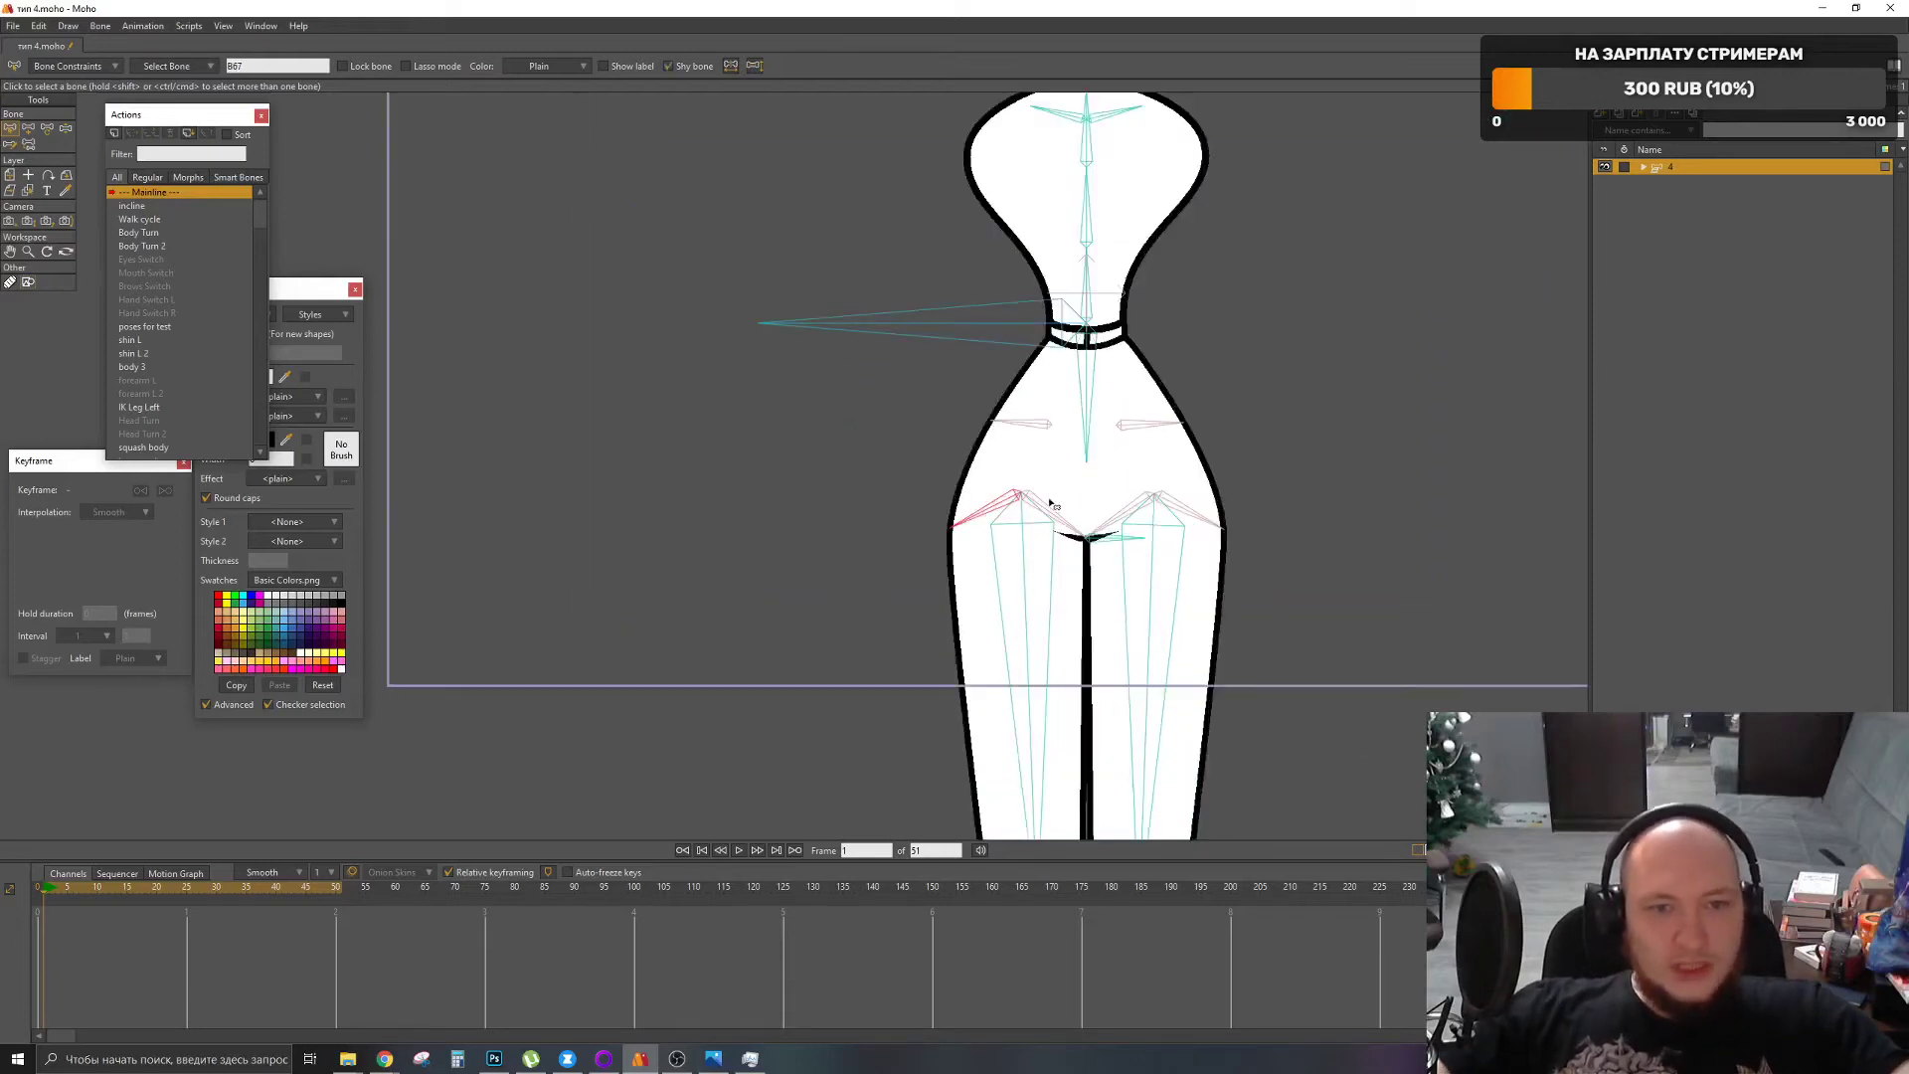
{"action": "left_click", "coordinate": [985, 501]}
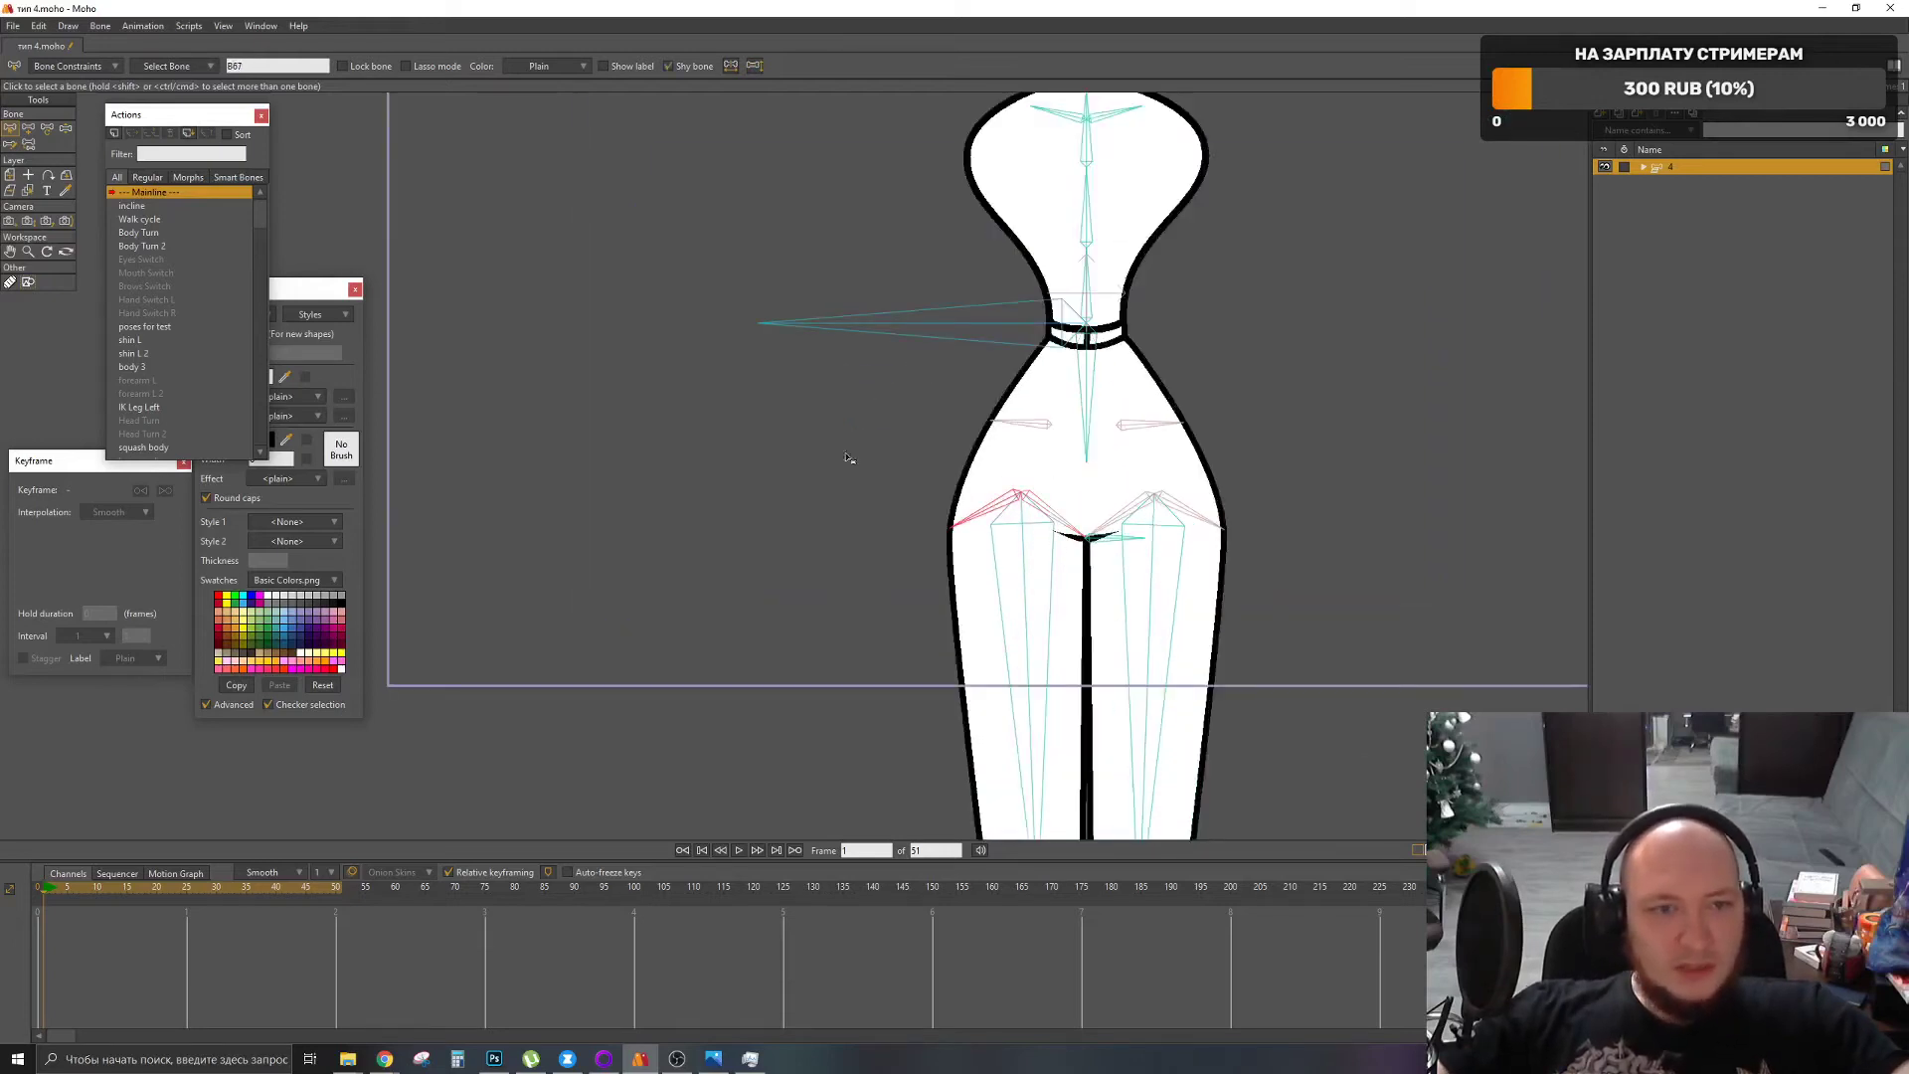
{"action": "left_click", "coordinate": [79, 68]}
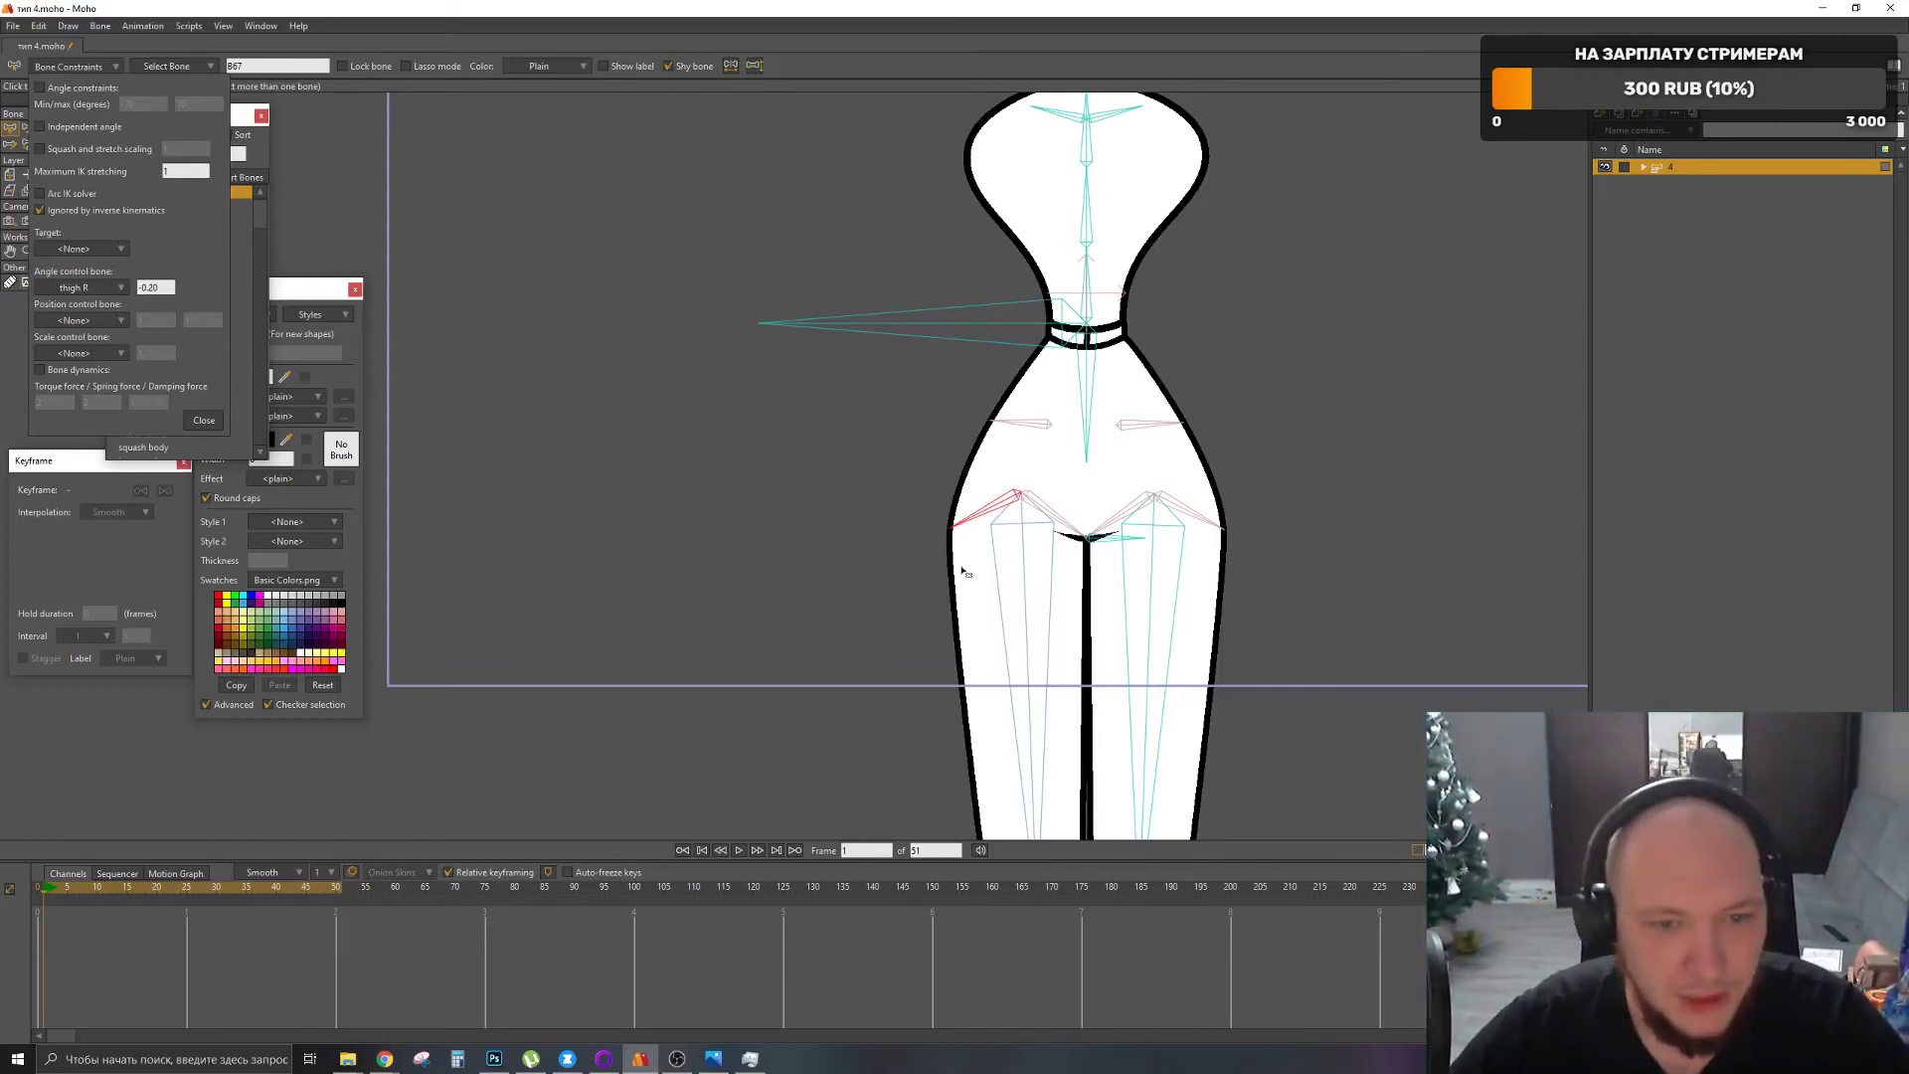
Step: Raise the right leg diagonally out to the side on frame 1 by moving its foot target bone
{"action": "left_click_drag", "start_coordinate": [1027, 516], "coordinate": [1047, 314]}
{"action": "scroll", "coordinate": [1056, 388], "scroll_direction": "down", "scroll_amount": 2}
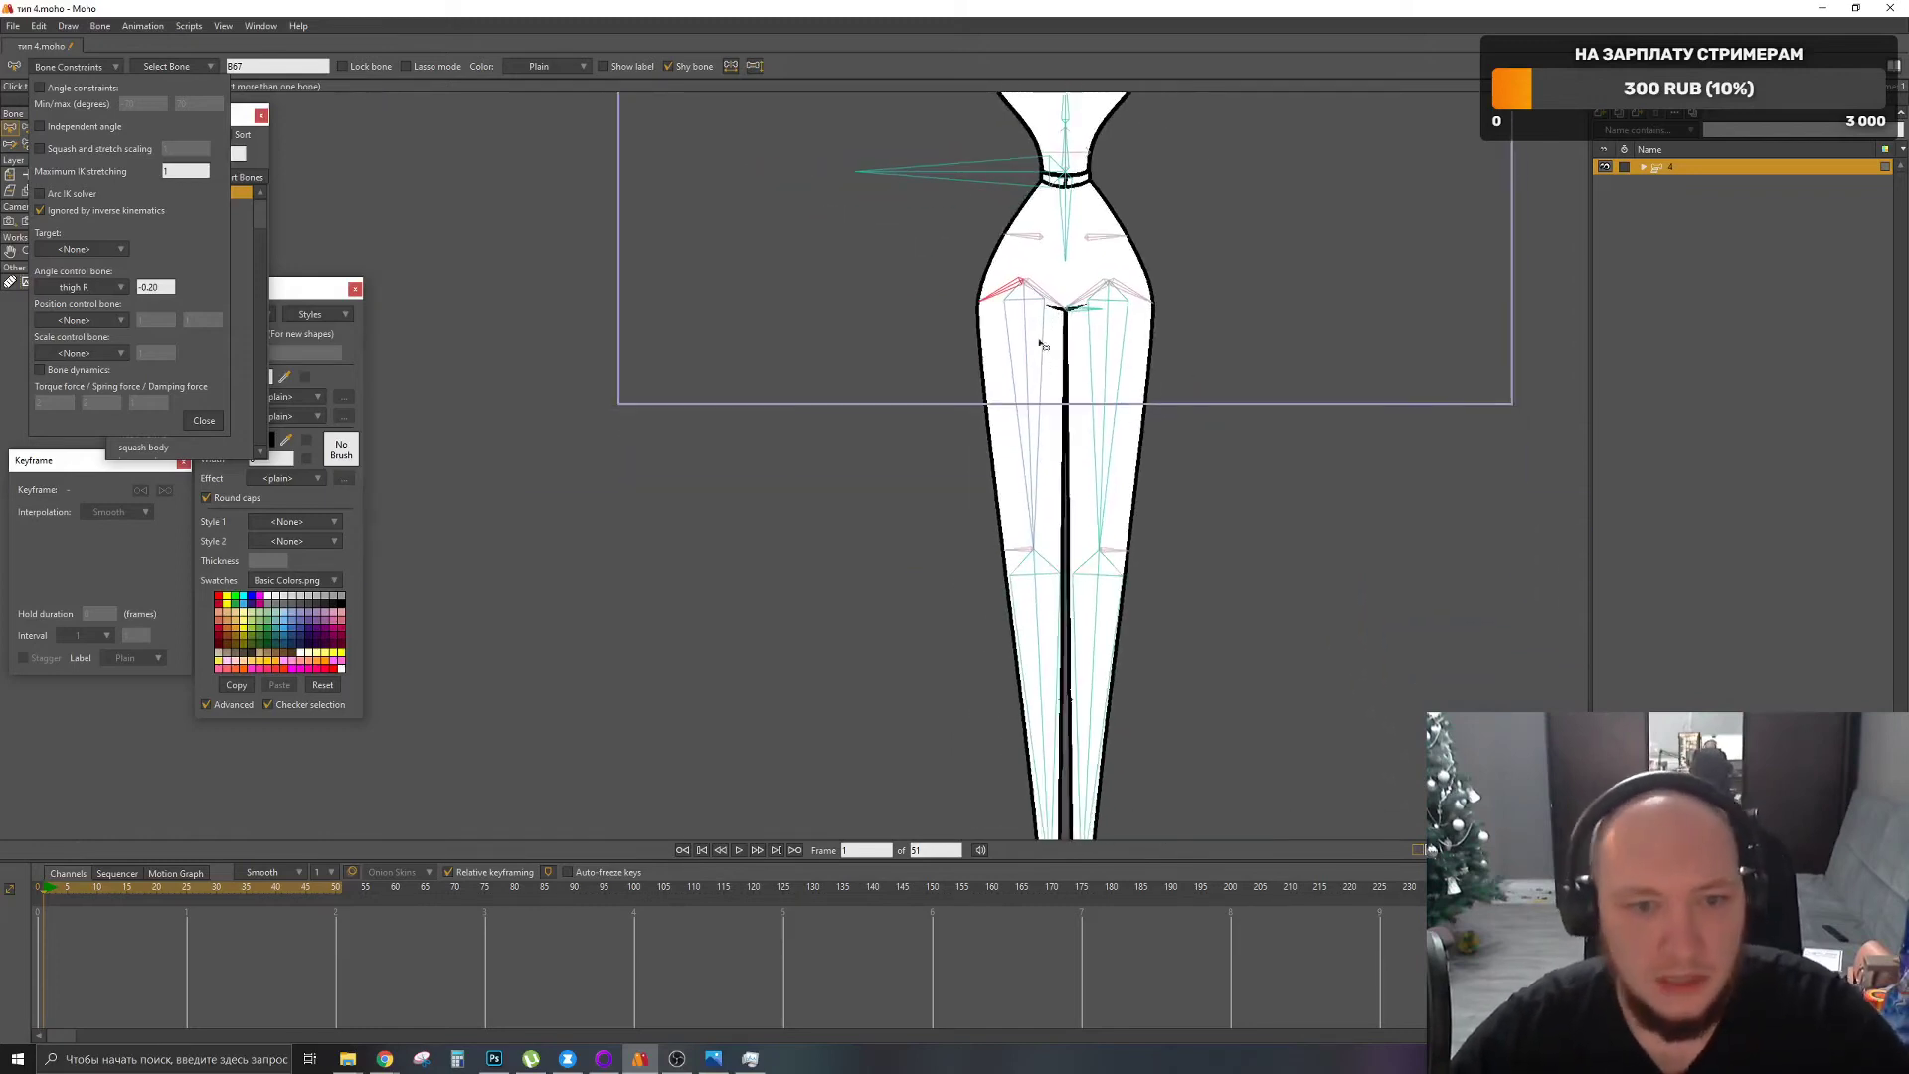
{"action": "scroll", "coordinate": [1080, 544], "scroll_direction": "down", "scroll_amount": 2}
{"action": "key", "text": "t"}
{"action": "left_click_drag", "start_coordinate": [1066, 790], "coordinate": [702, 581]}
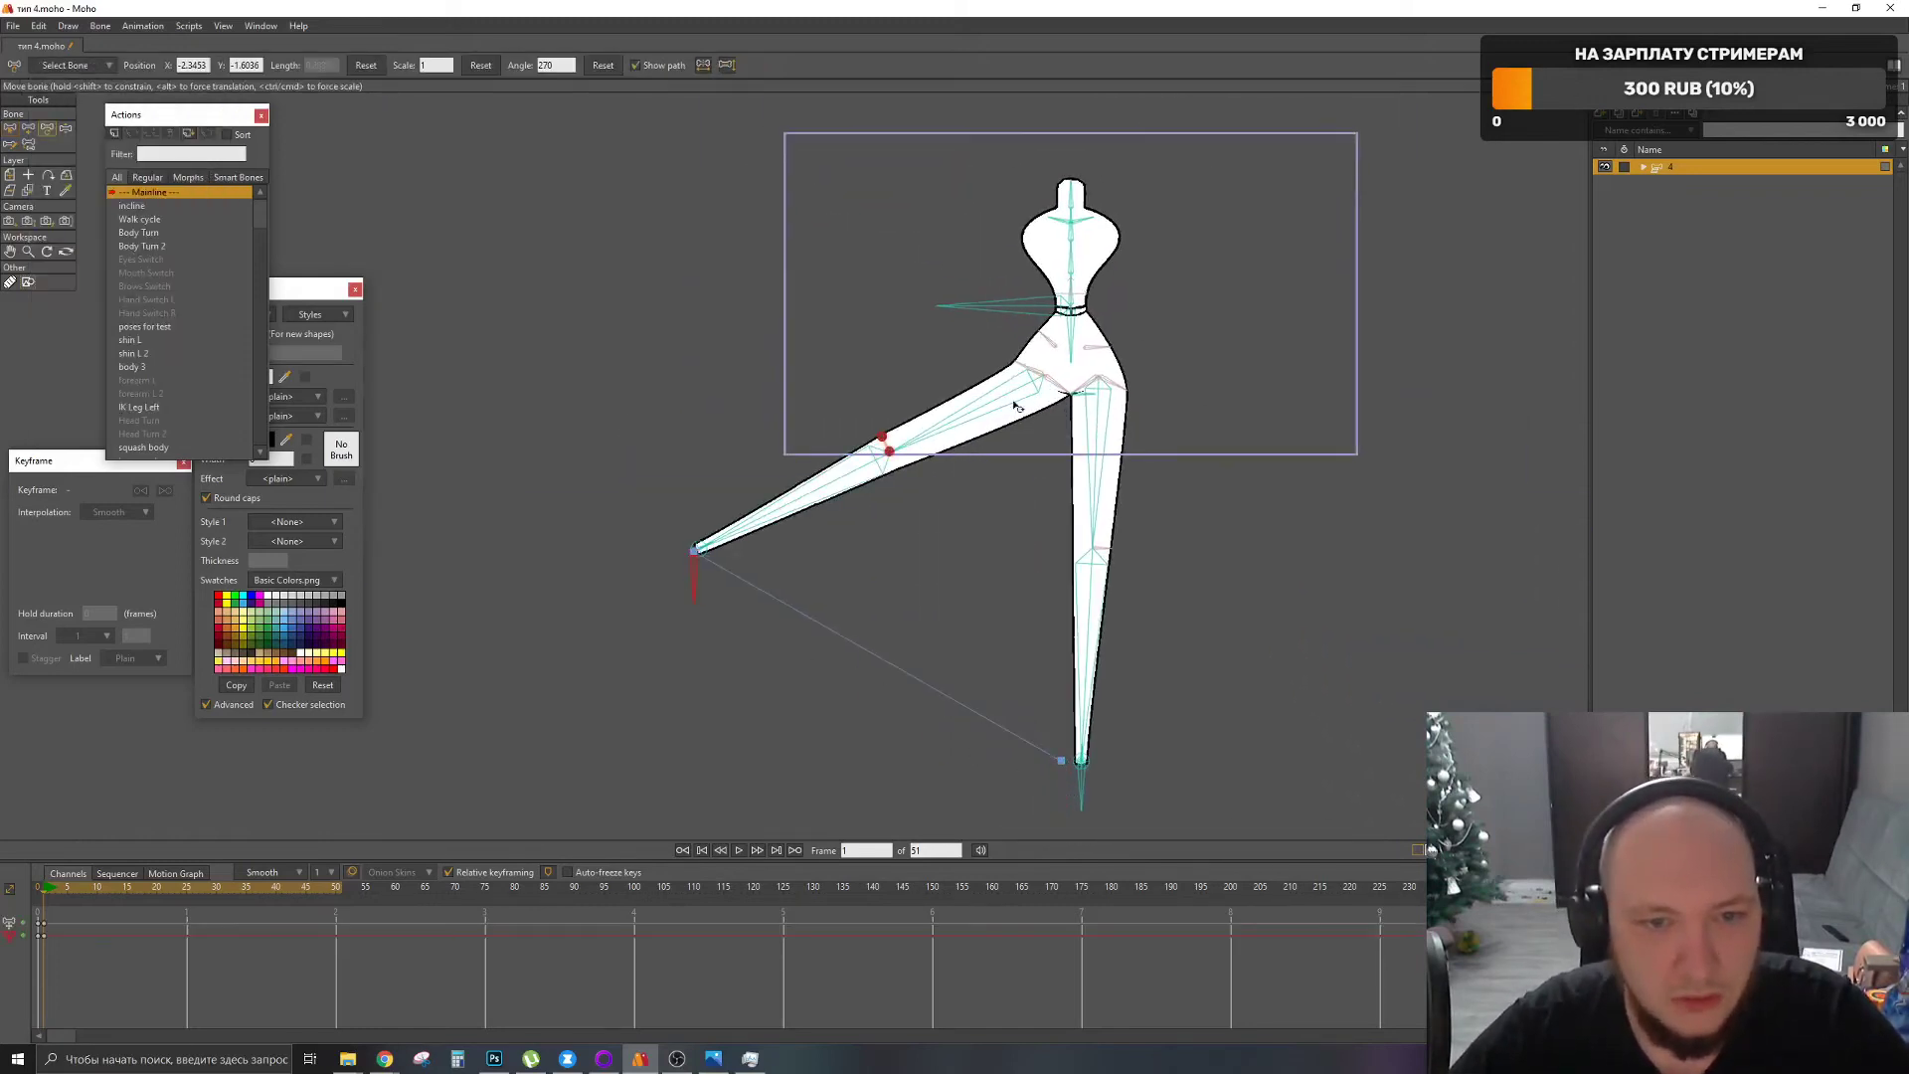
Step: Inspect the bone constraints of the inner helper bone between the right thigh and the crotch
{"action": "scroll", "coordinate": [1063, 385], "scroll_direction": "up", "scroll_amount": 3}
{"action": "key", "text": "b"}
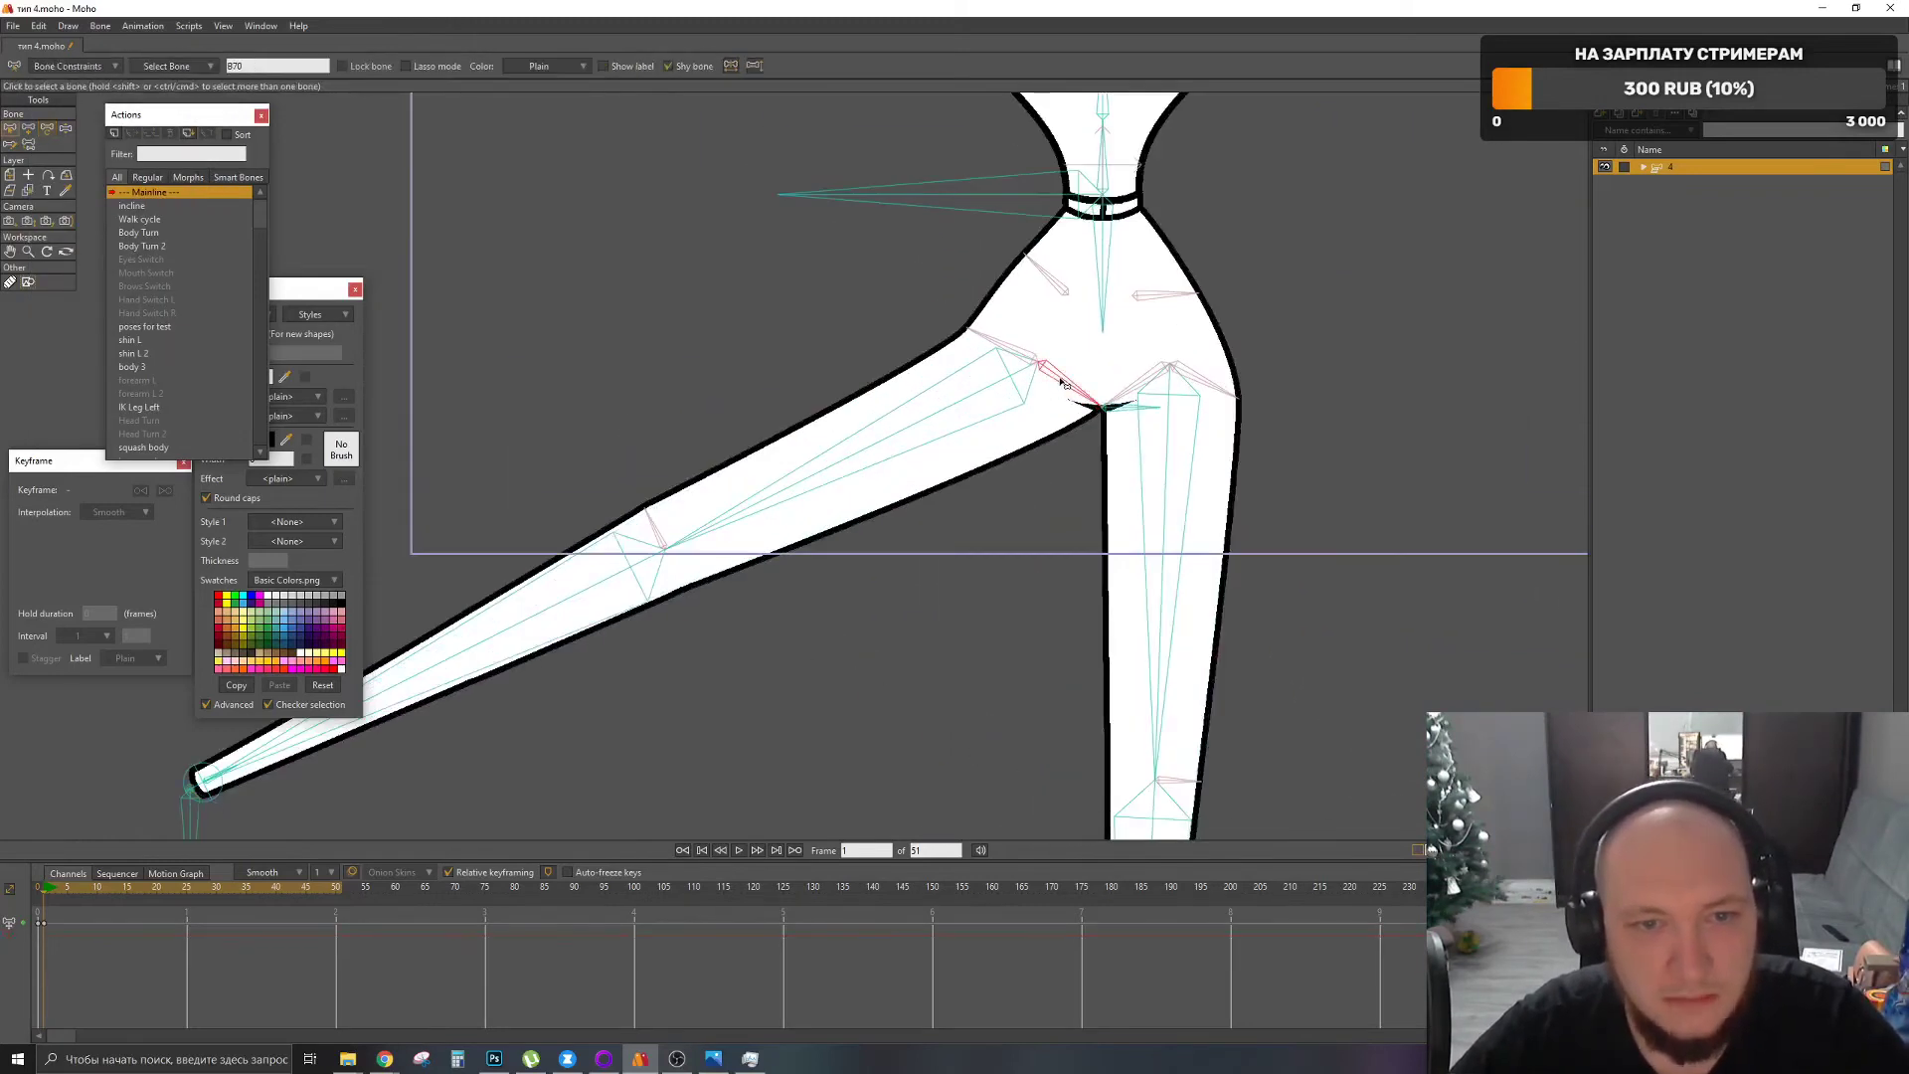
{"action": "left_click", "coordinate": [85, 68]}
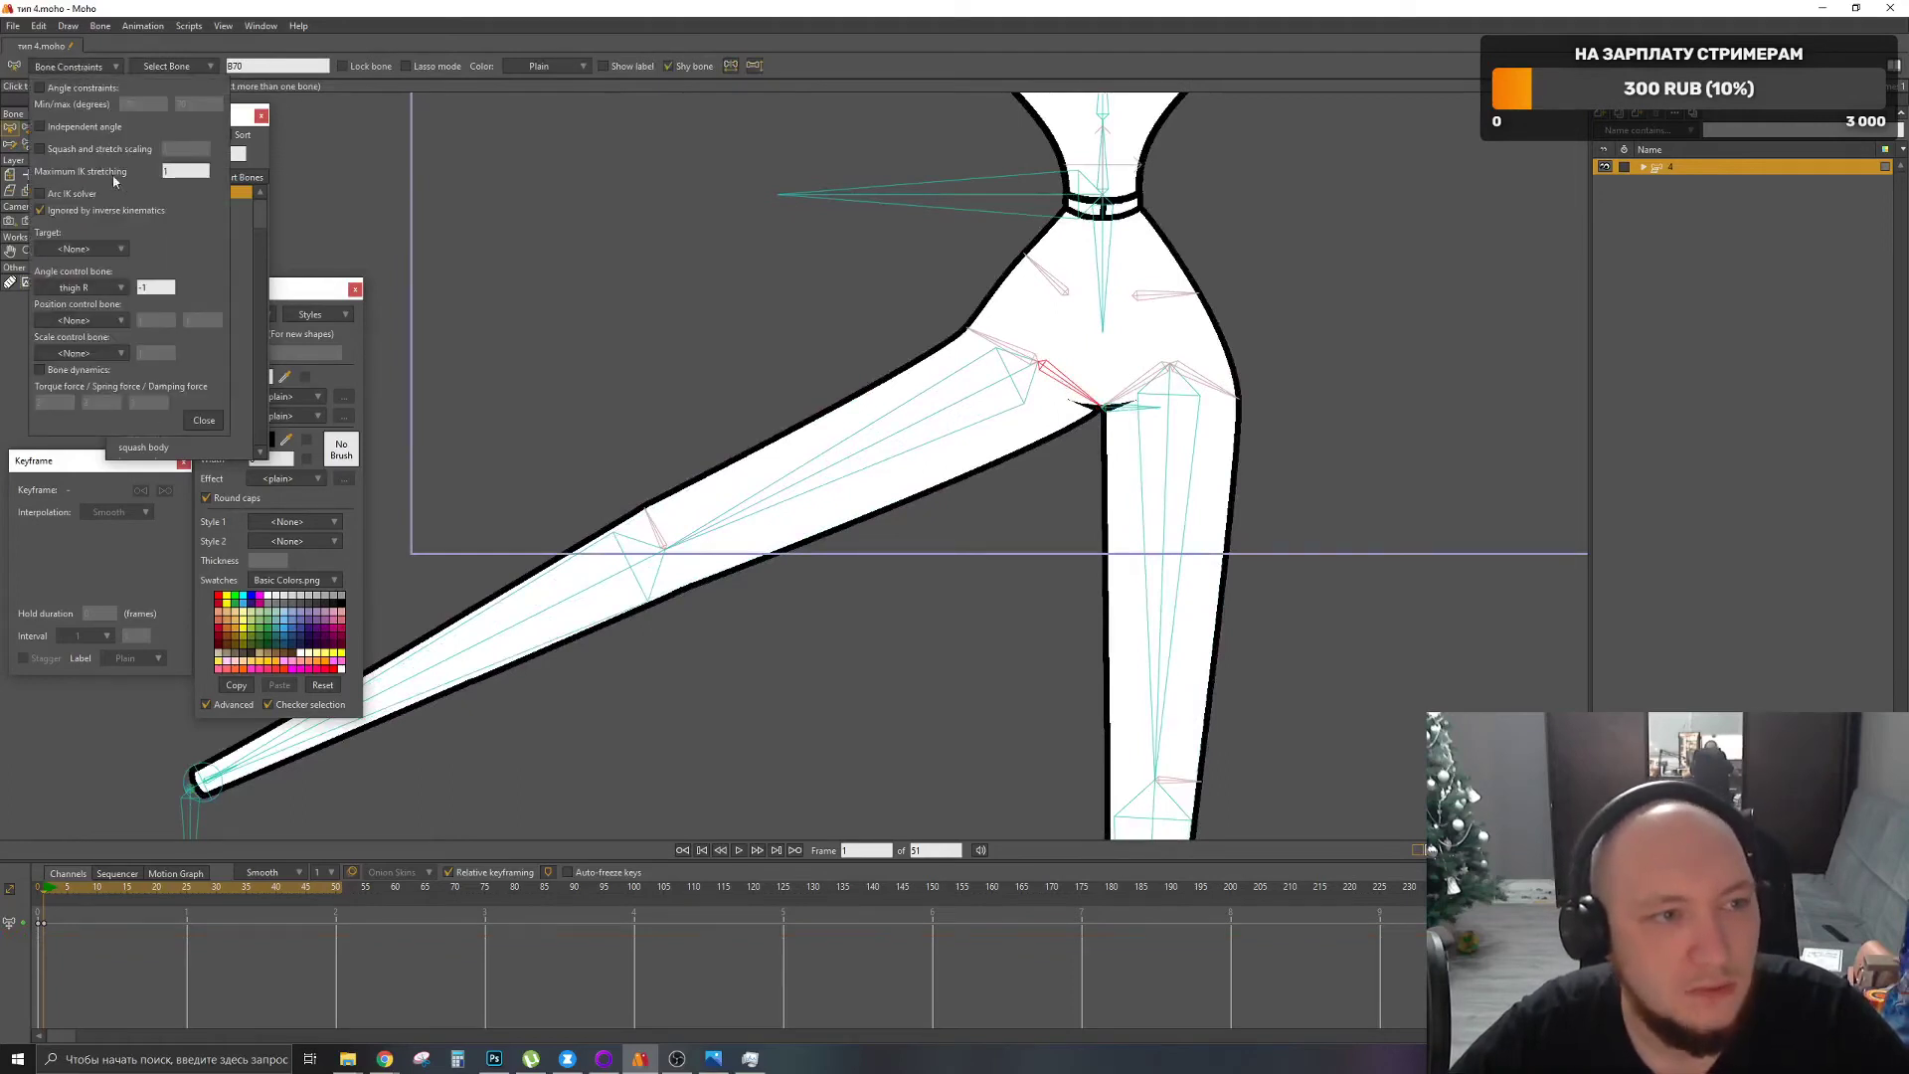
{"action": "left_click", "coordinate": [203, 421]}
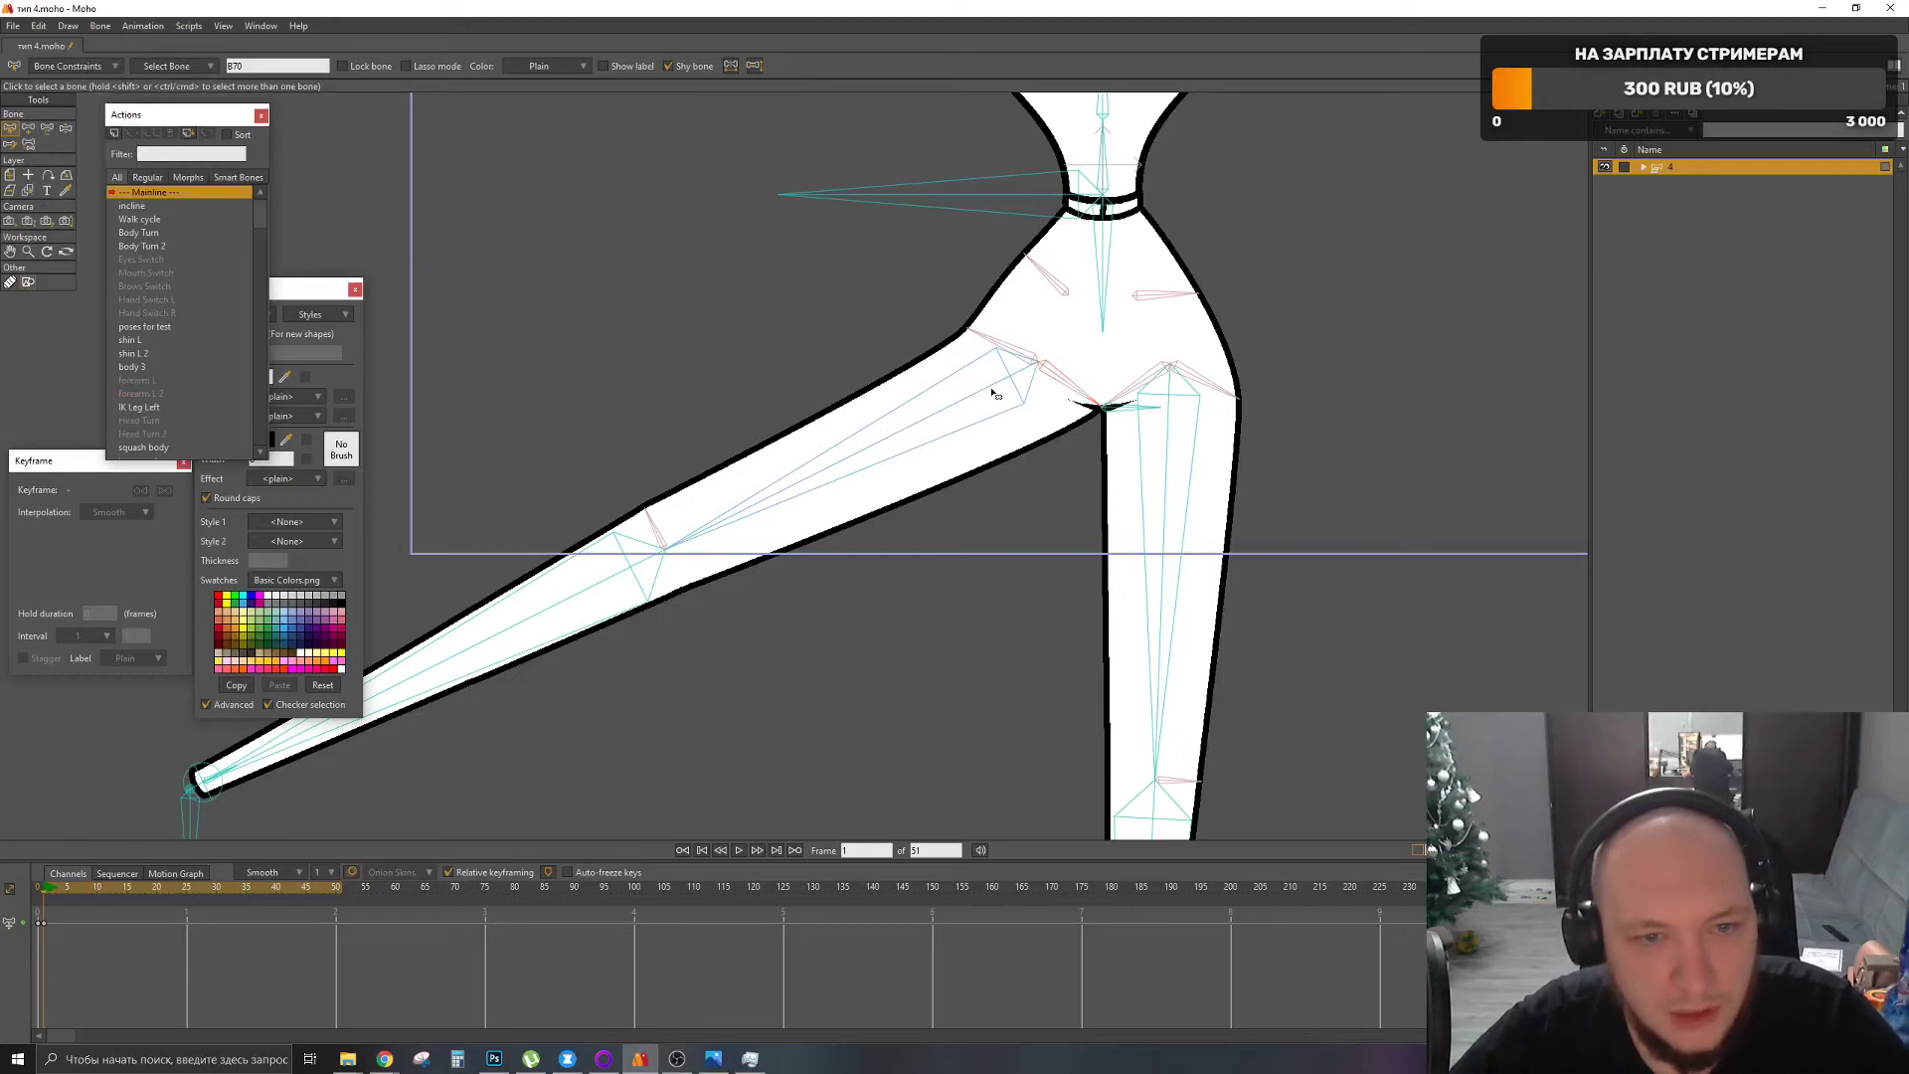
{"action": "left_click", "coordinate": [1063, 390]}
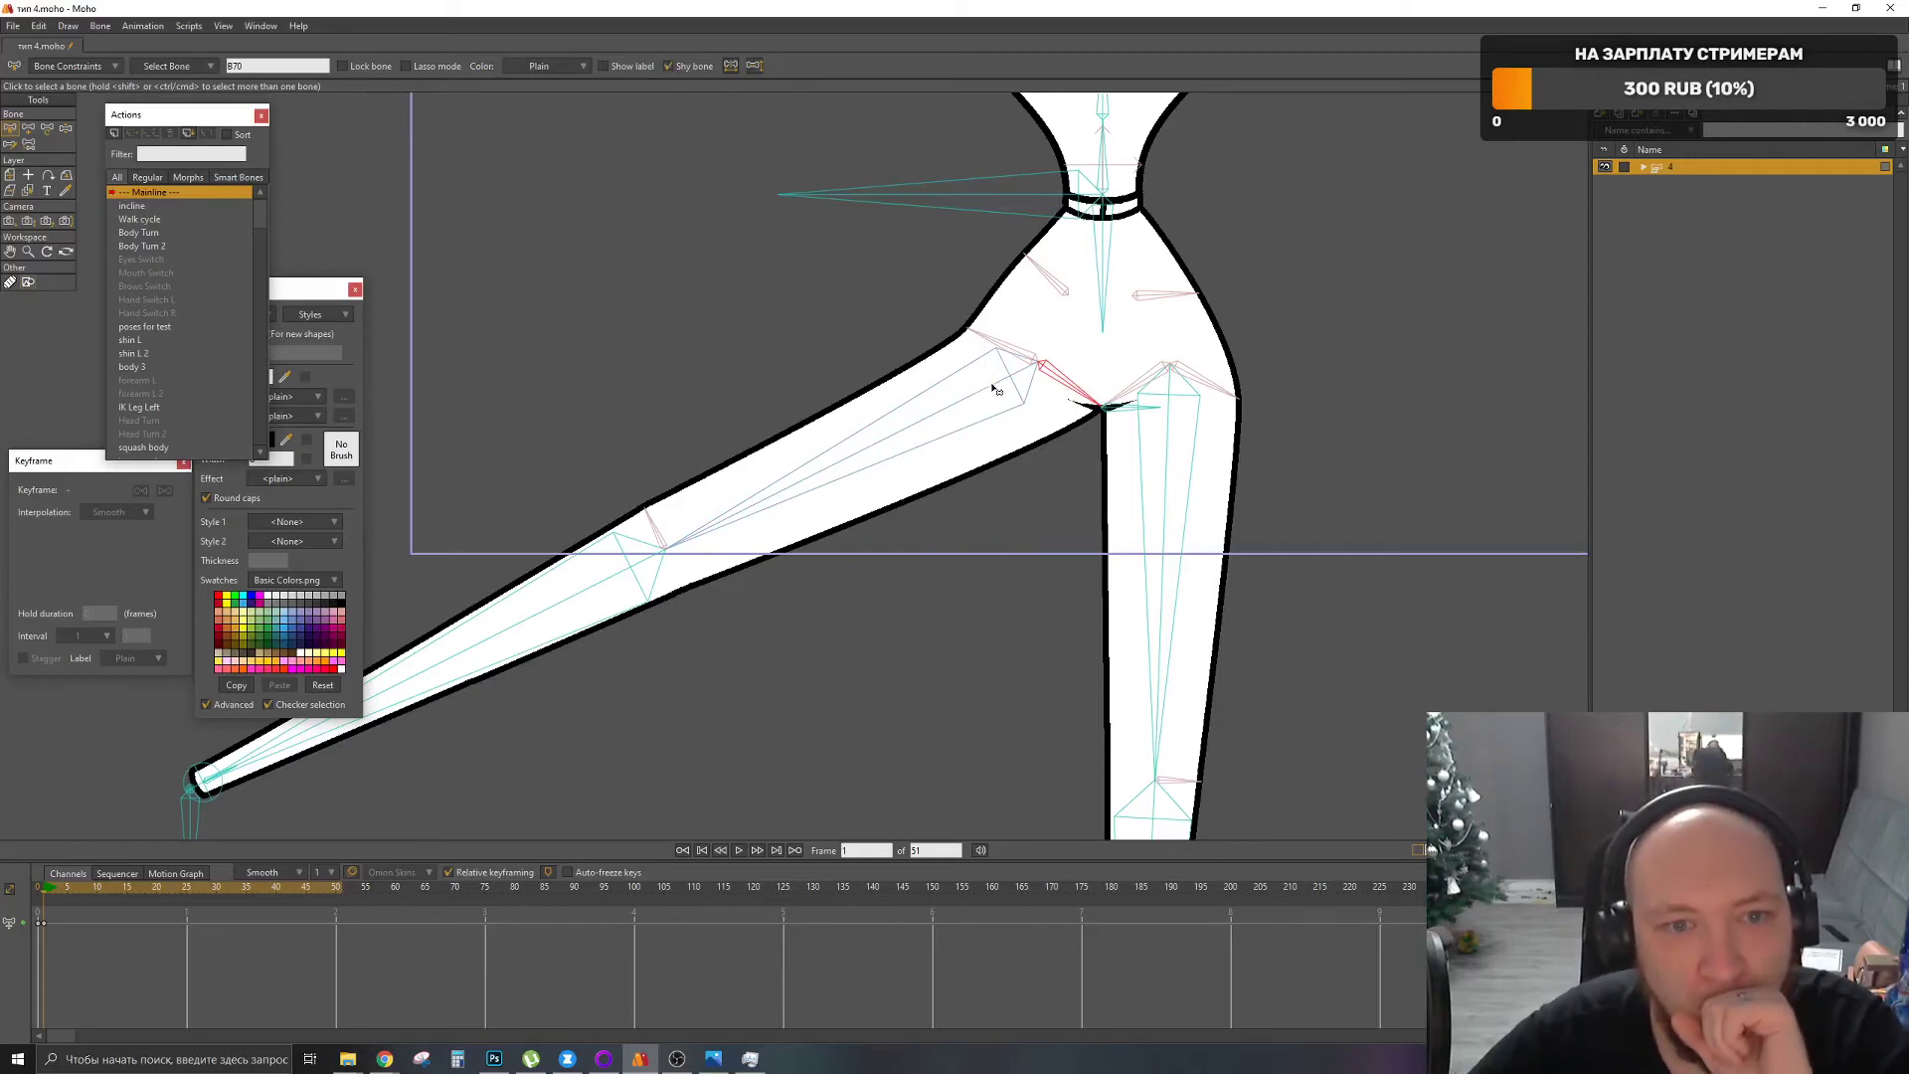
Step: Inspect the angle control constraint of the upper helper bone on the right hip
{"action": "left_click", "coordinate": [1036, 300]}
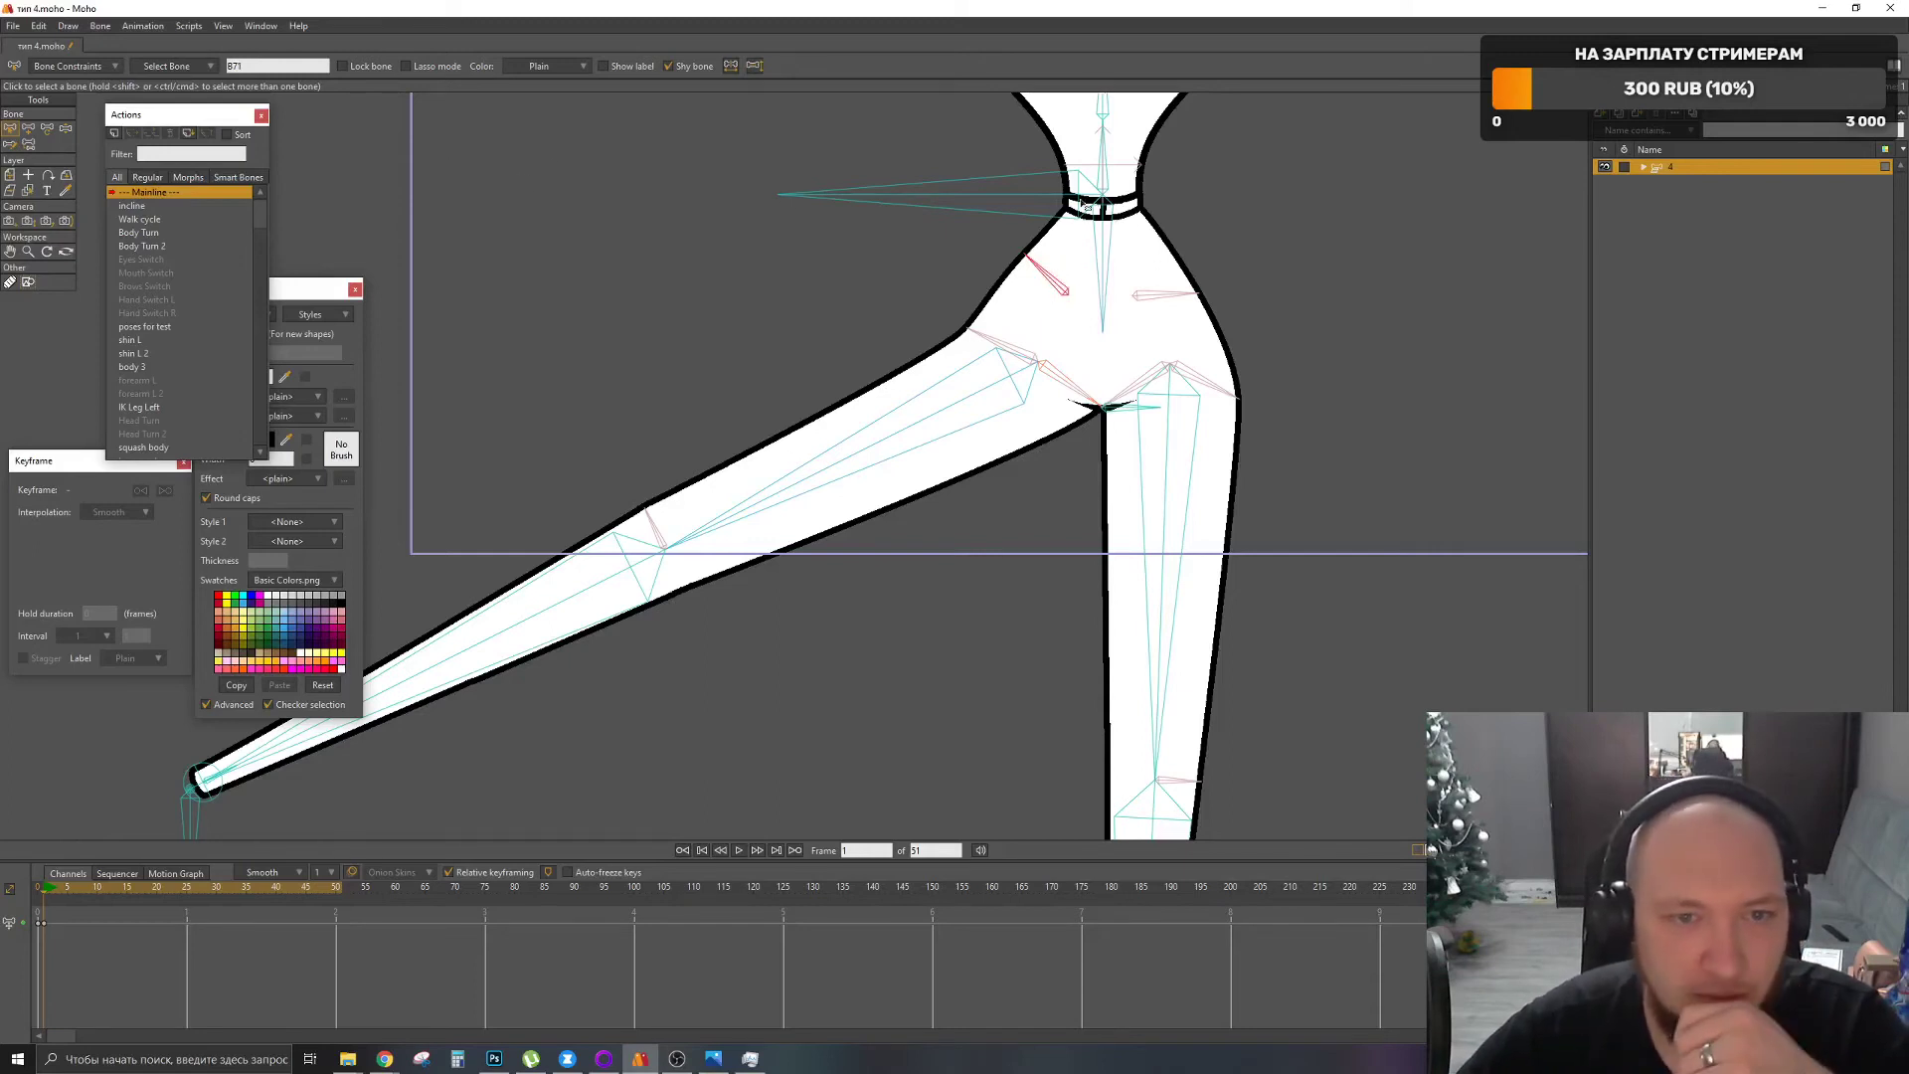
{"action": "left_click", "coordinate": [71, 66]}
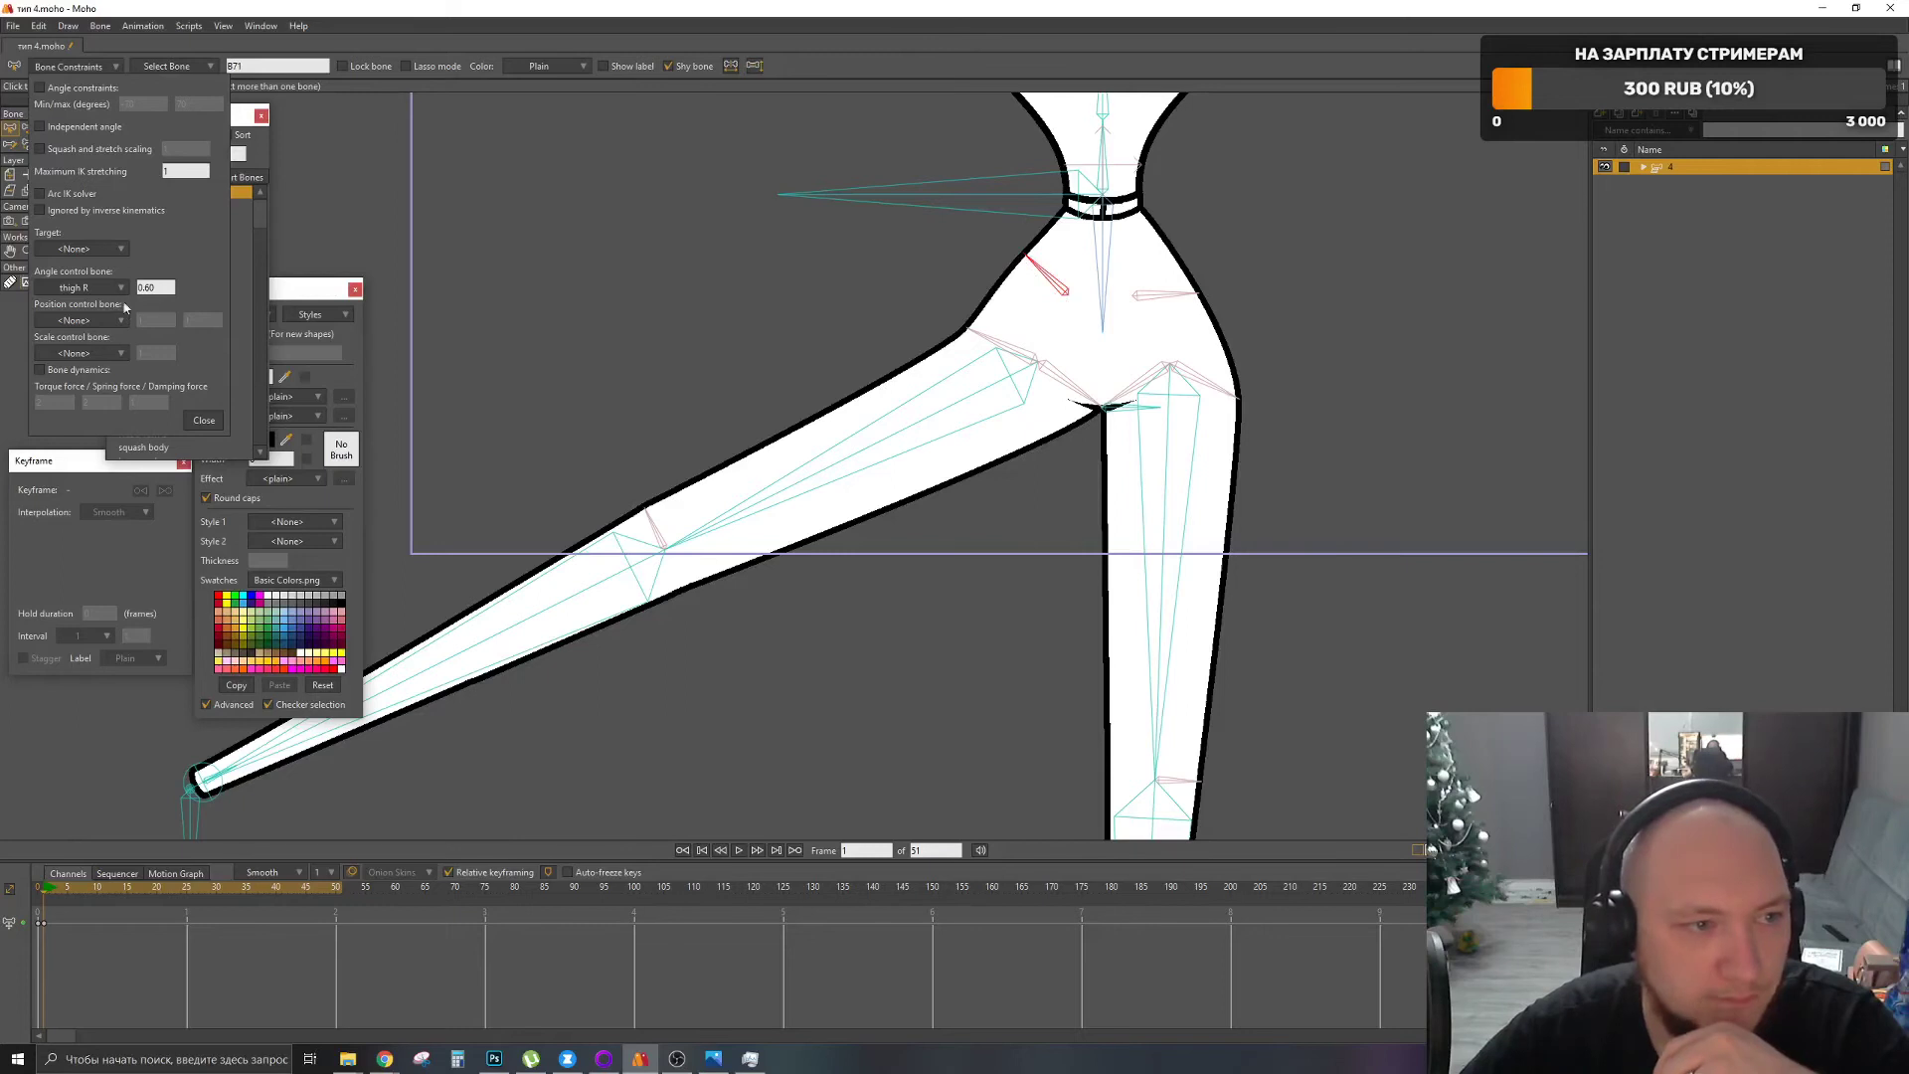
{"action": "left_click", "coordinate": [166, 287]}
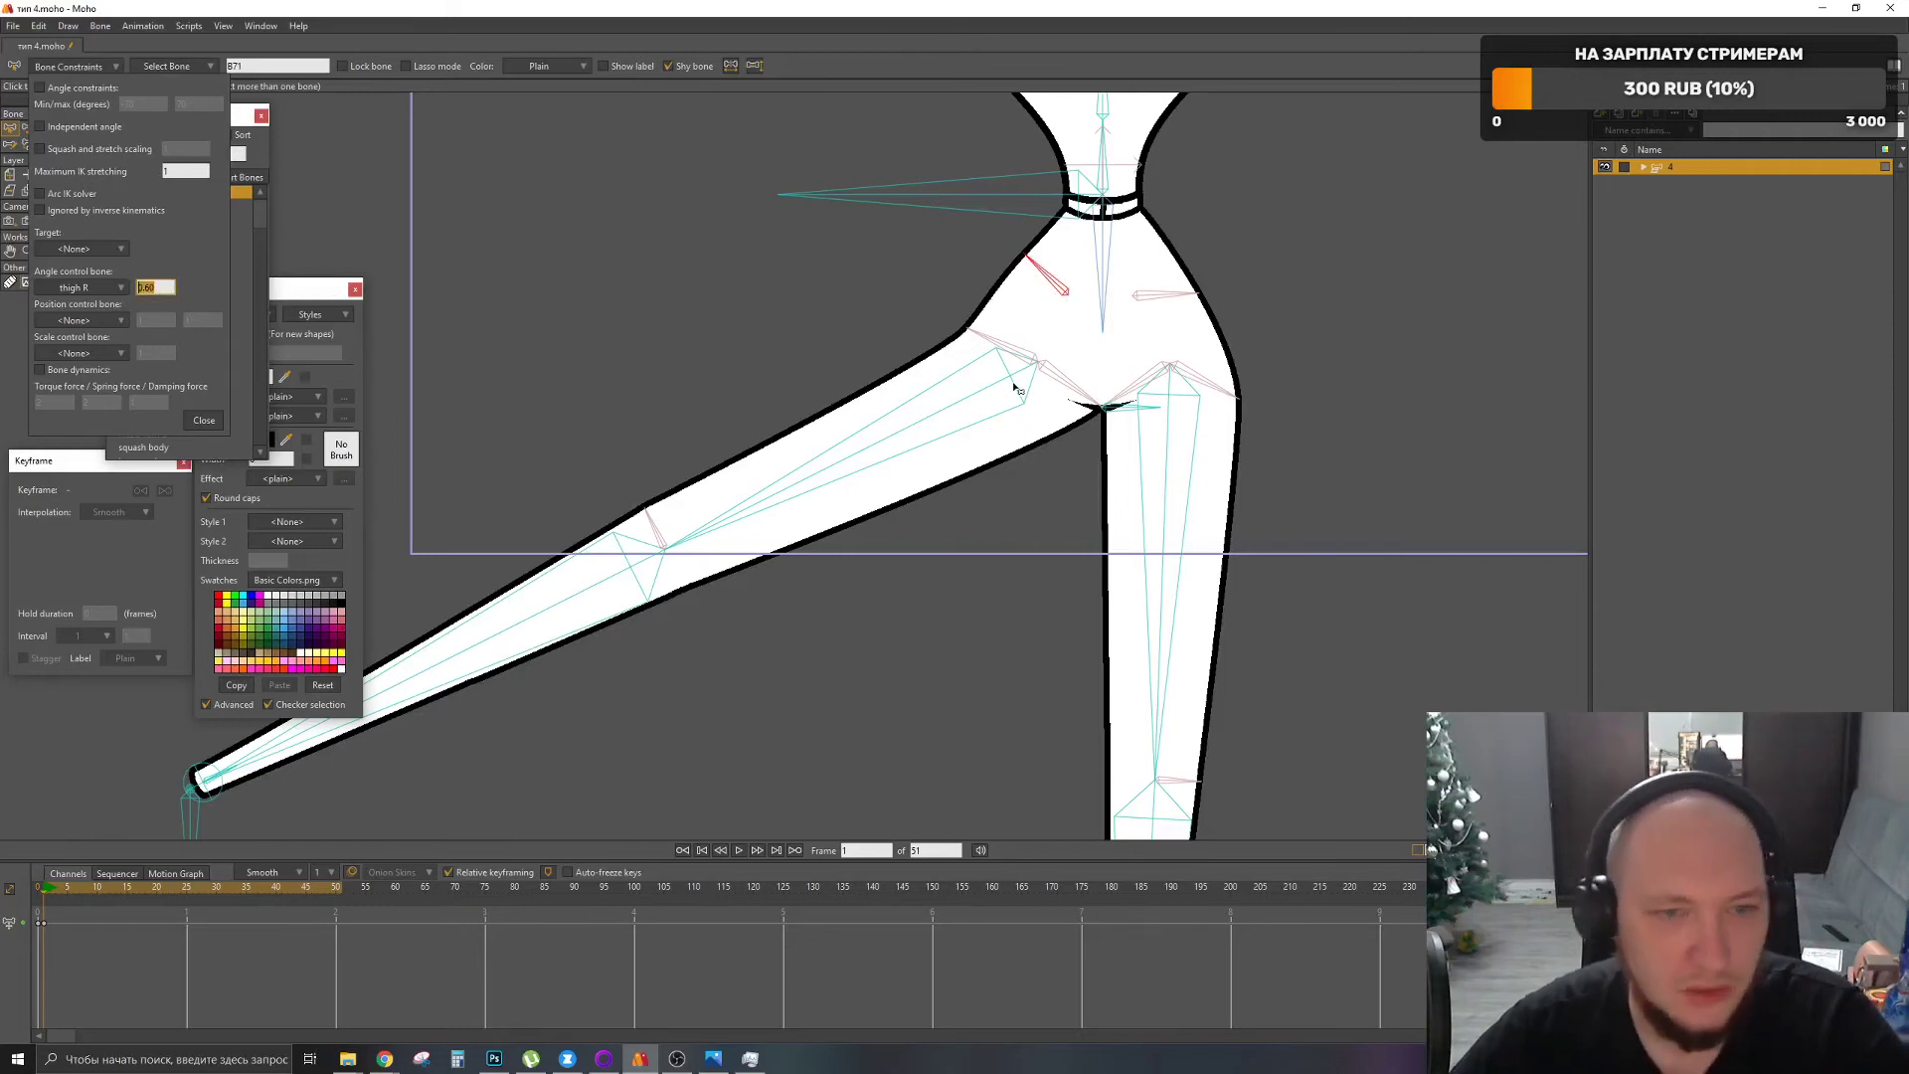
Step: Delete the raised-leg keyframes from frame 1
{"action": "key", "text": "Left"}
{"action": "left_click_drag", "start_coordinate": [93, 914], "coordinate": [39, 929]}
{"action": "key", "text": "Delete"}
Step: Try changing the curvature of the outer hip points on the leg1 layer at frame 0 and undo it
{"action": "left_click", "coordinate": [1062, 372]}
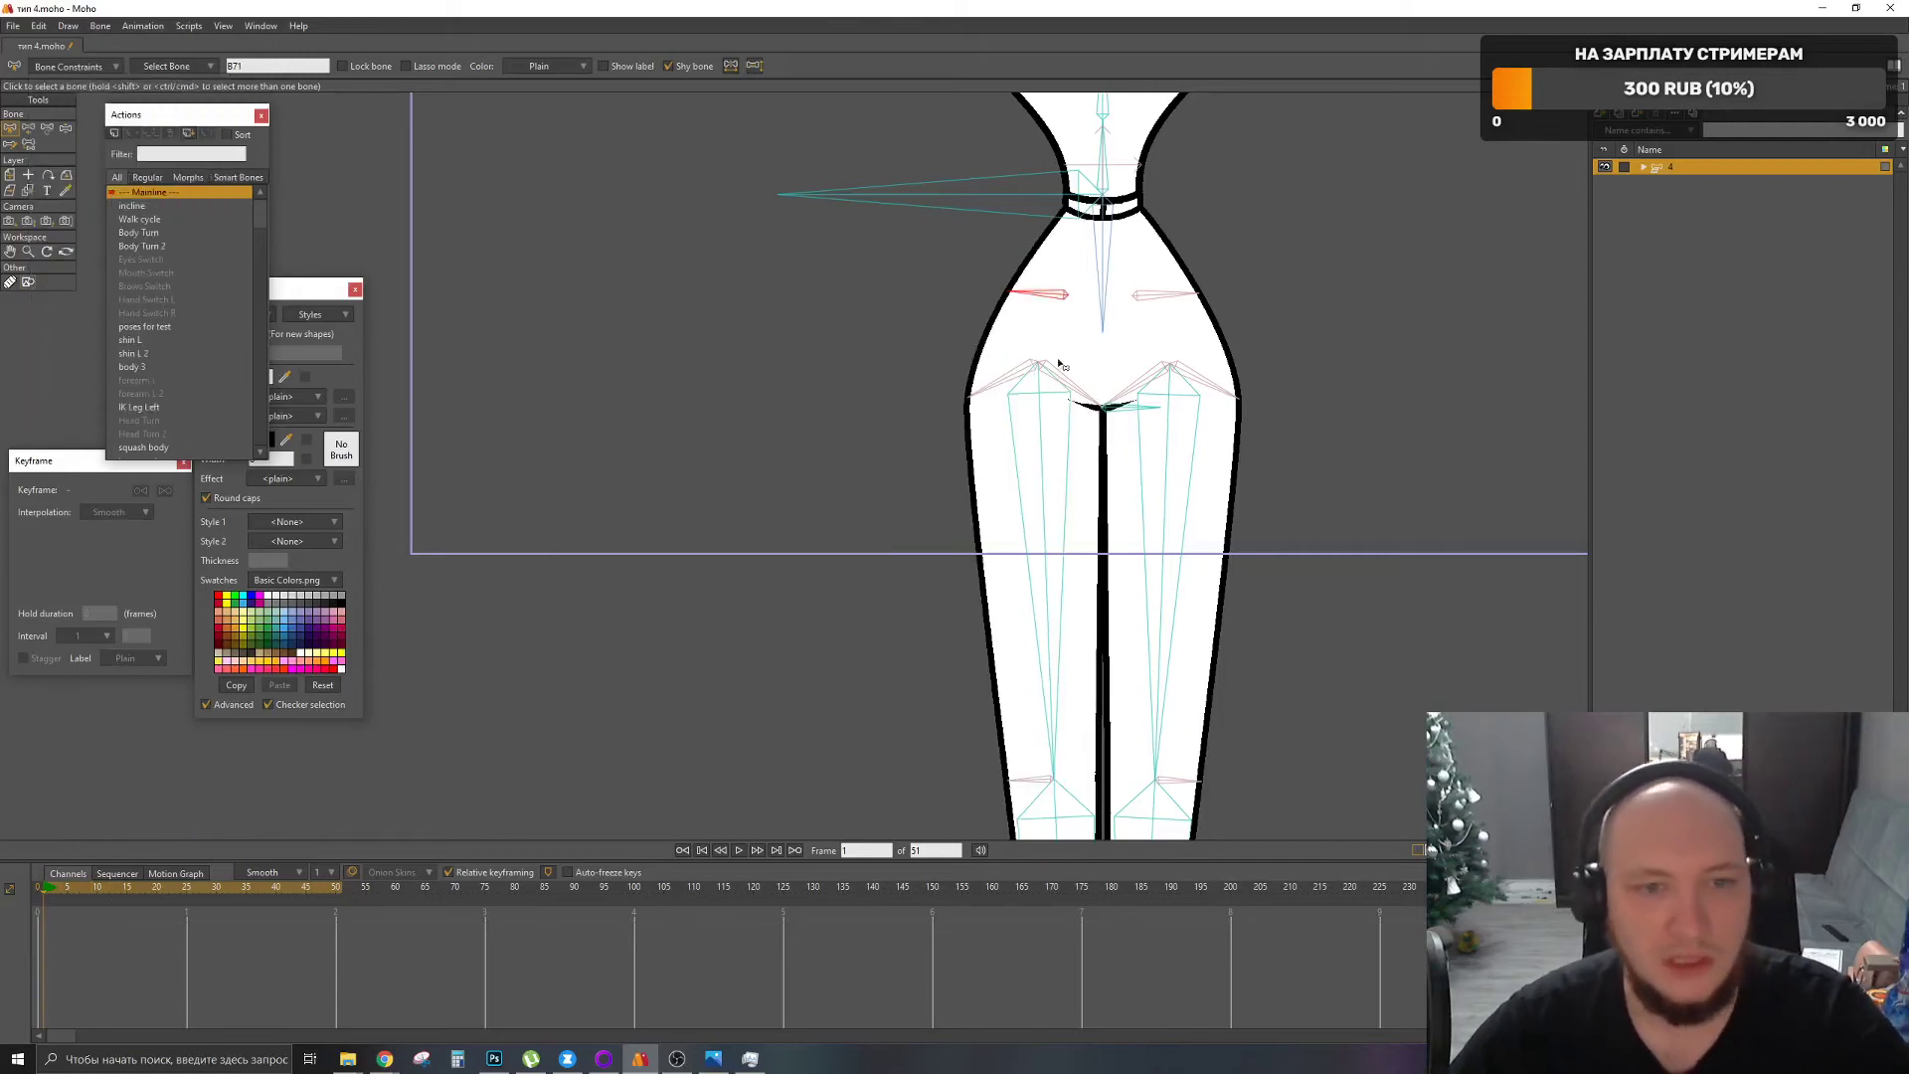
{"action": "left_click_drag", "start_coordinate": [1062, 372], "coordinate": [1078, 421]}
{"action": "right_click", "coordinate": [1062, 377], "text": "alt"}
{"action": "key", "text": "Left"}
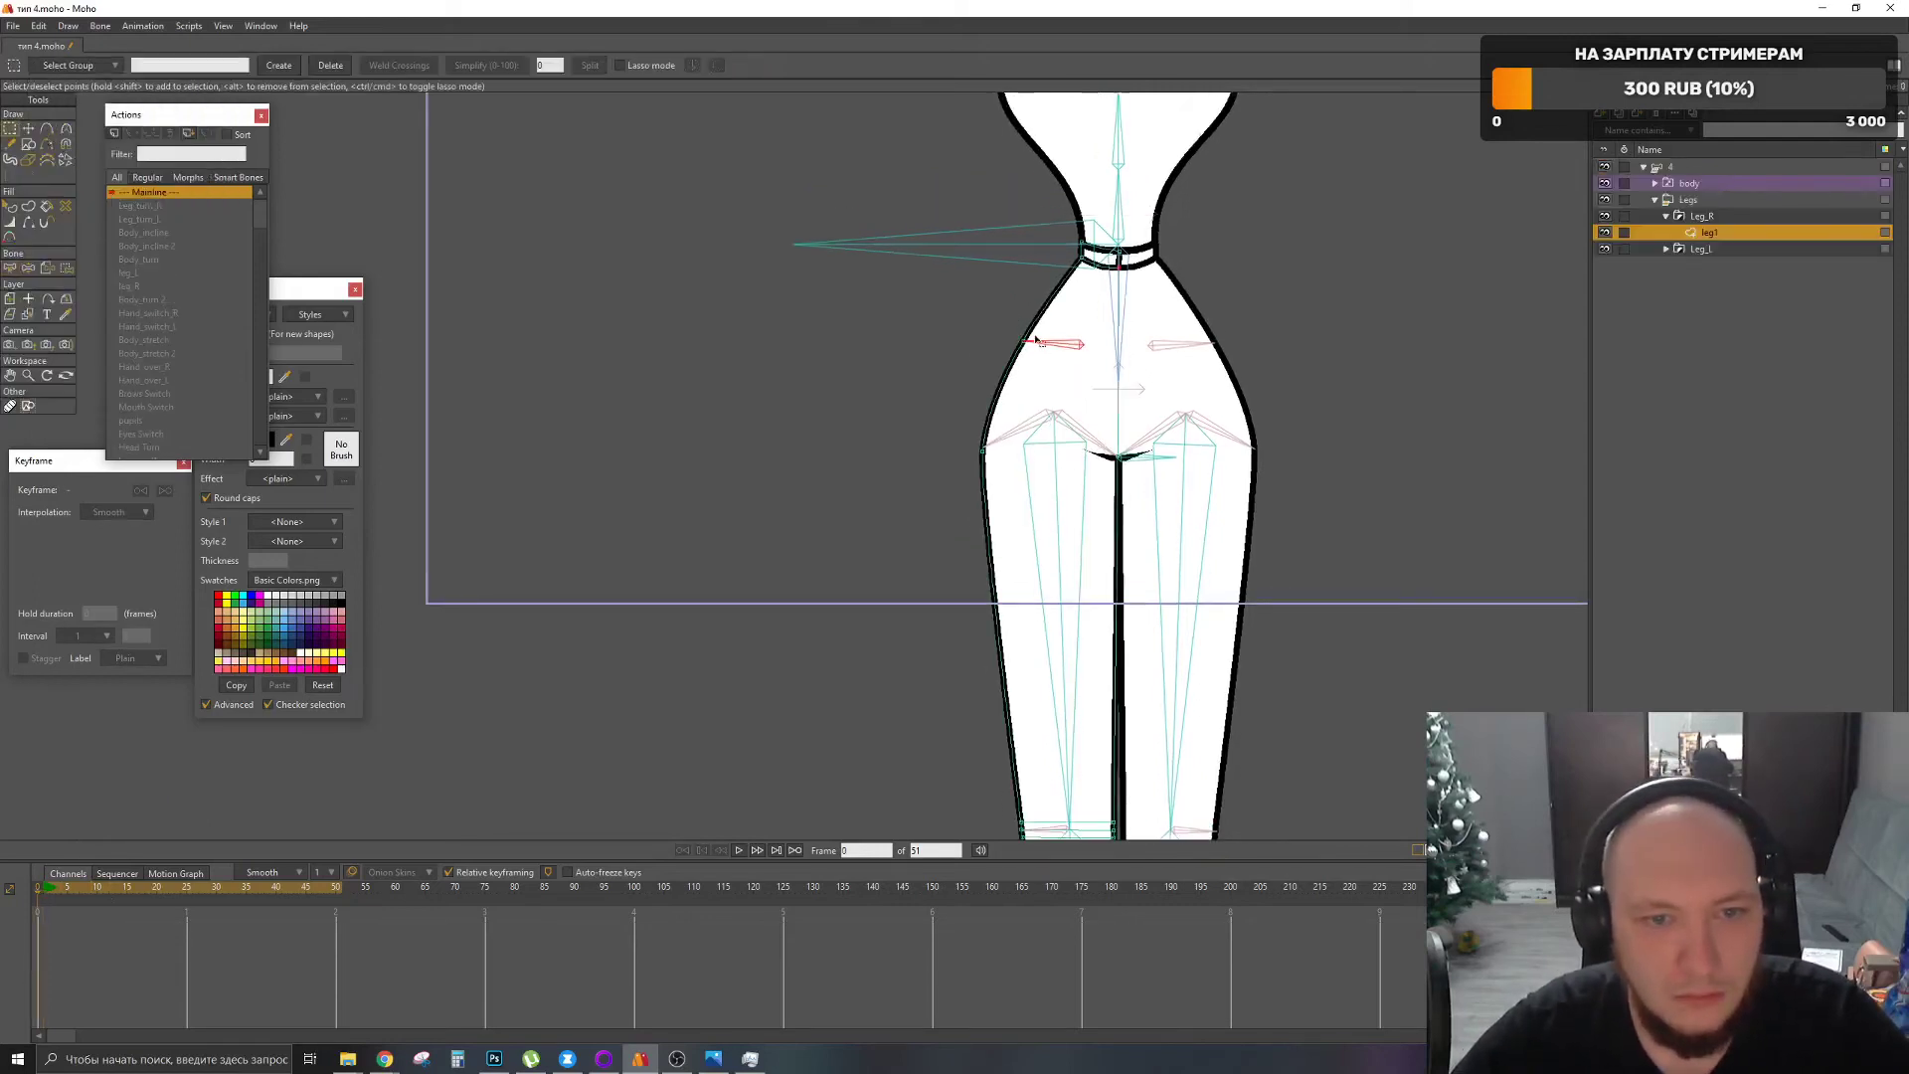
{"action": "key", "text": "ctrl+z"}
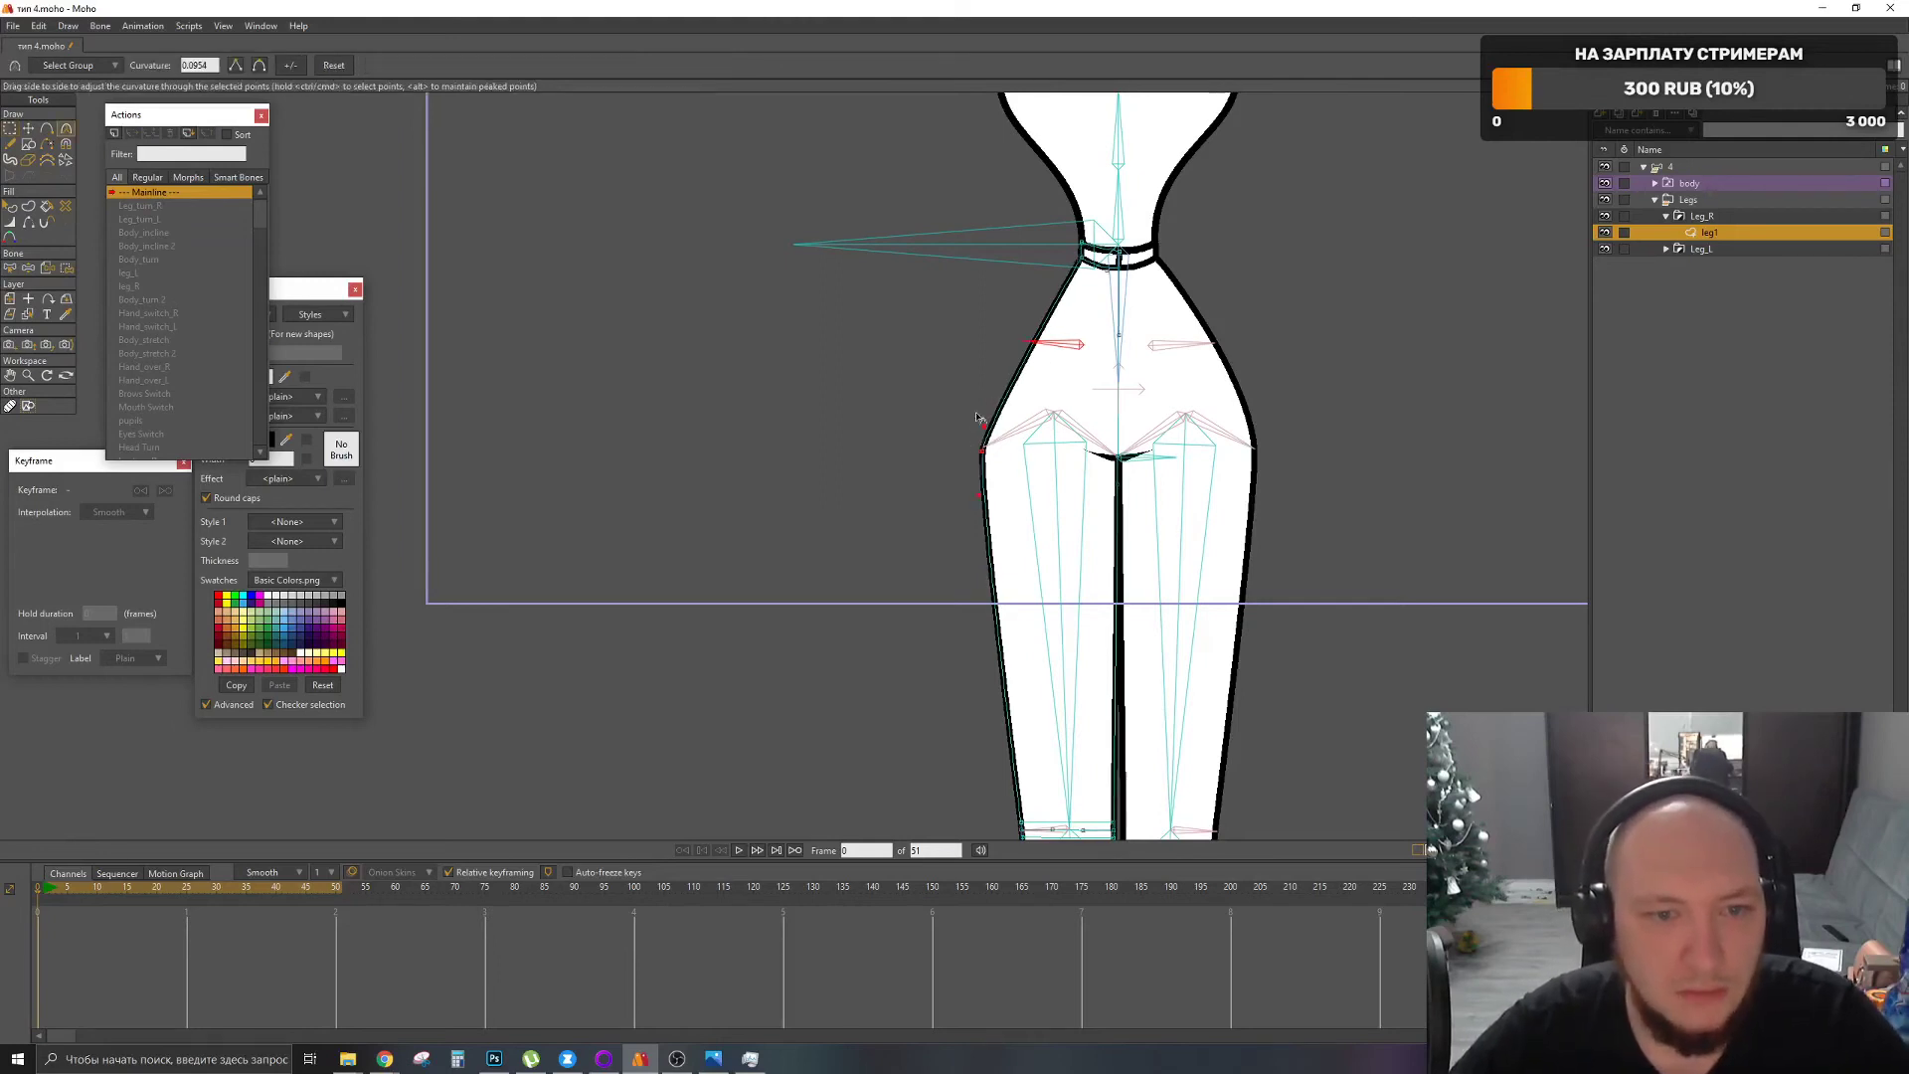
{"action": "key", "text": "c"}
{"action": "left_click_drag", "start_coordinate": [977, 351], "coordinate": [982, 351]}
{"action": "left_click_drag", "start_coordinate": [1070, 267], "coordinate": [965, 372]}
{"action": "key", "text": "ctrl+z"}
Step: Return to the main bone layer and raise the right leg to nearly horizontal on frame 1 with its foot target bone
{"action": "left_click", "coordinate": [1693, 167]}
{"action": "scroll", "coordinate": [1074, 596], "scroll_direction": "down", "scroll_amount": 4}
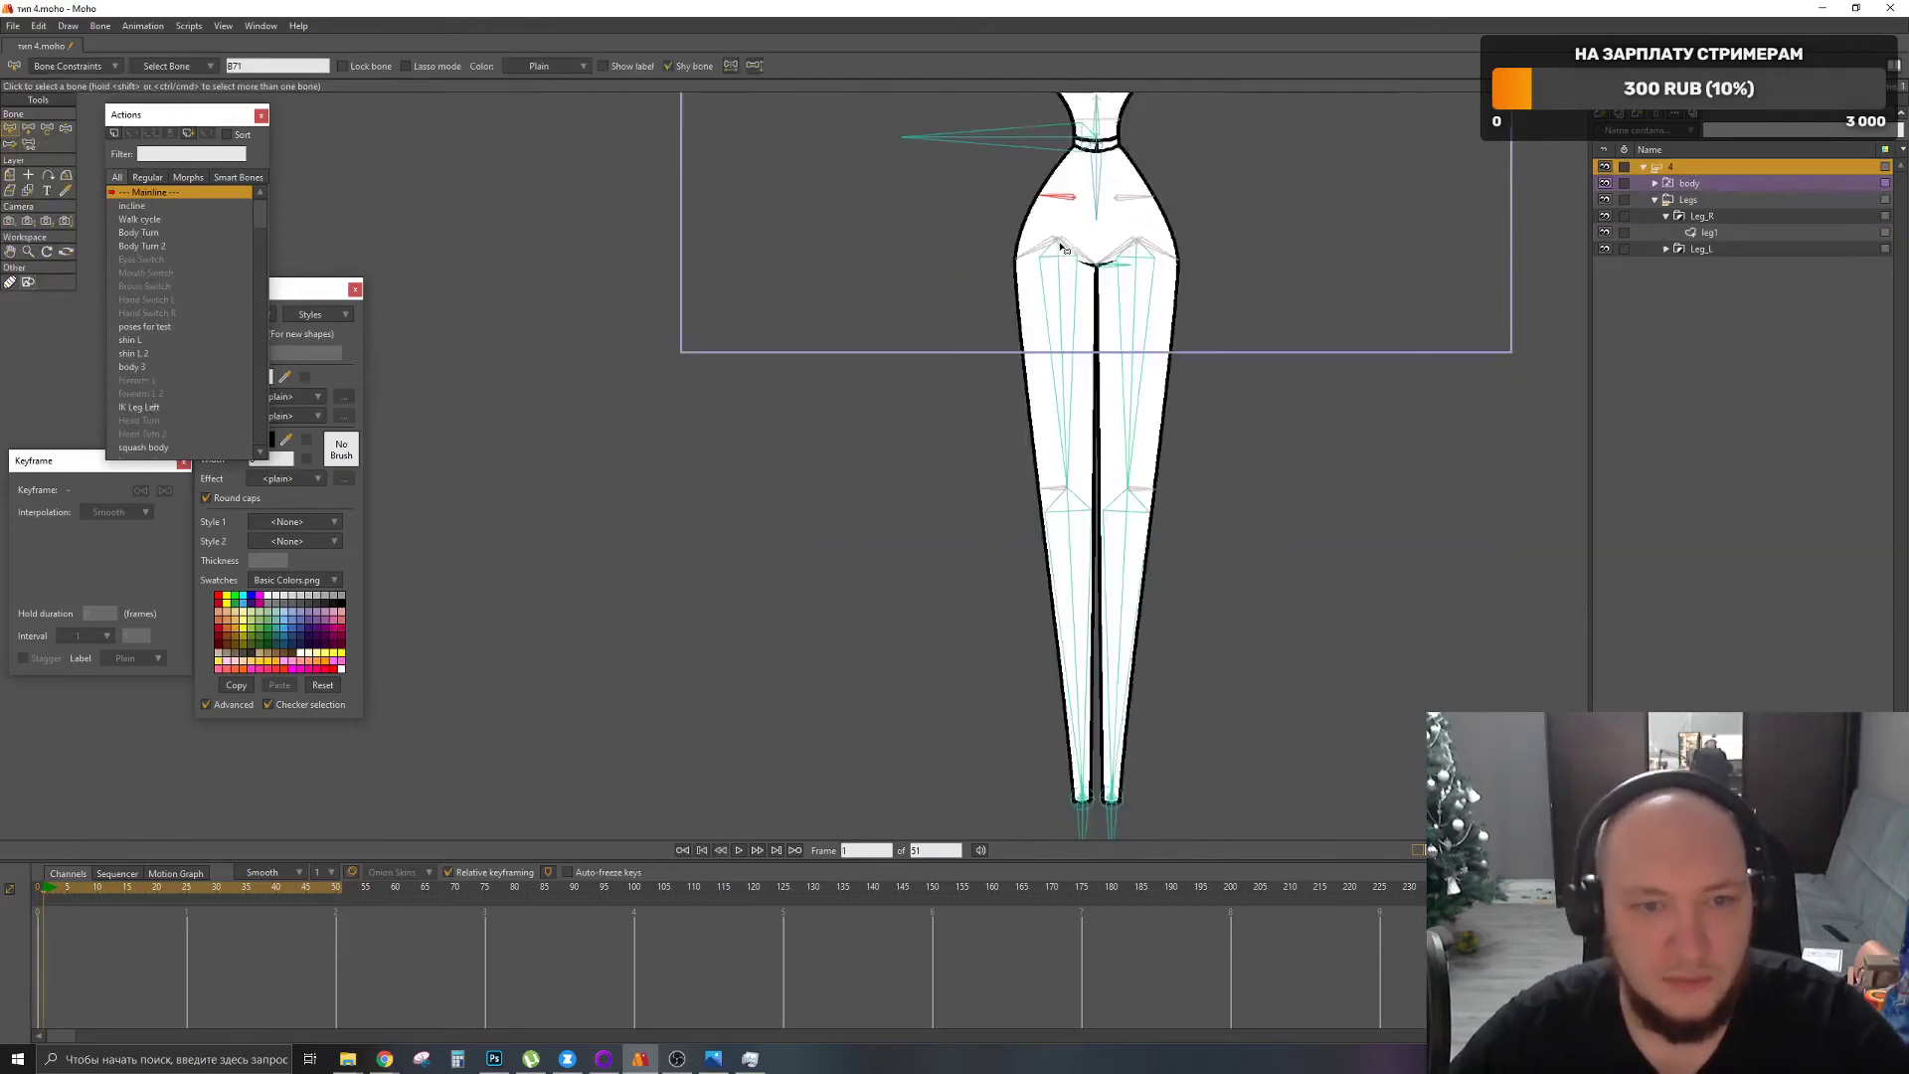
{"action": "left_click_drag", "start_coordinate": [1075, 686], "coordinate": [540, 416]}
{"action": "scroll", "coordinate": [679, 258], "scroll_direction": "up", "scroll_amount": 3}
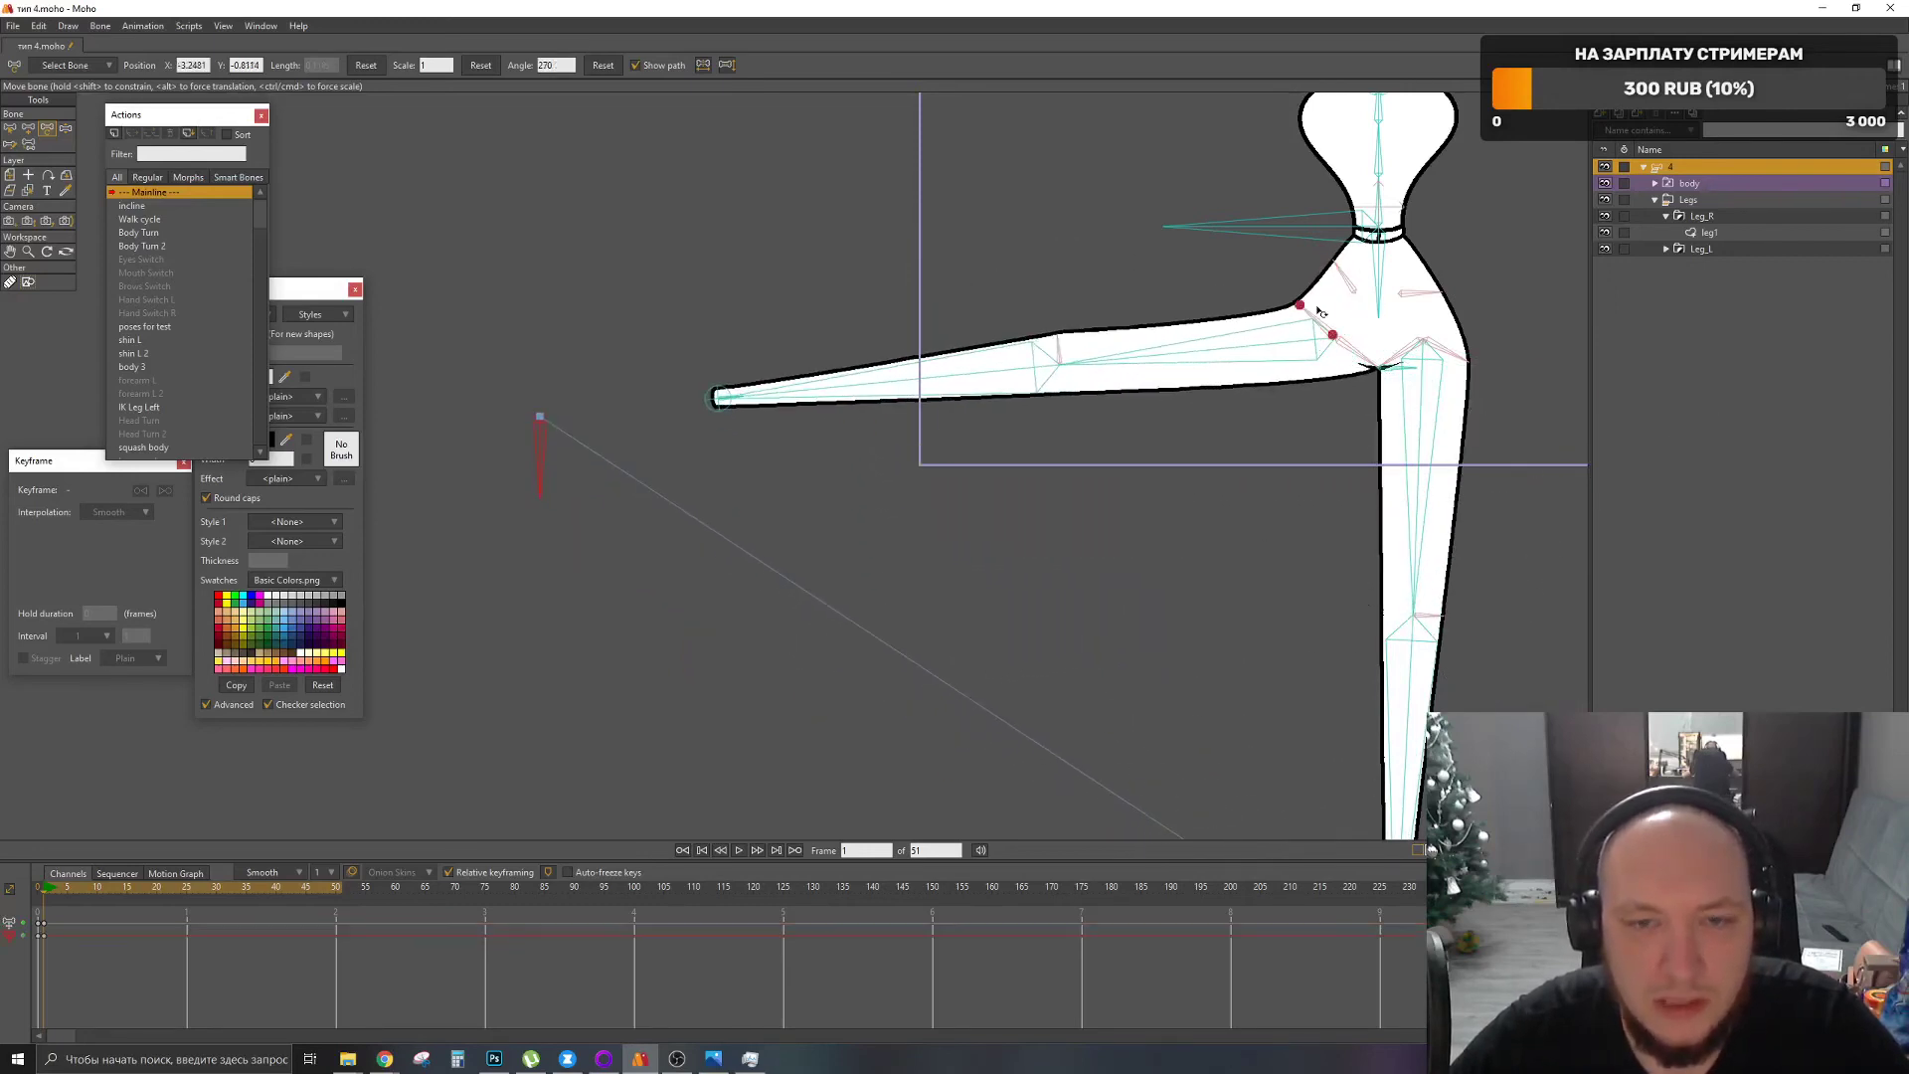
Step: Turn the body with the Body Turn control and swing the raised right leg to the opposite side with its foot target bone on frame 1
{"action": "scroll", "coordinate": [1352, 284], "scroll_direction": "down", "scroll_amount": 2}
{"action": "mouse_move", "coordinate": [1466, 194]}
{"action": "left_mouse_down"}
{"action": "mouse_move", "coordinate": [1479, 170]}
{"action": "mouse_move", "coordinate": [1499, 180]}
{"action": "left_mouse_up"}
{"action": "left_click_drag", "start_coordinate": [602, 563], "coordinate": [1476, 595]}
Step: Delete the body-turn and leg pose keyframes from frame 1 and return to frame 0
{"action": "left_click_drag", "start_coordinate": [46, 968], "coordinate": [41, 919]}
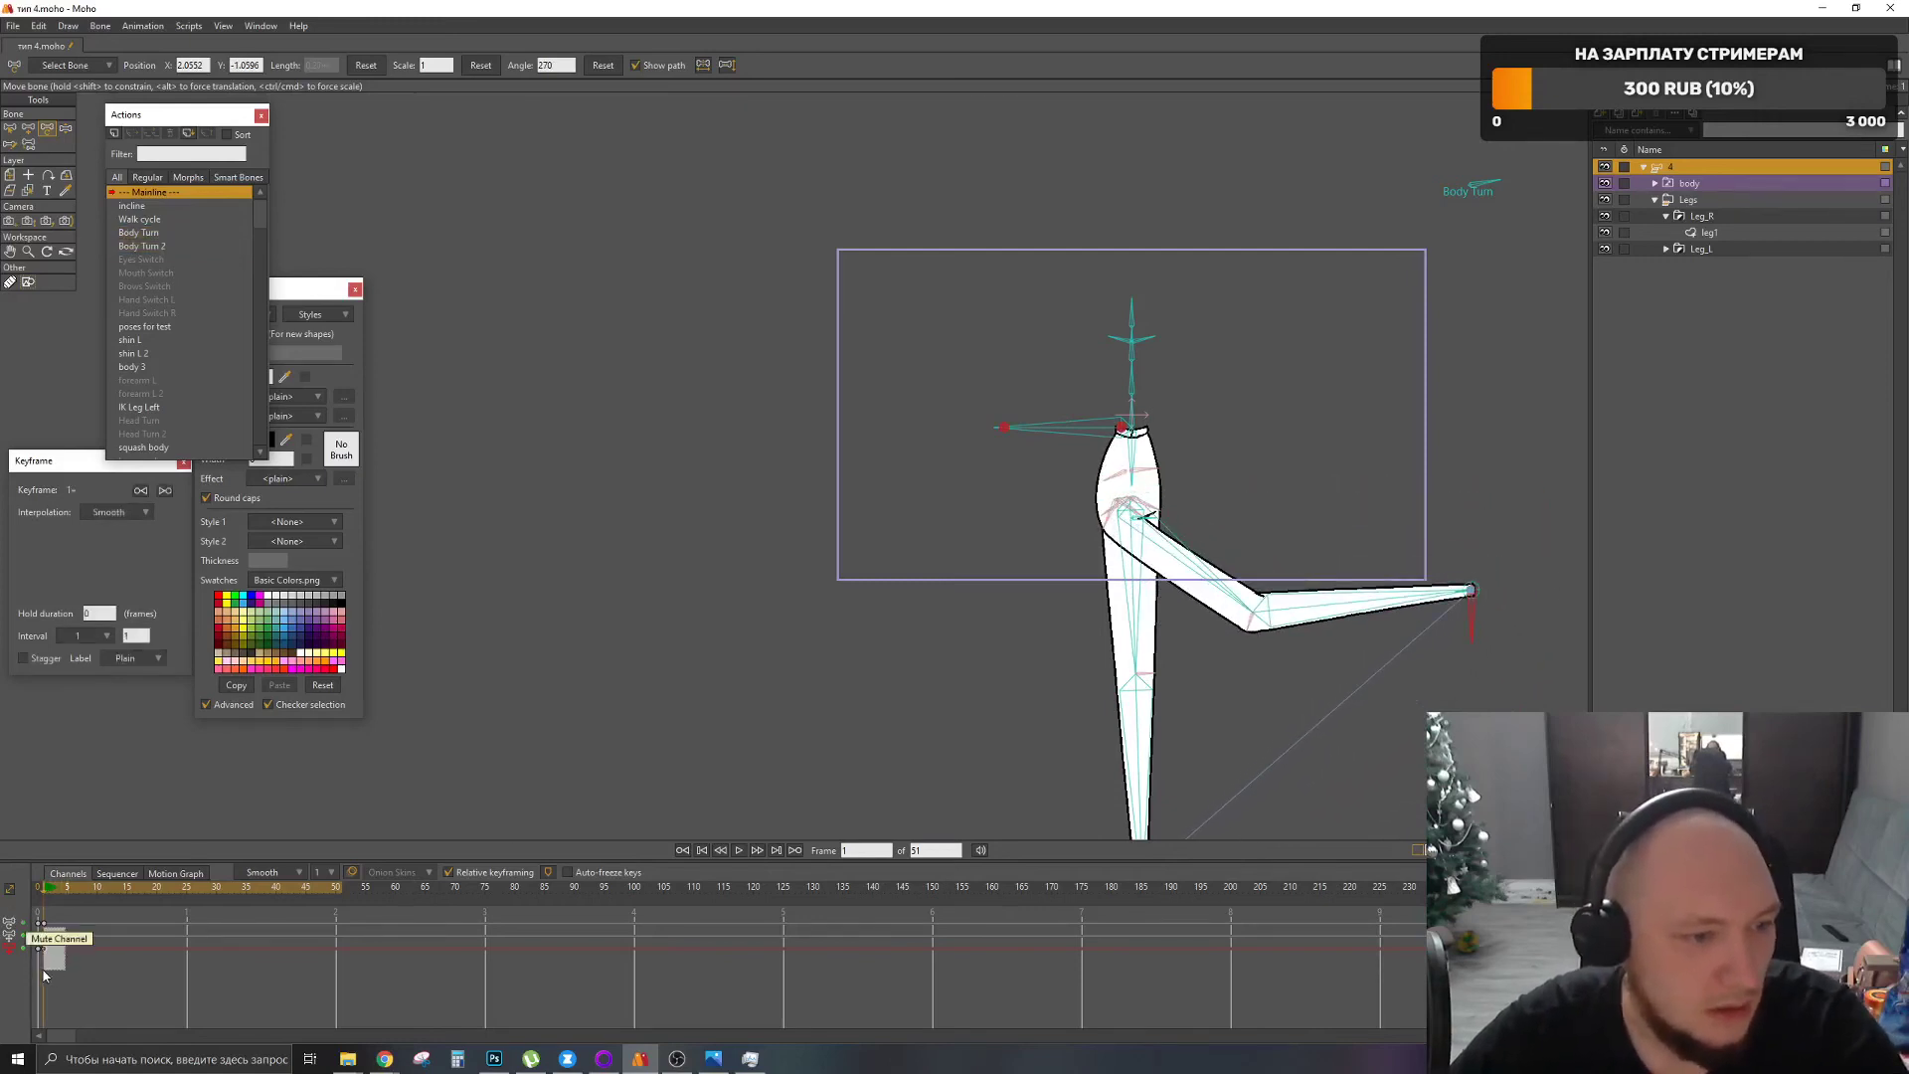
{"action": "key", "text": "Delete"}
{"action": "key", "text": "Left"}
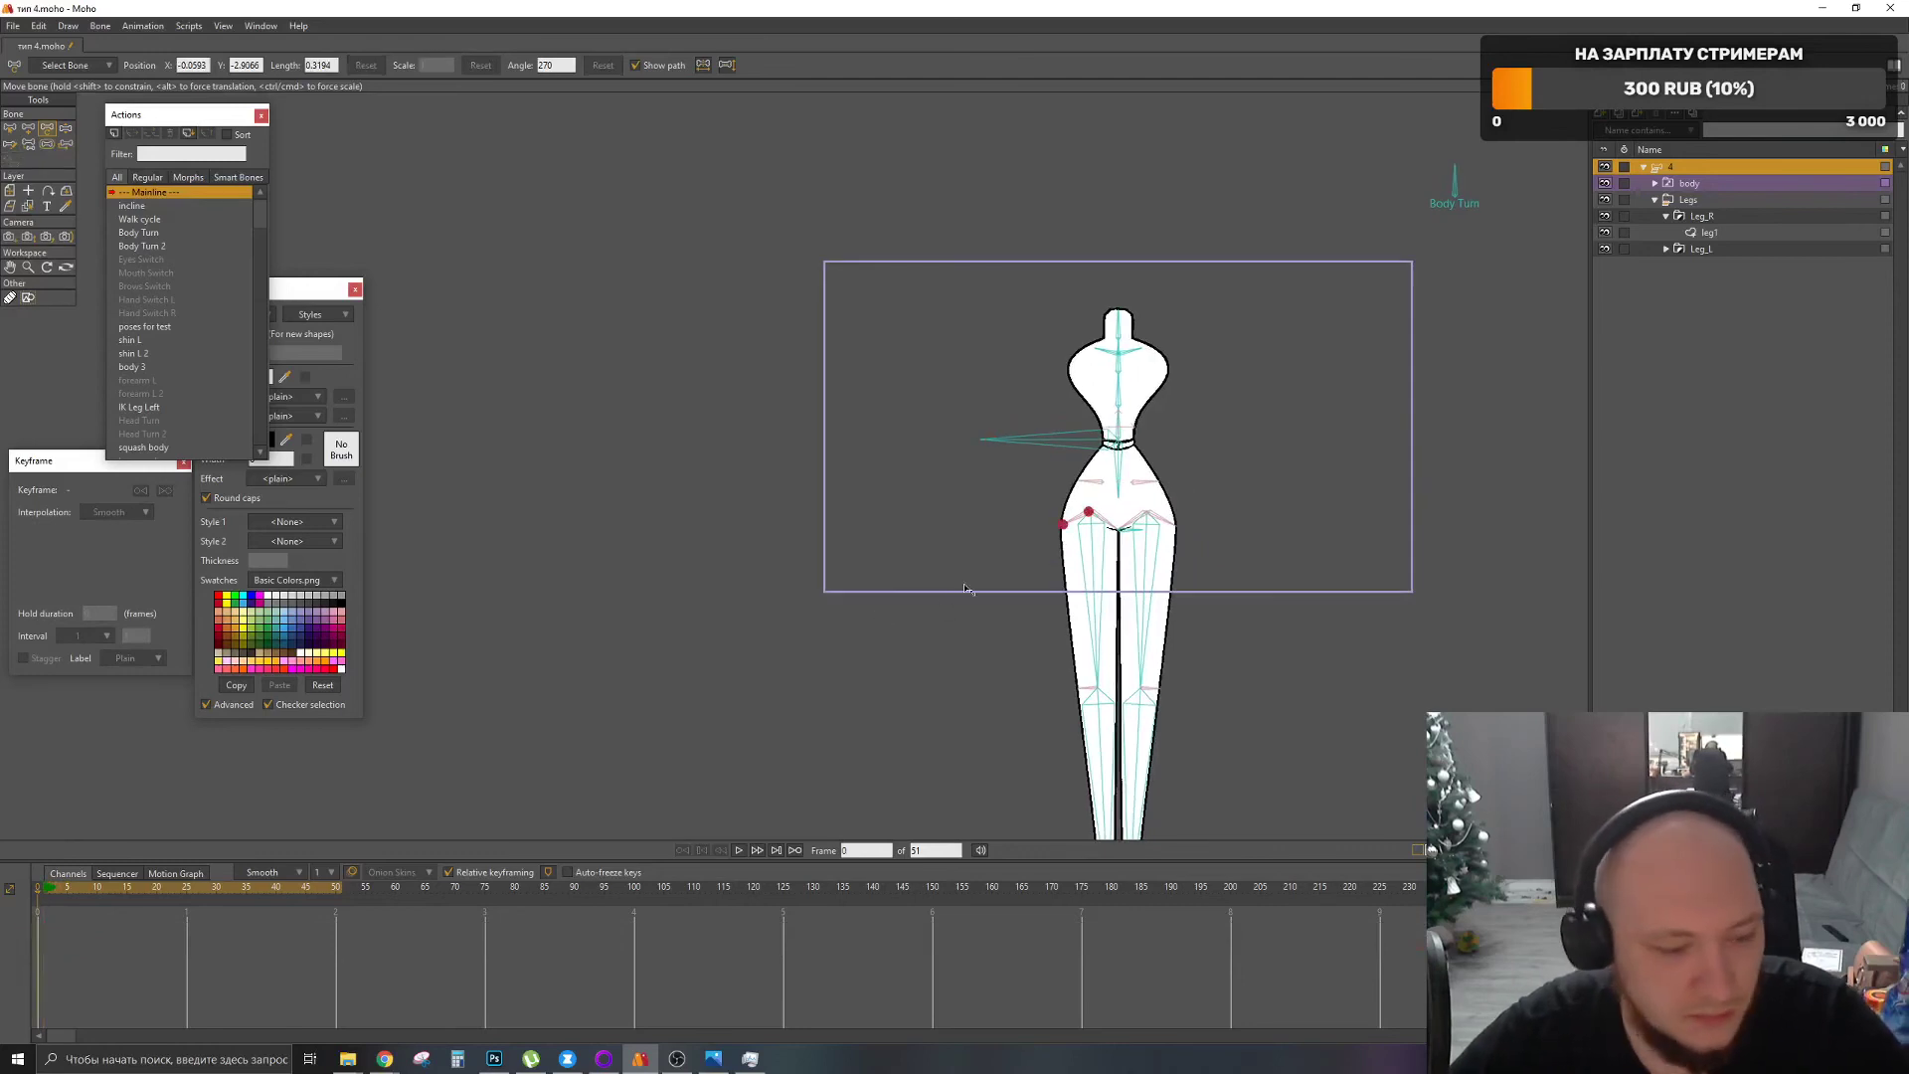
Step: Undo the keyframe deletion and the preceding body-turn and leg pose changes, back to the leg1 layer
{"action": "key", "text": "ctrl+z"}
{"action": "key", "text": "ctrl+z"}
{"action": "key", "text": "ctrl+z"}
{"action": "key", "text": "ctrl+z"}
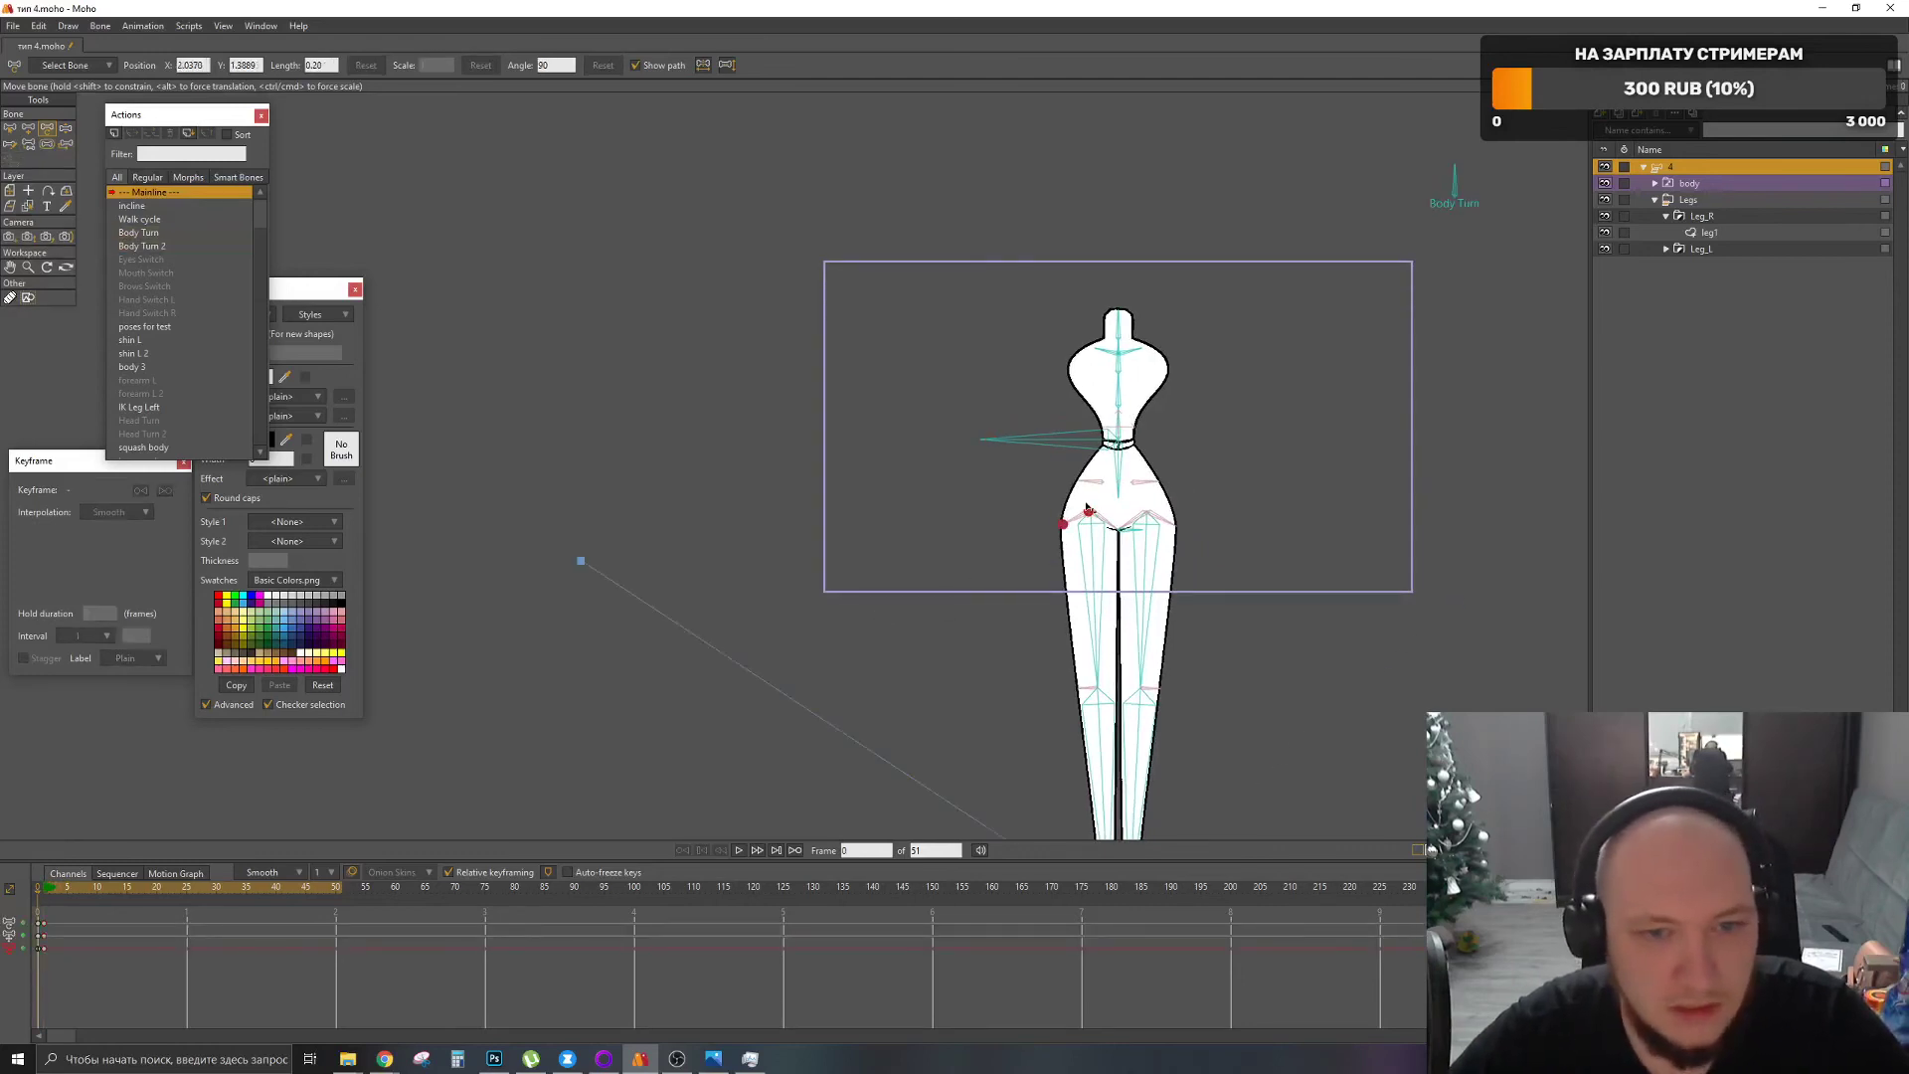
{"action": "key", "text": "ctrl+z"}
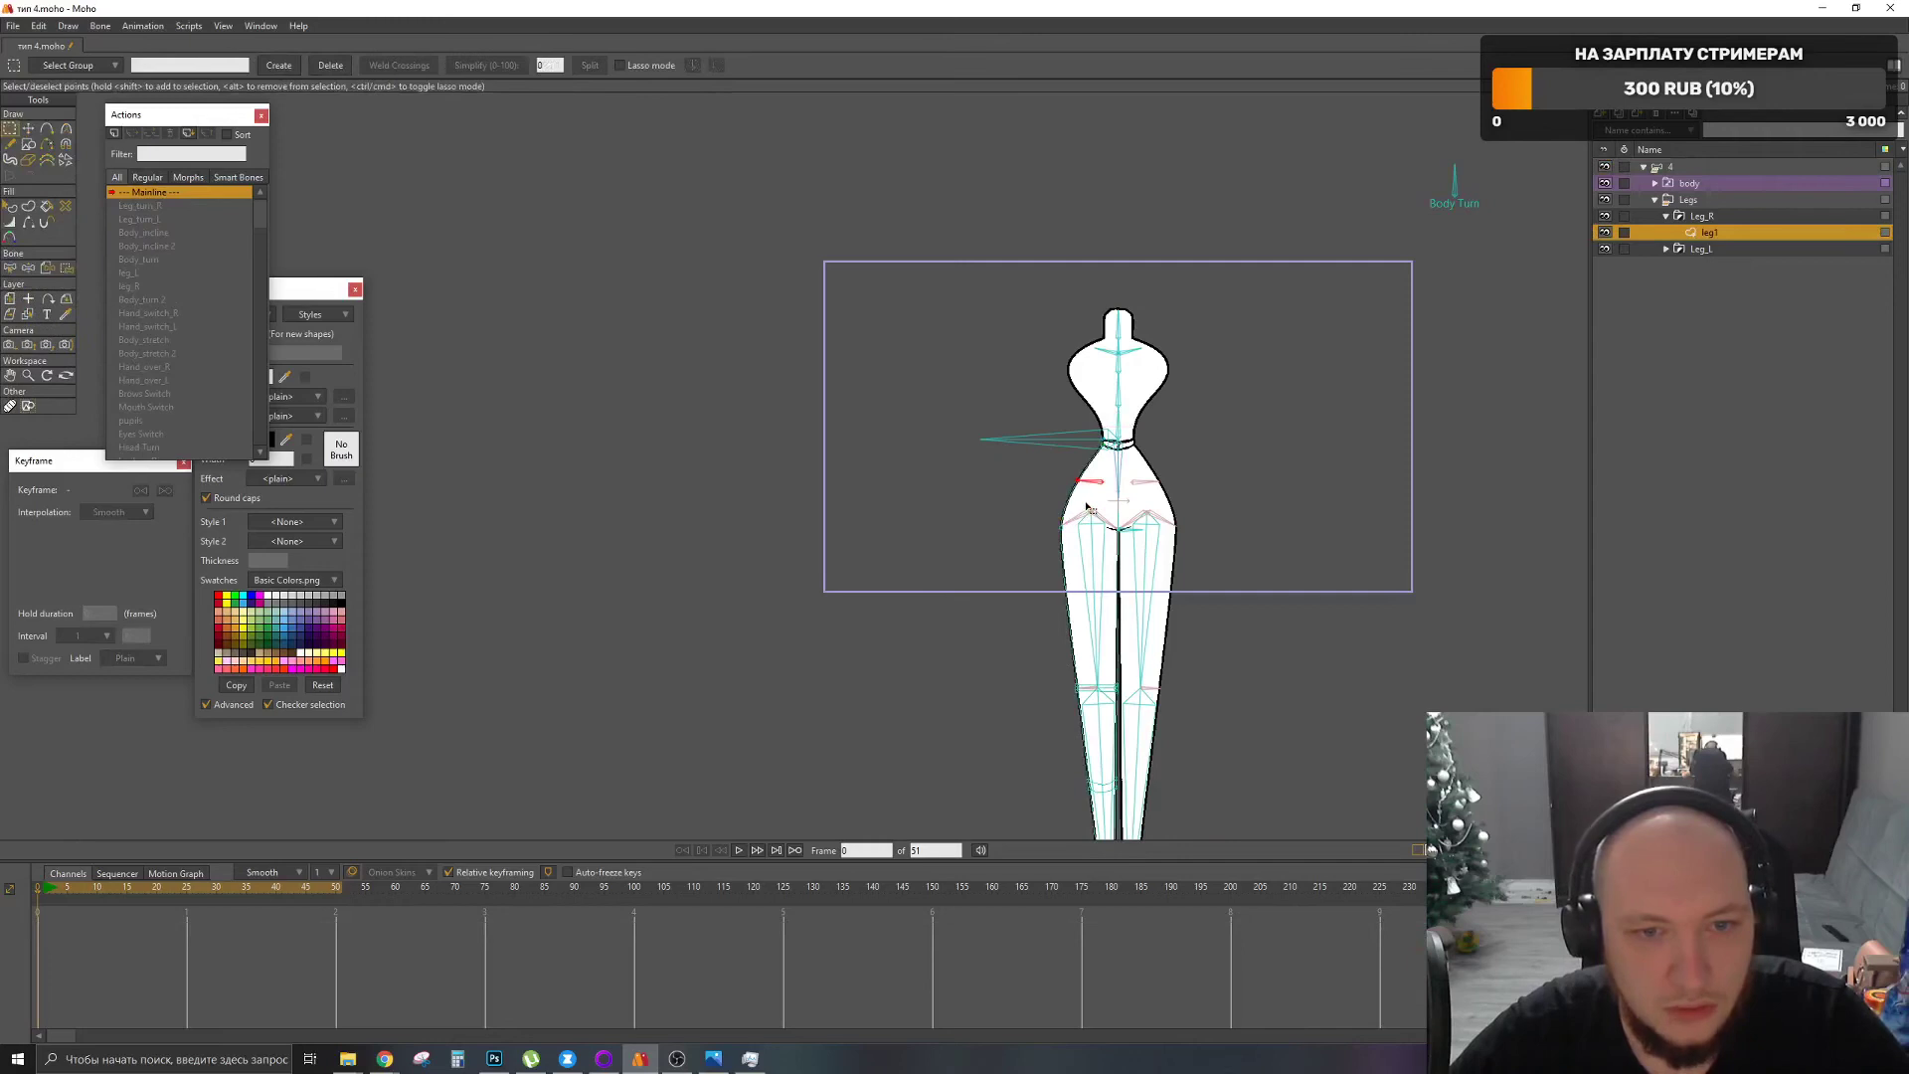
Step: Test a partial body turn on frame 1 of the main bone layer with the right leg moved slightly outward, and examine the hips
{"action": "key", "text": "ctrl+Right"}
{"action": "key", "text": "t"}
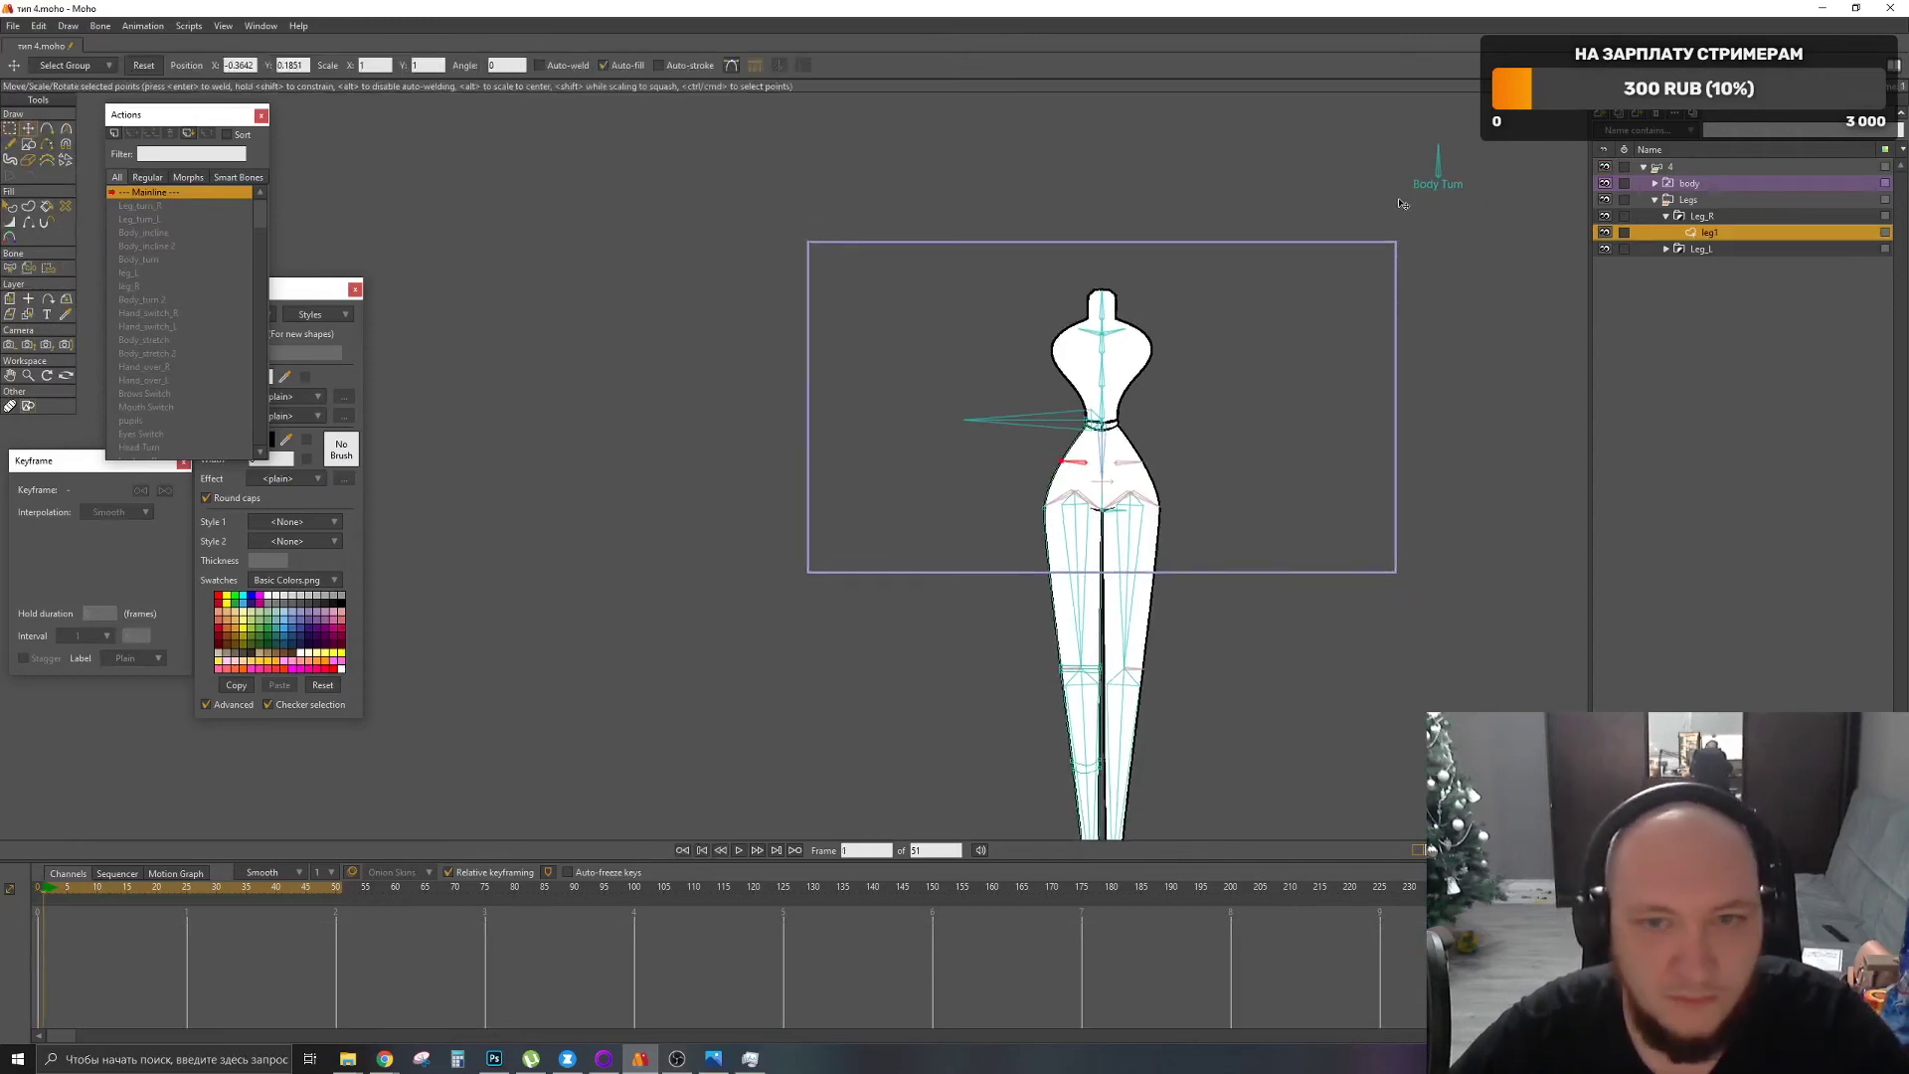
{"action": "left_click", "coordinate": [1699, 168]}
{"action": "left_click_drag", "start_coordinate": [1438, 157], "coordinate": [1461, 173]}
{"action": "left_click_drag", "start_coordinate": [1247, 639], "coordinate": [1209, 418]}
{"action": "left_click_drag", "start_coordinate": [1068, 701], "coordinate": [959, 696]}
{"action": "scroll", "coordinate": [1118, 279], "scroll_direction": "up", "scroll_amount": 3}
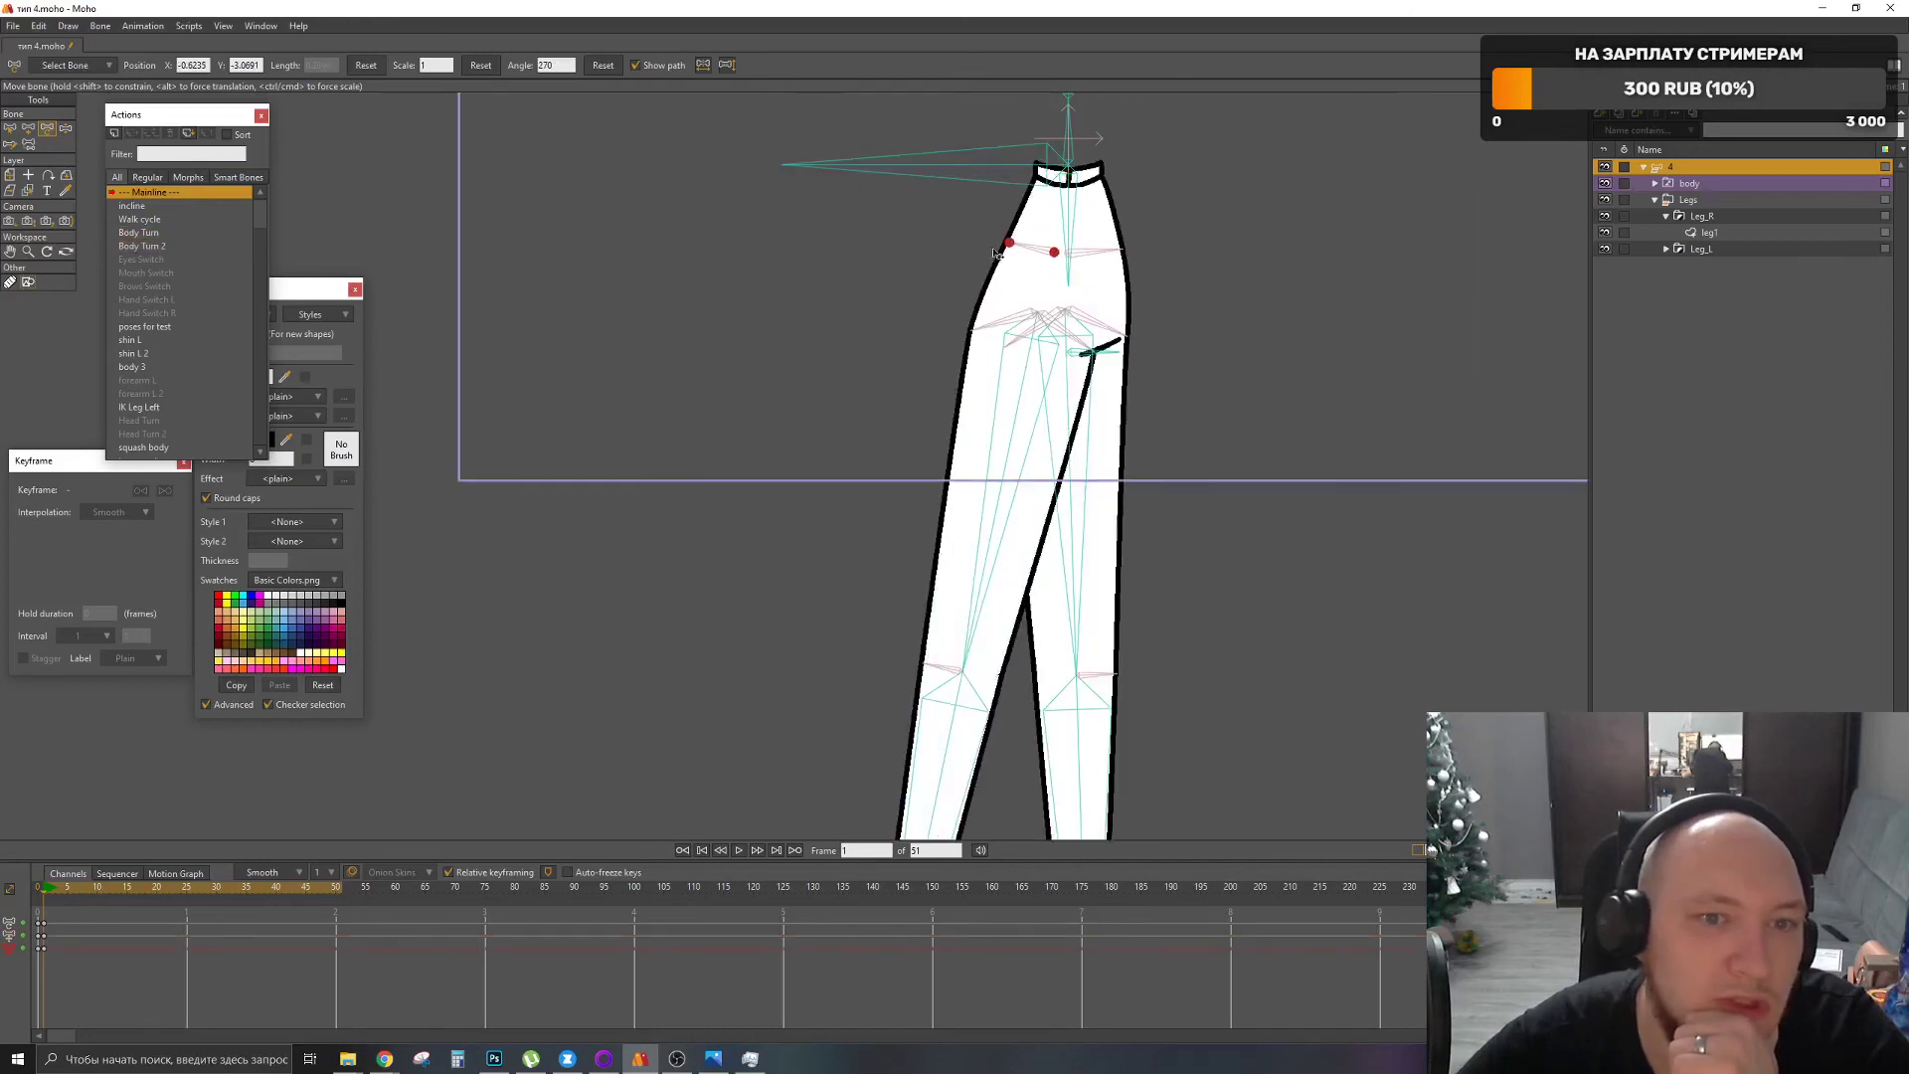
Step: Delete the test pose keyframes from frame 1 and return to the rest pose at frame 0
{"action": "left_click_drag", "start_coordinate": [41, 916], "coordinate": [58, 973]}
{"action": "key", "text": "Delete"}
{"action": "left_click", "coordinate": [1123, 254]}
{"action": "left_click_drag", "start_coordinate": [1262, 239], "coordinate": [1208, 366]}
{"action": "key", "text": "Left"}
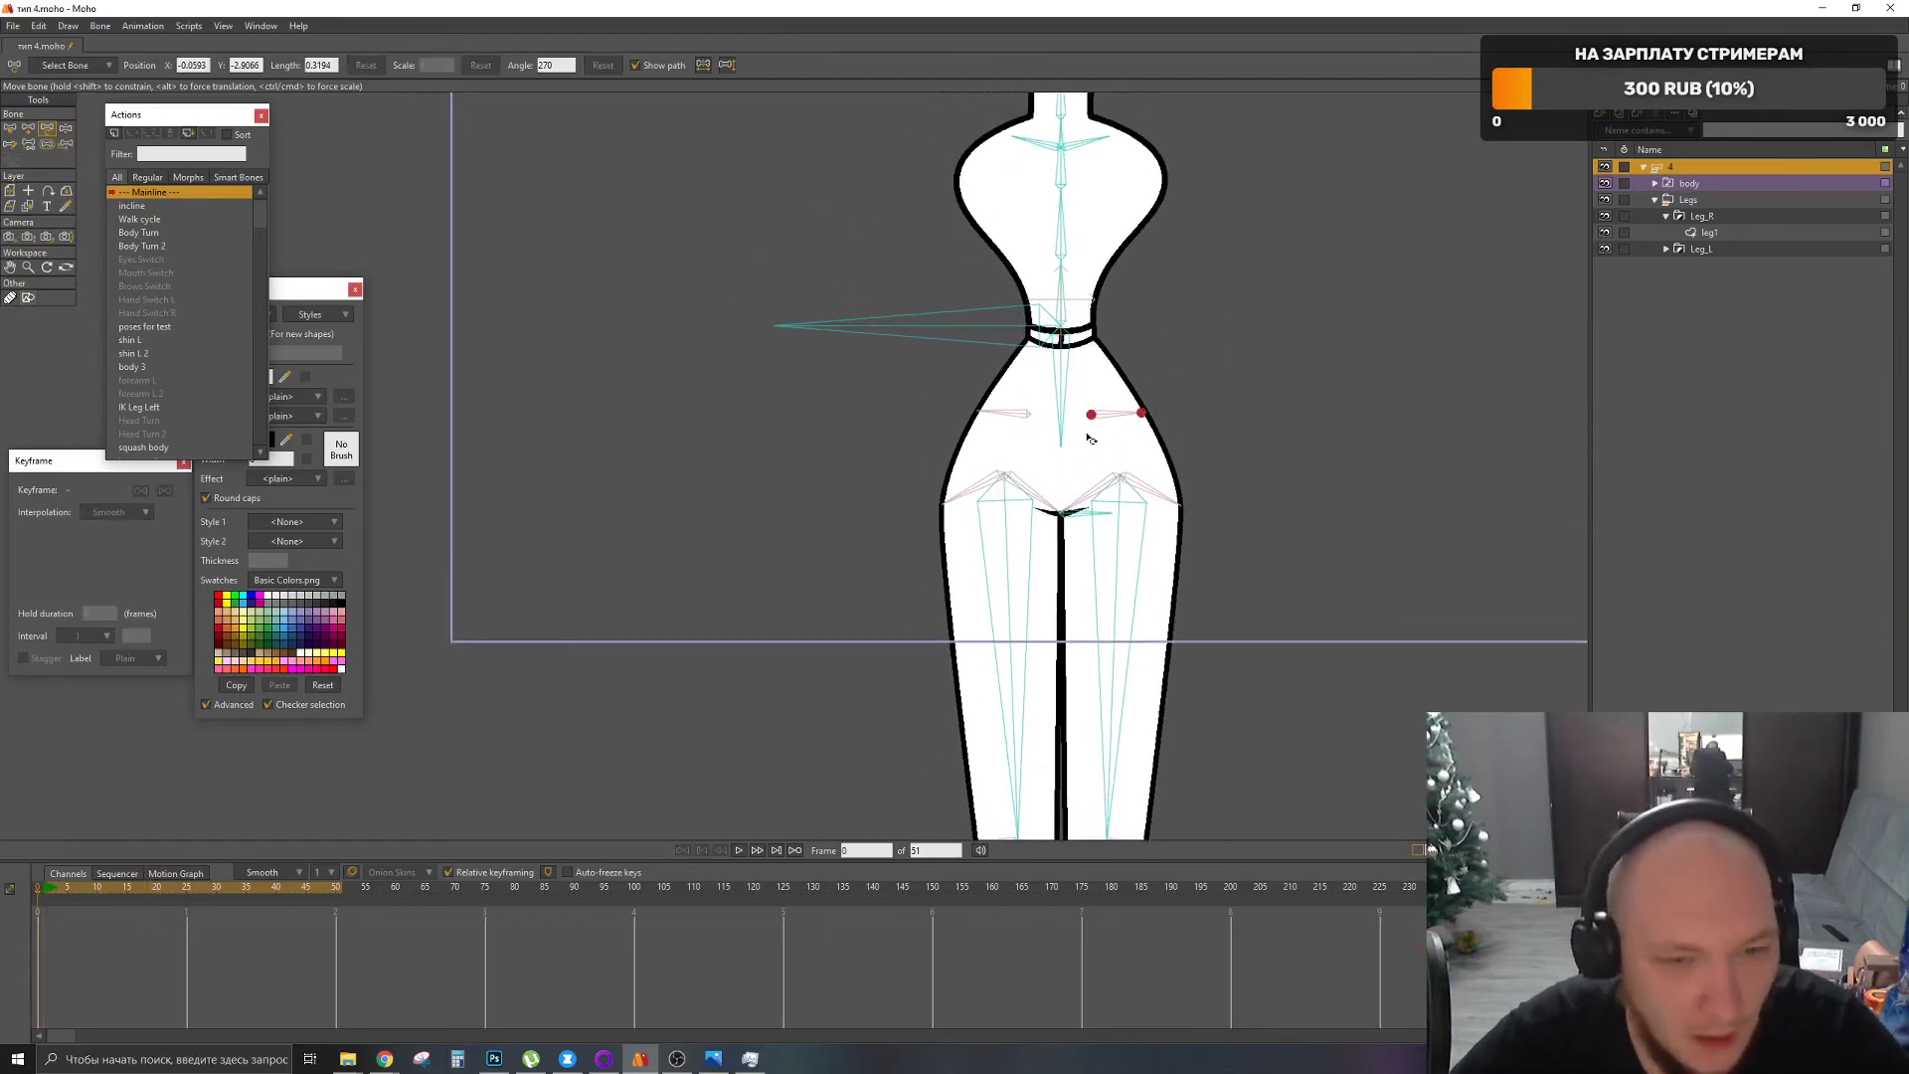
Step: Clear the bone selection and select the upper helper bone on the character's right hip
{"action": "left_click", "coordinate": [1278, 306]}
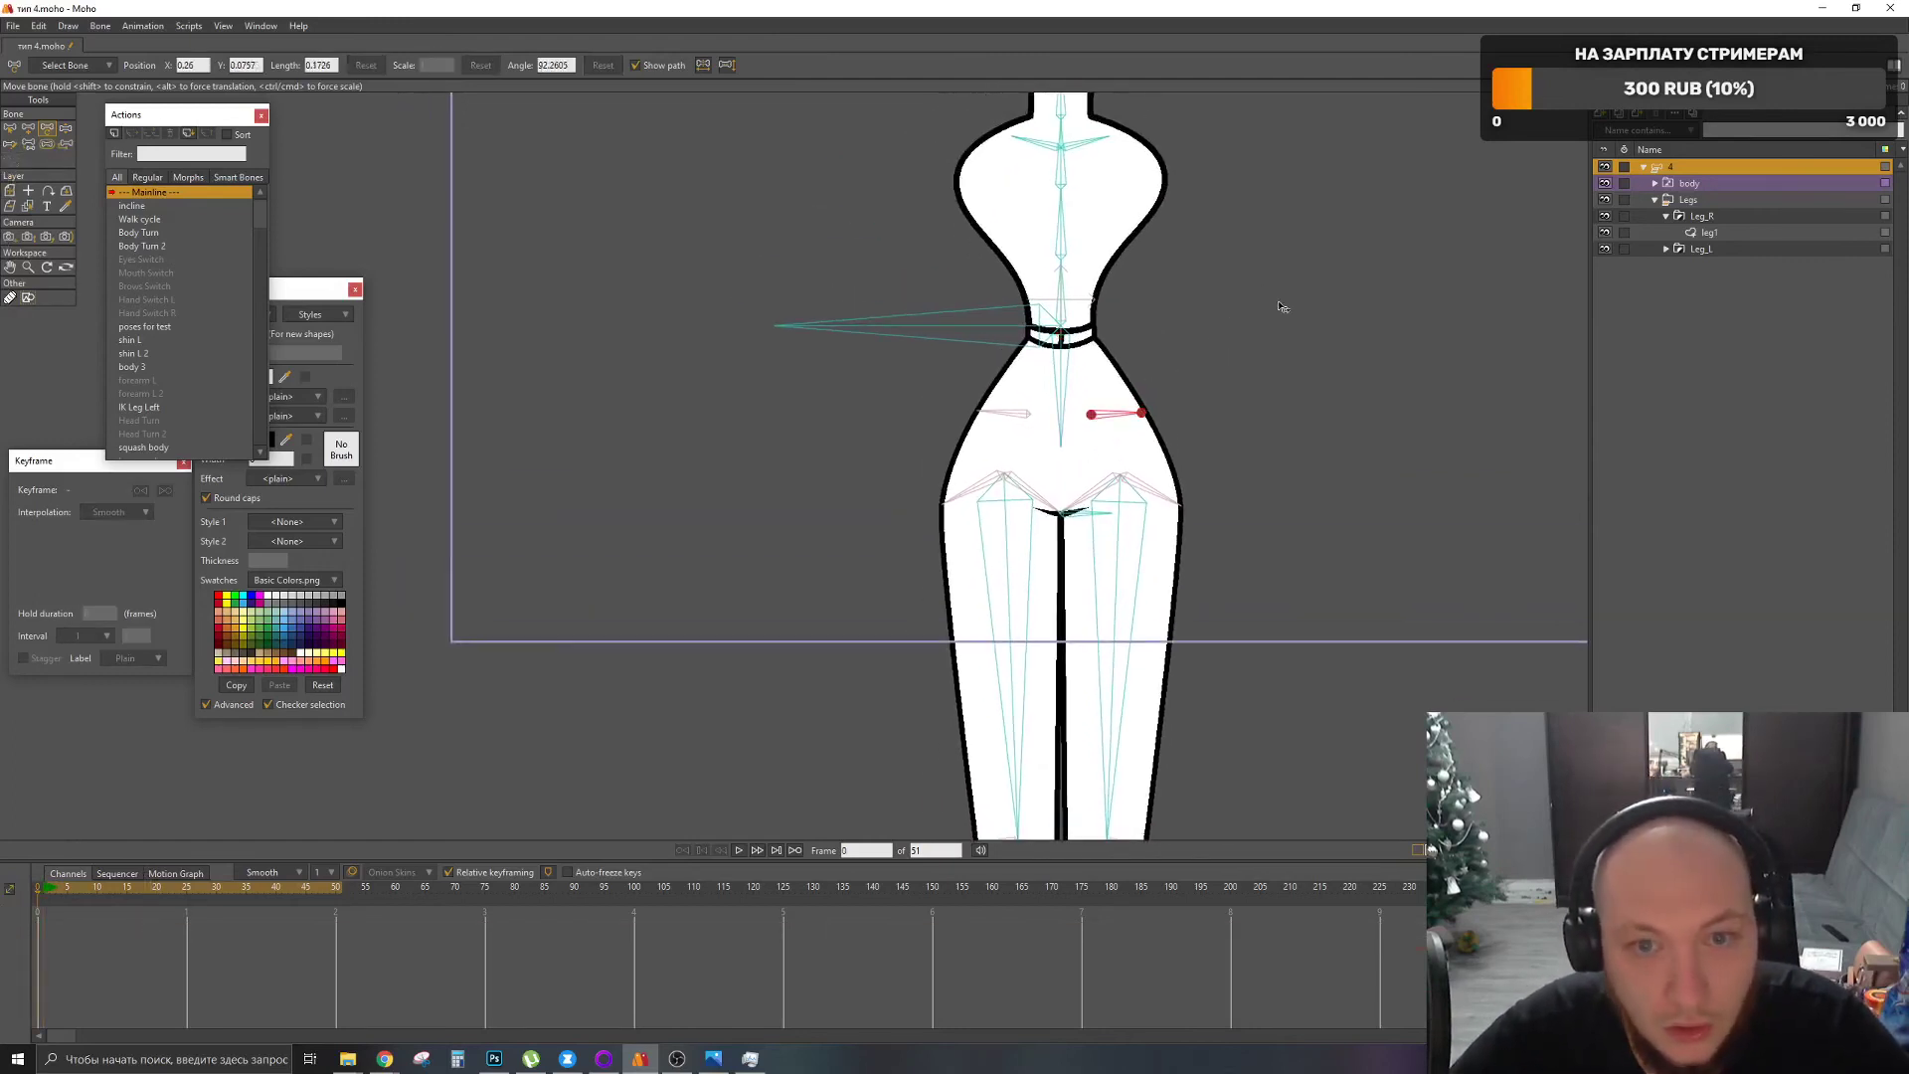
{"action": "key", "text": "b"}
{"action": "left_click", "coordinate": [1281, 307]}
{"action": "left_click", "coordinate": [1000, 444]}
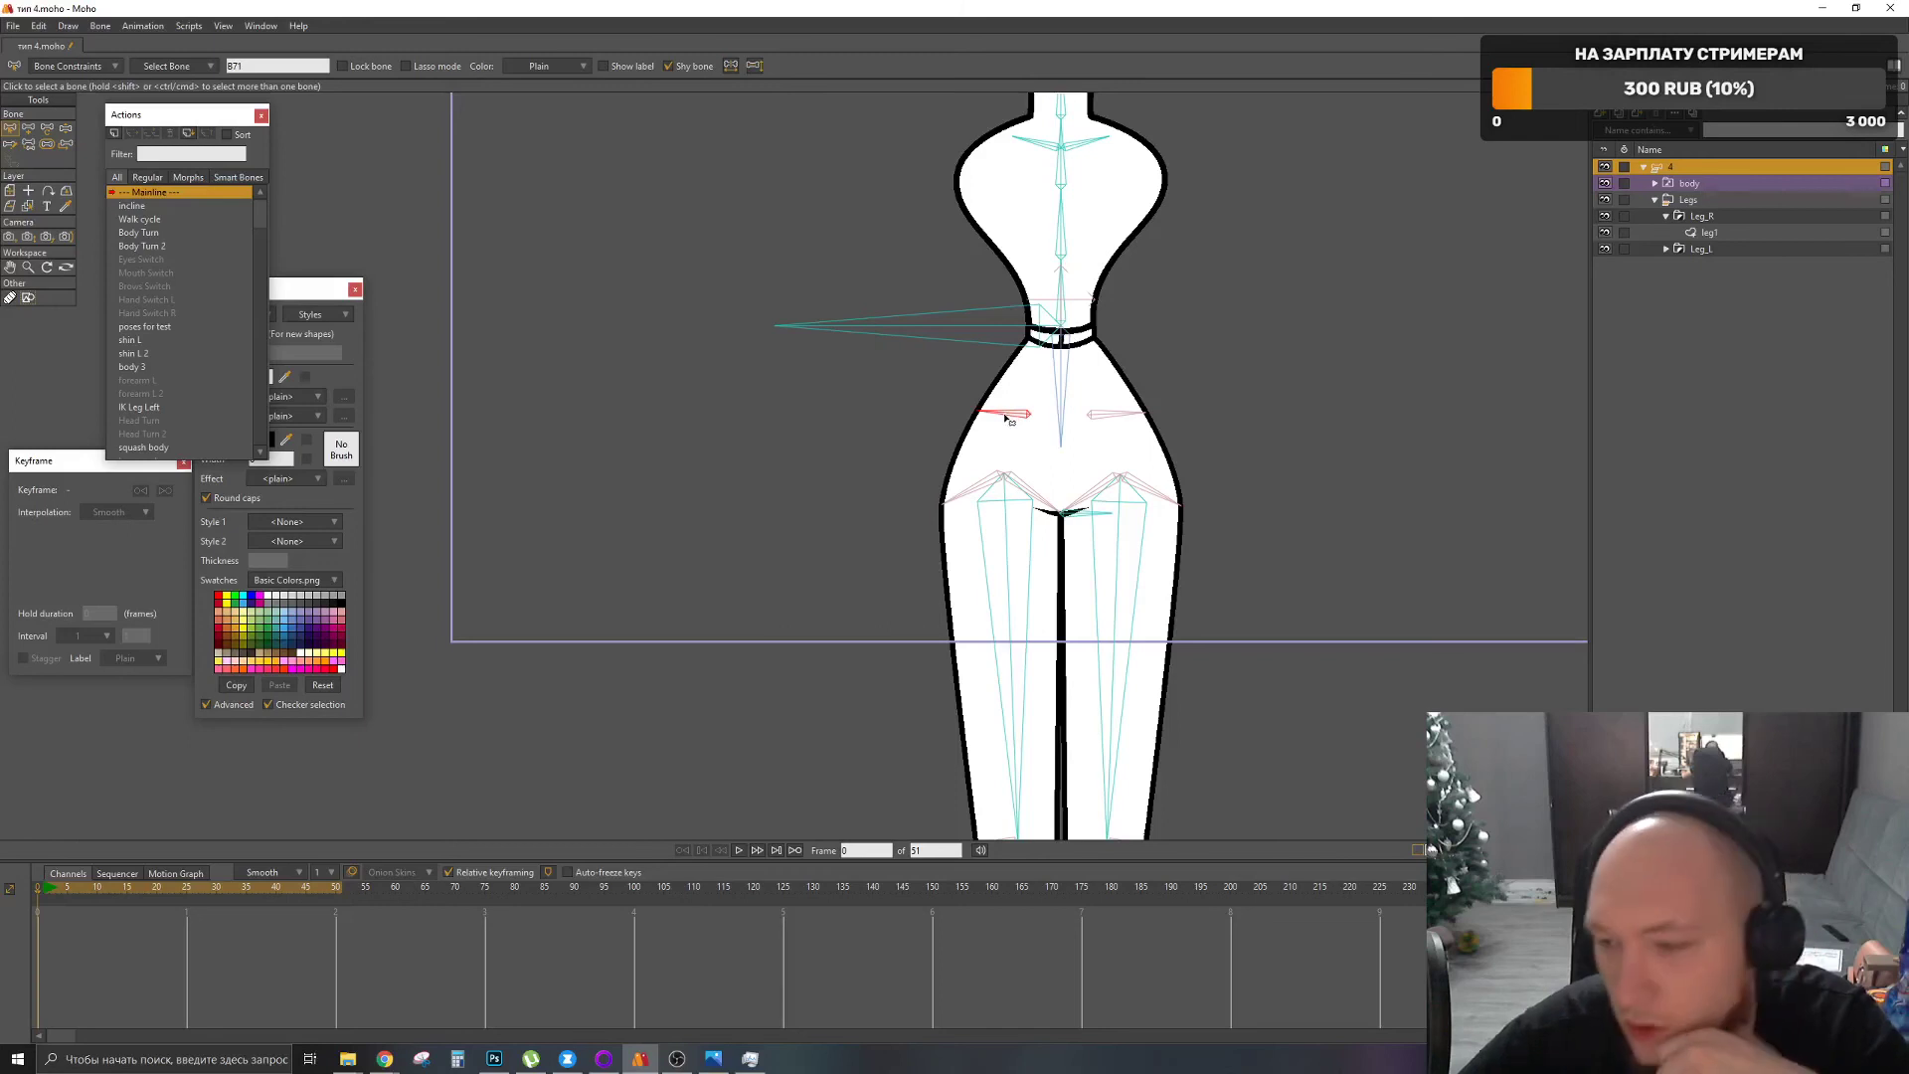
Step: Switch to the leg1 layer, select its points and examine their placement from the waist down to the ankle
{"action": "scroll", "coordinate": [1064, 360], "scroll_direction": "up", "scroll_amount": 2}
{"action": "key", "text": "t"}
{"action": "right_click", "coordinate": [1028, 403], "text": "alt"}
{"action": "key", "text": "g"}
{"action": "mouse_move", "coordinate": [893, 273]}
{"action": "left_mouse_down"}
{"action": "mouse_move", "coordinate": [1169, 754]}
{"action": "mouse_move", "coordinate": [1217, 794]}
{"action": "left_mouse_up"}
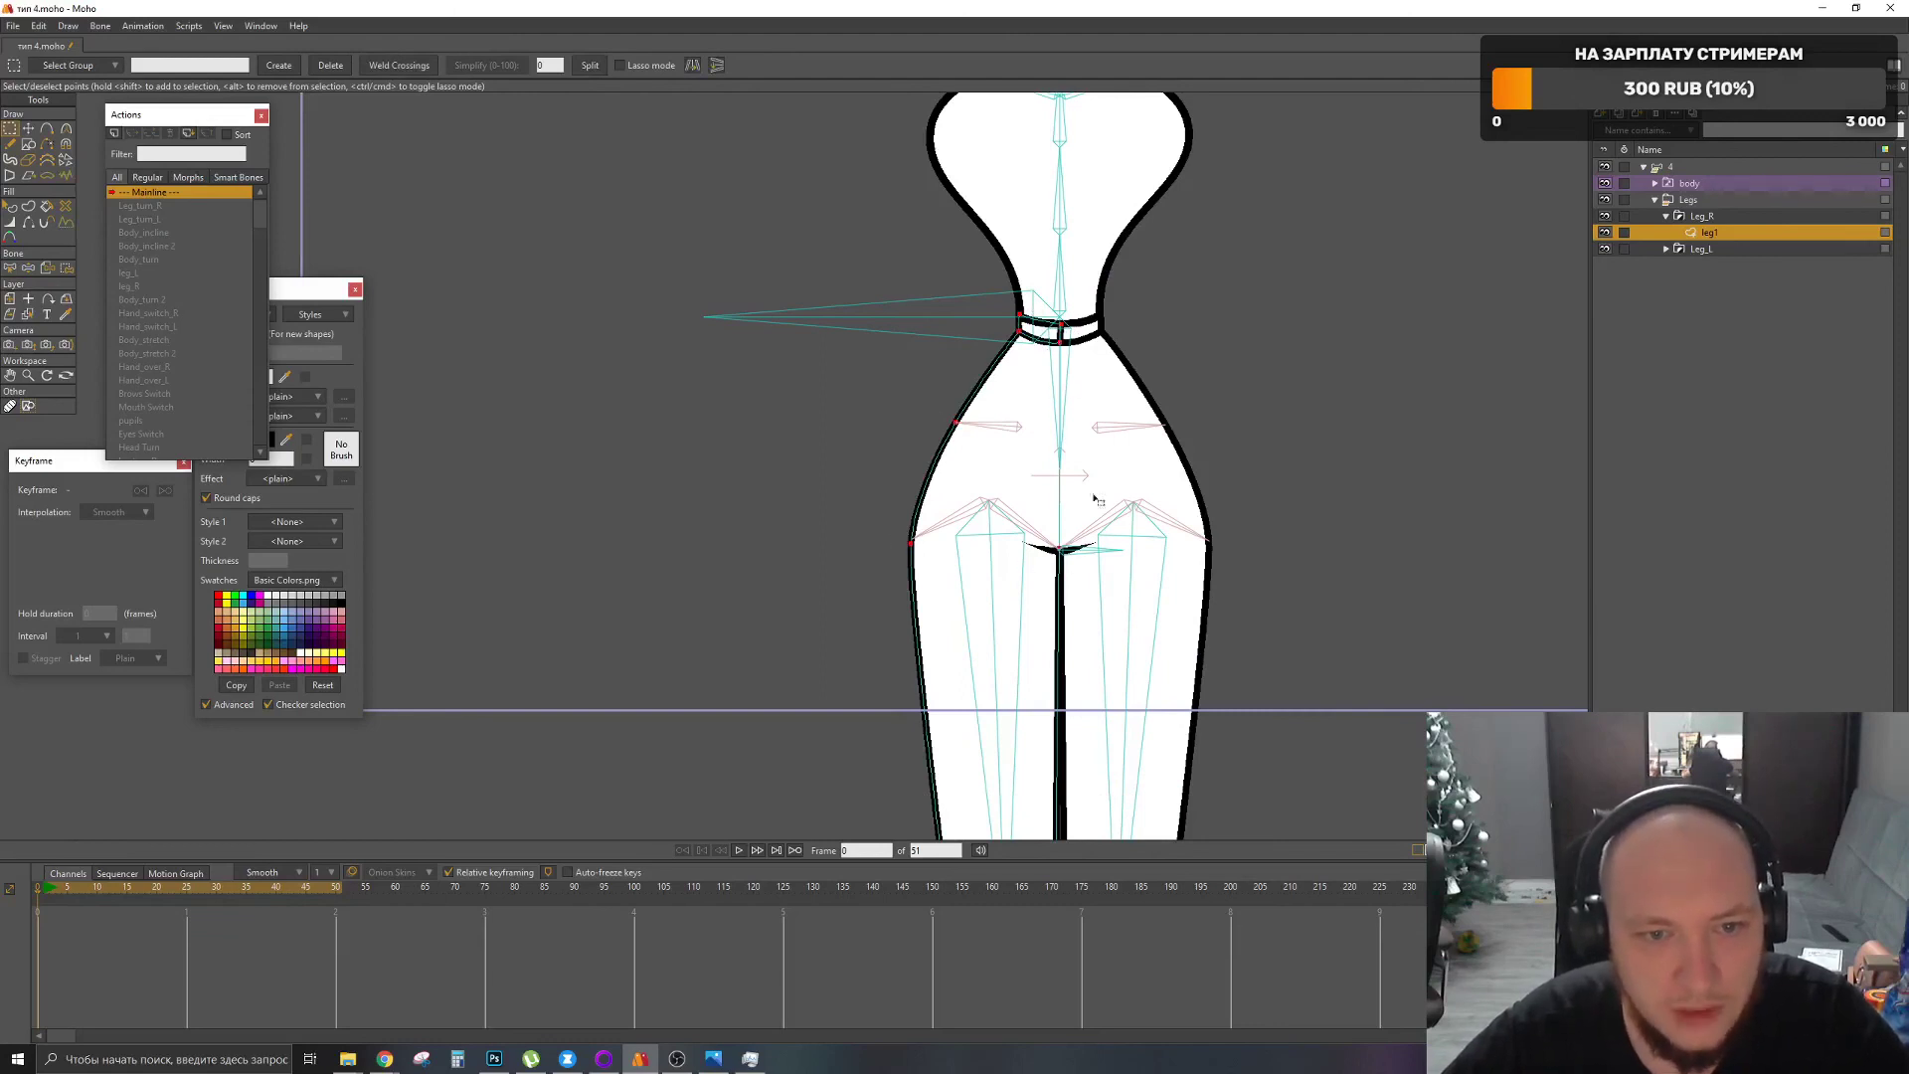
{"action": "scroll", "coordinate": [1038, 412], "scroll_direction": "down", "scroll_amount": 8}
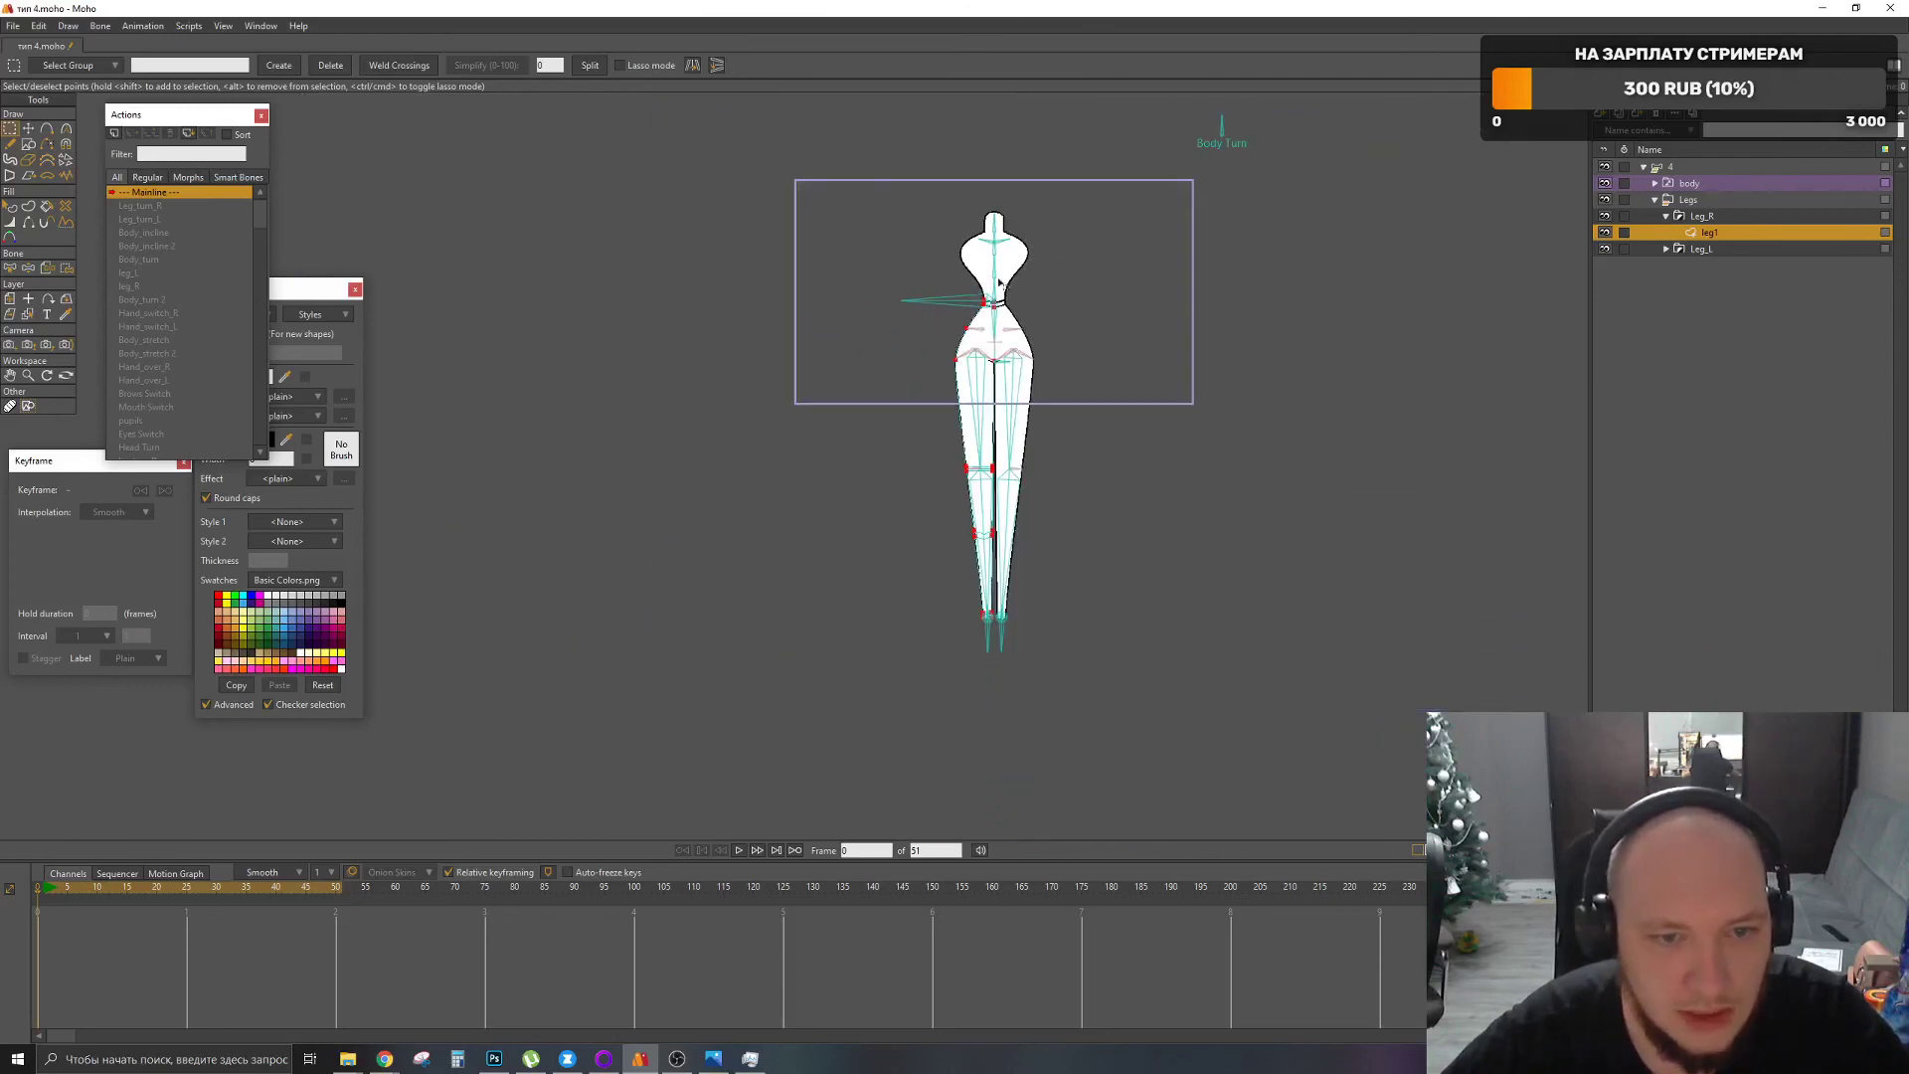
{"action": "scroll", "coordinate": [999, 283], "scroll_direction": "up", "scroll_amount": 6}
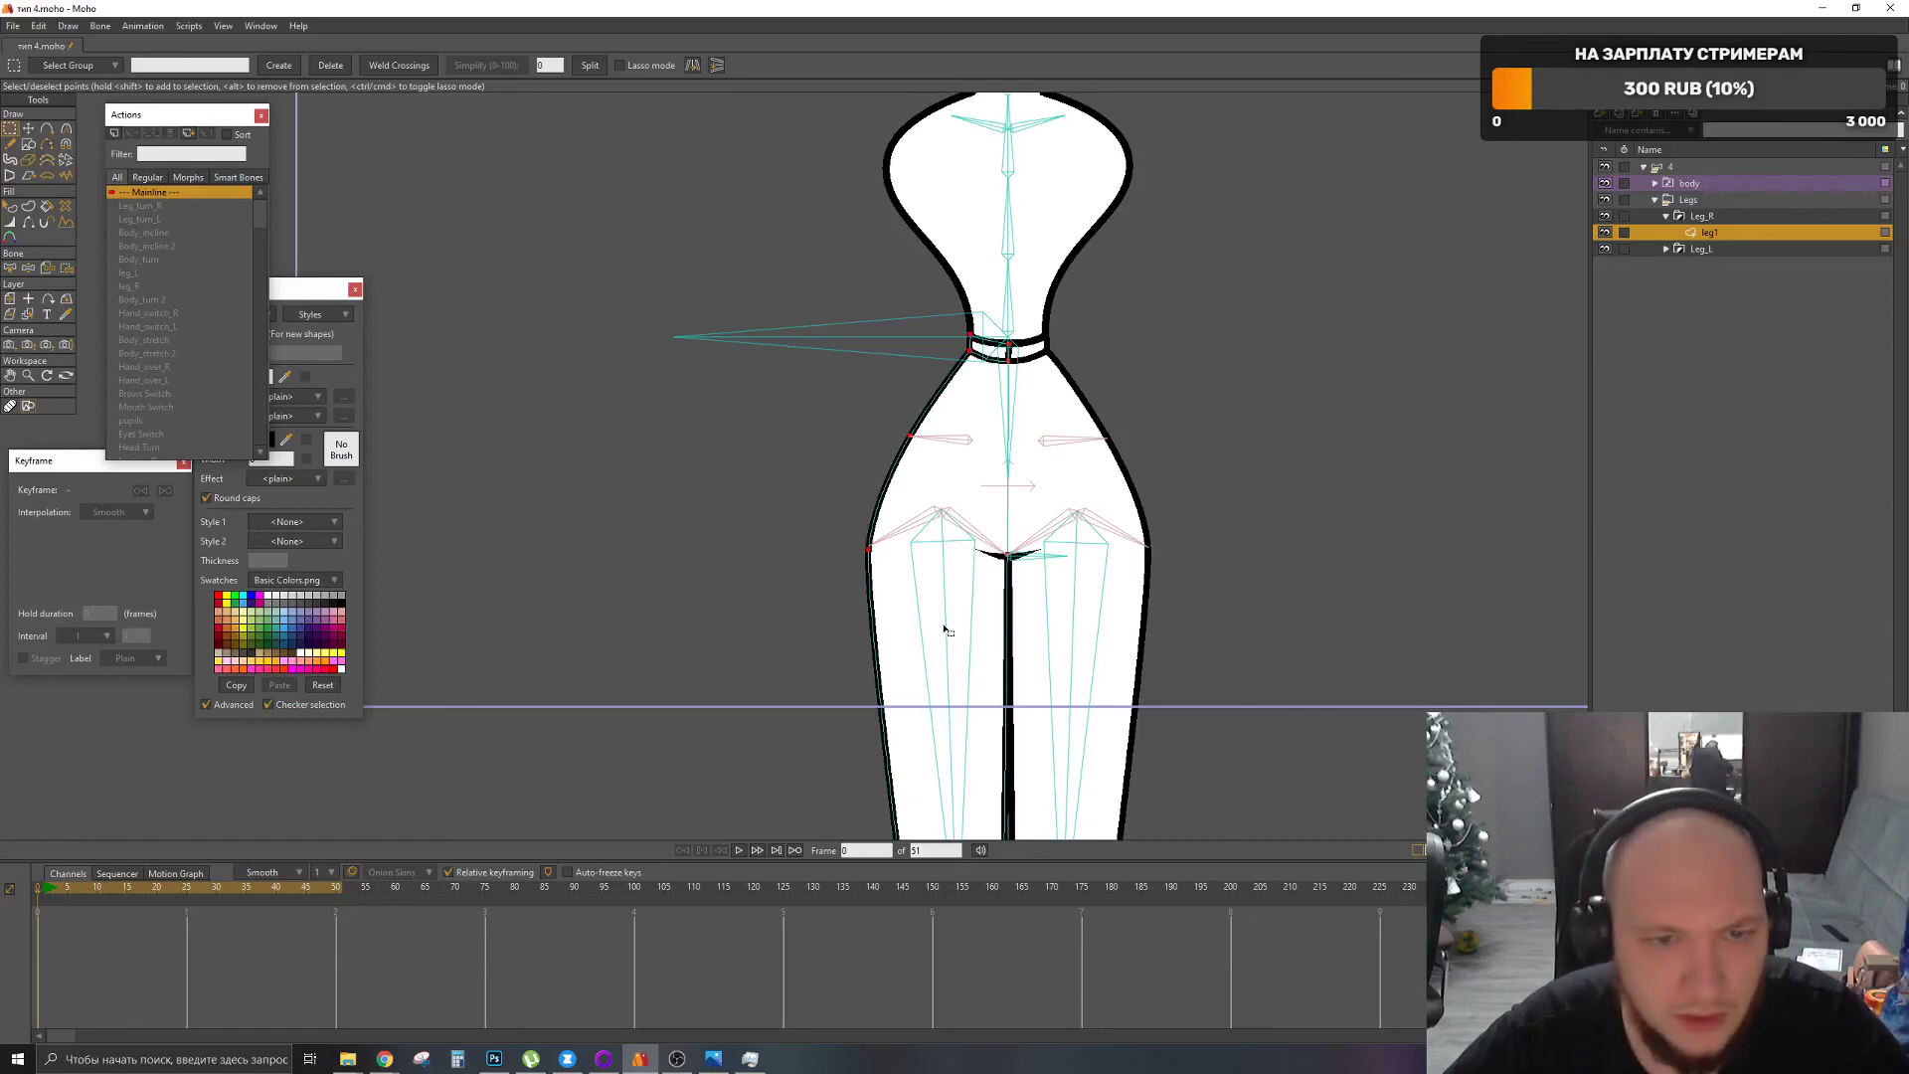
{"action": "scroll", "coordinate": [945, 629], "scroll_direction": "down", "scroll_amount": 6}
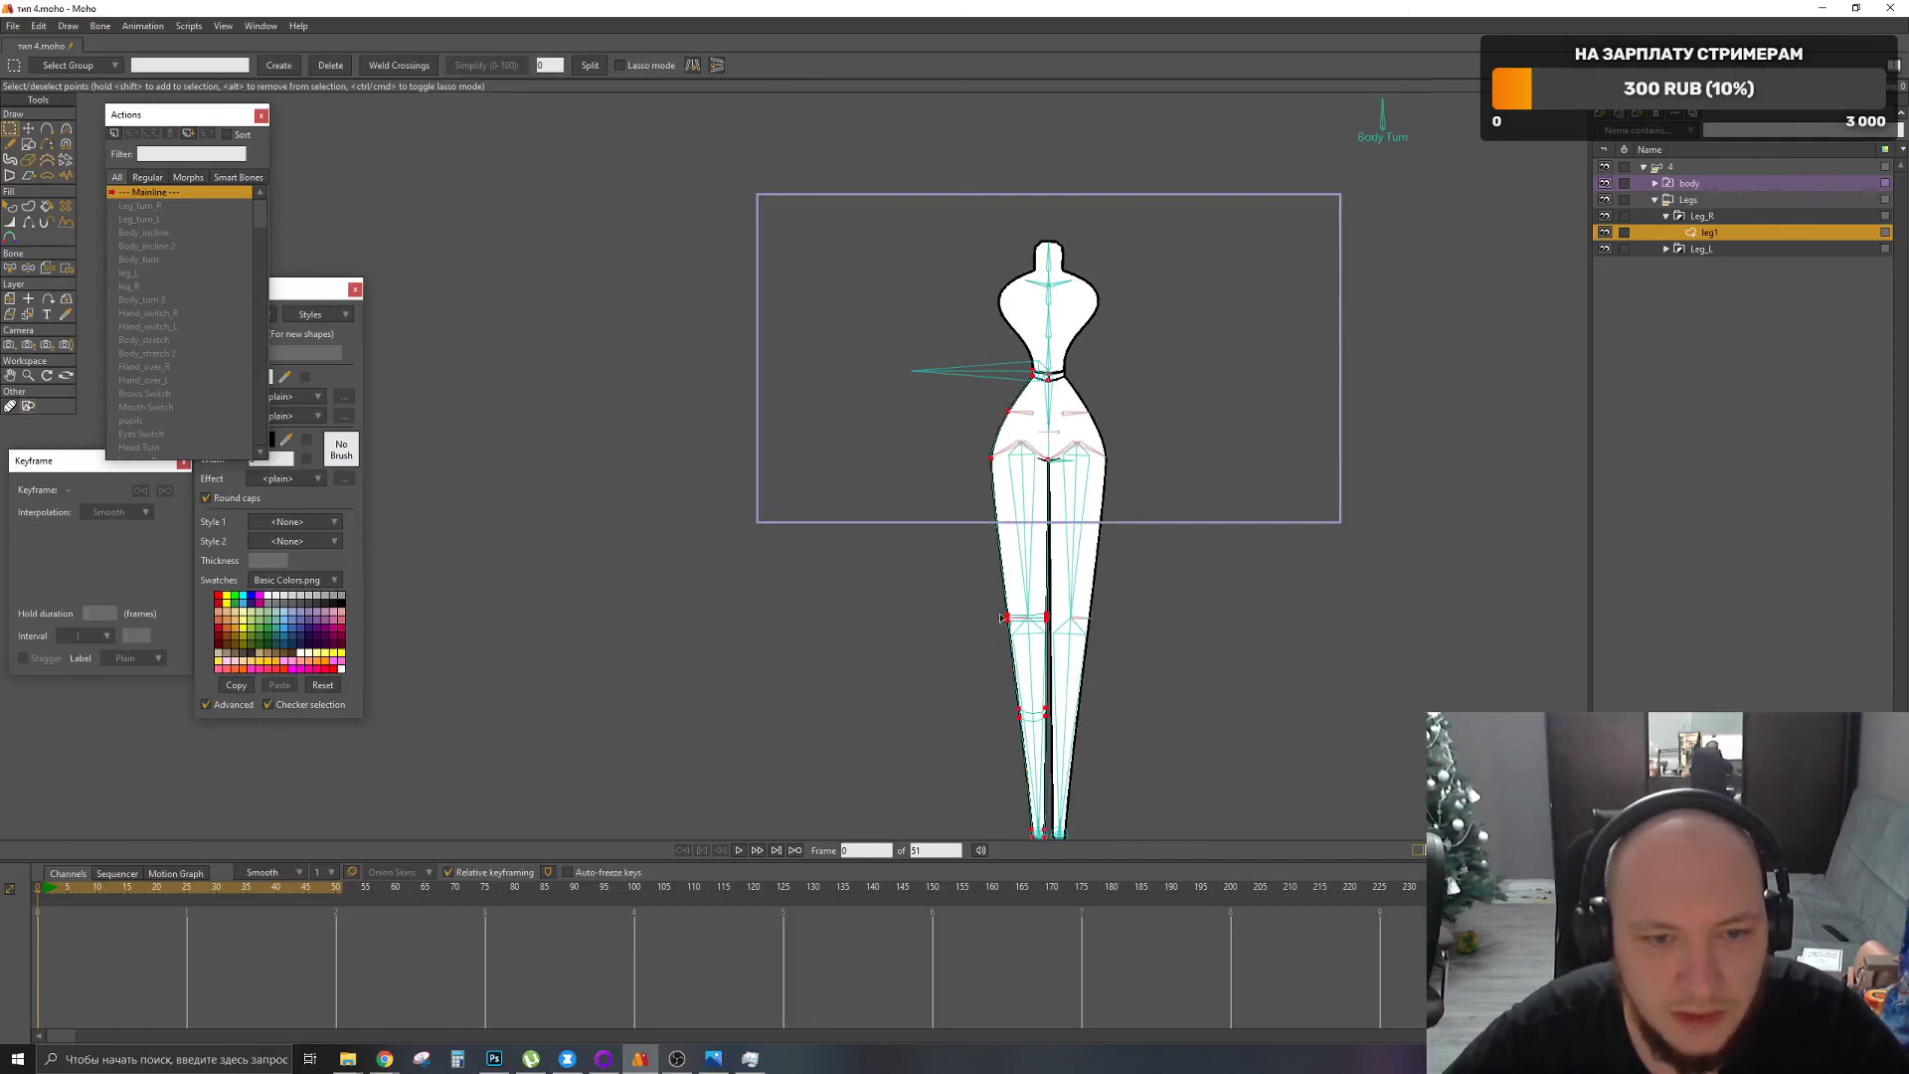
{"action": "left_click_drag", "start_coordinate": [964, 541], "coordinate": [946, 705]}
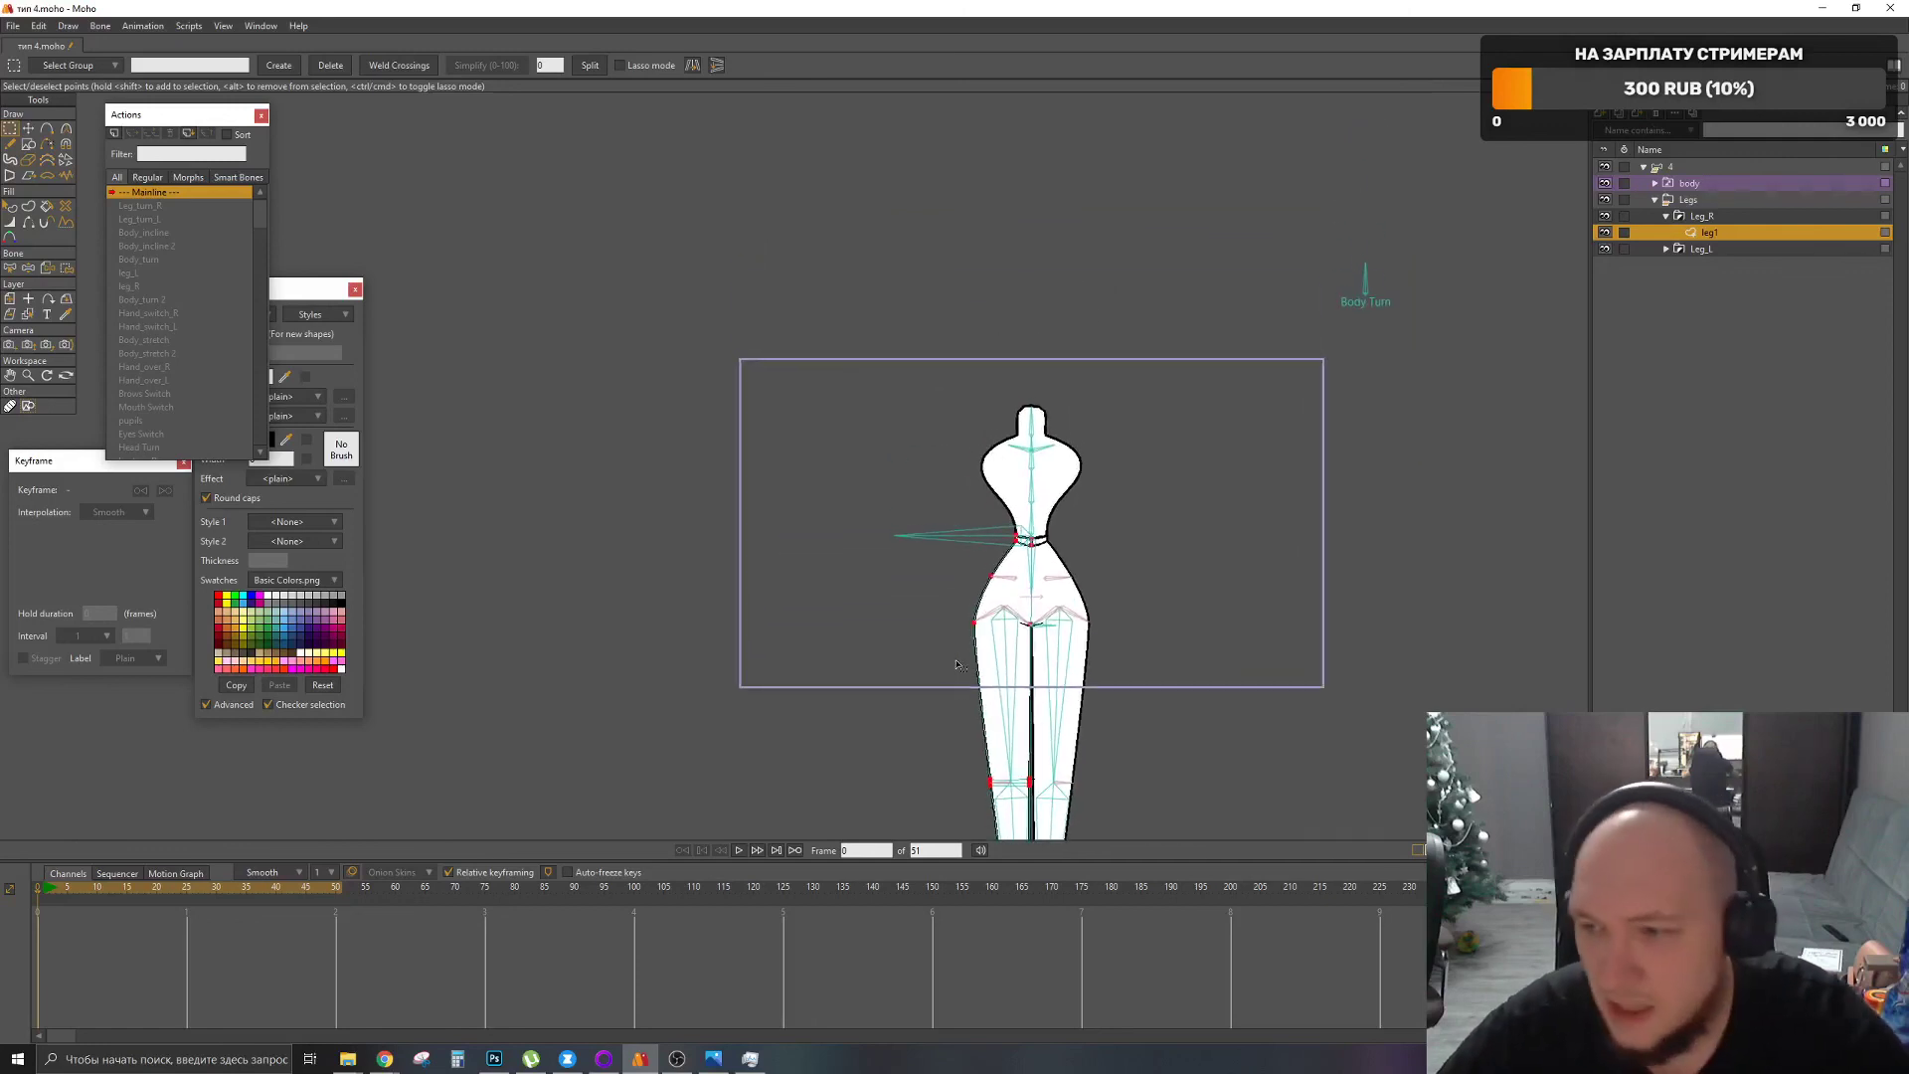